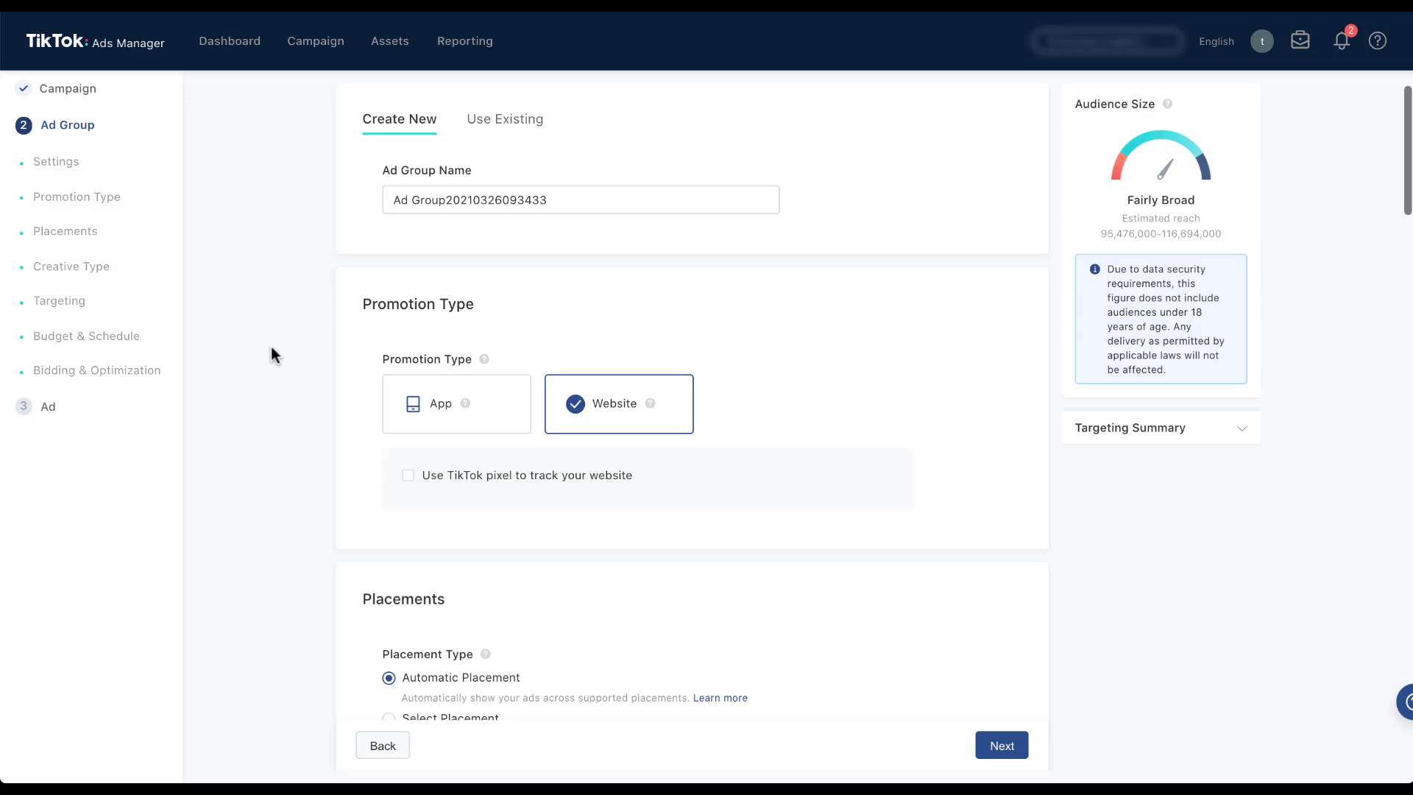
Step: Try manual placement selection with Pangle and Helo excluded, and return the ad group to Automatic Placement
scroll(271, 347, down, 6)
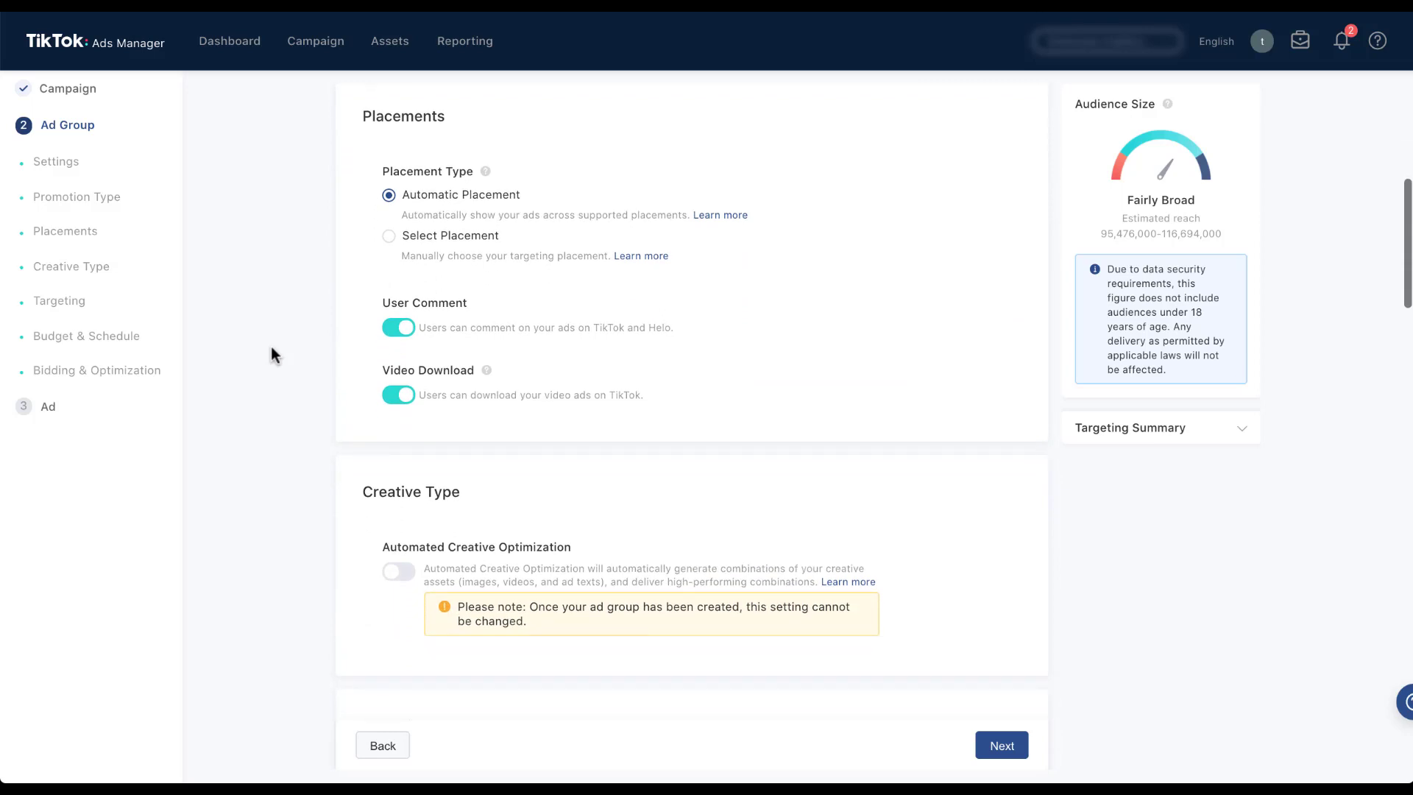
click(389, 237)
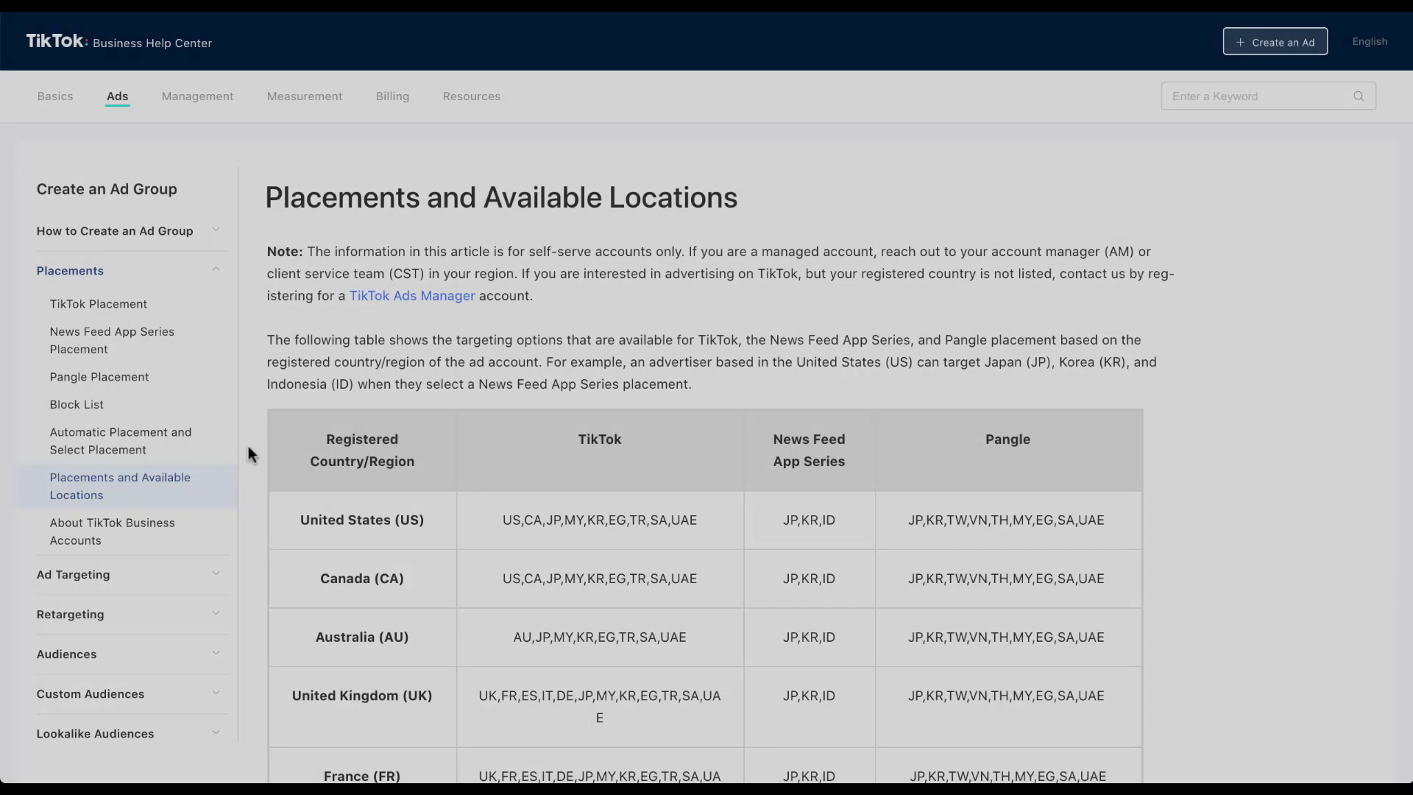
scroll(250, 451, down, 3)
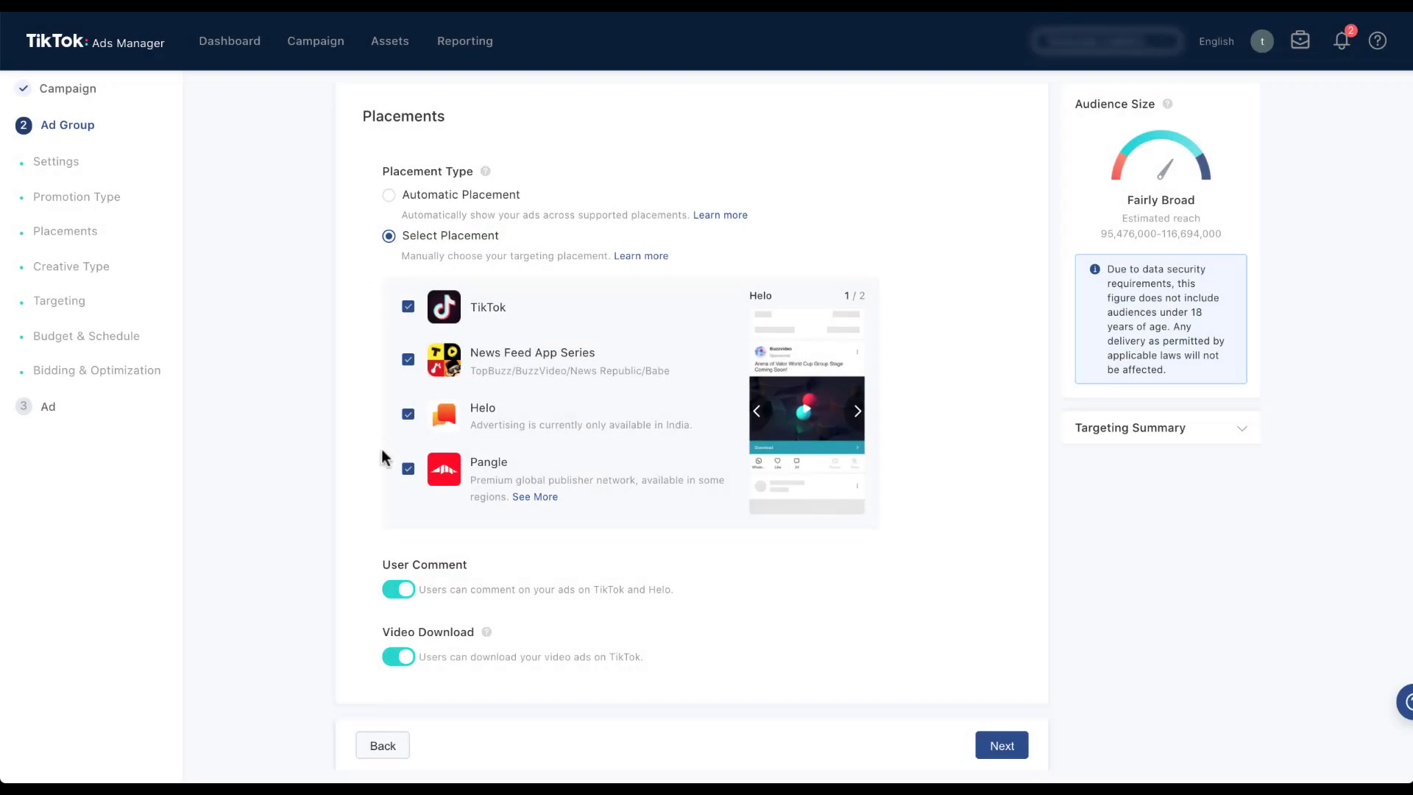
click(409, 471)
click(408, 415)
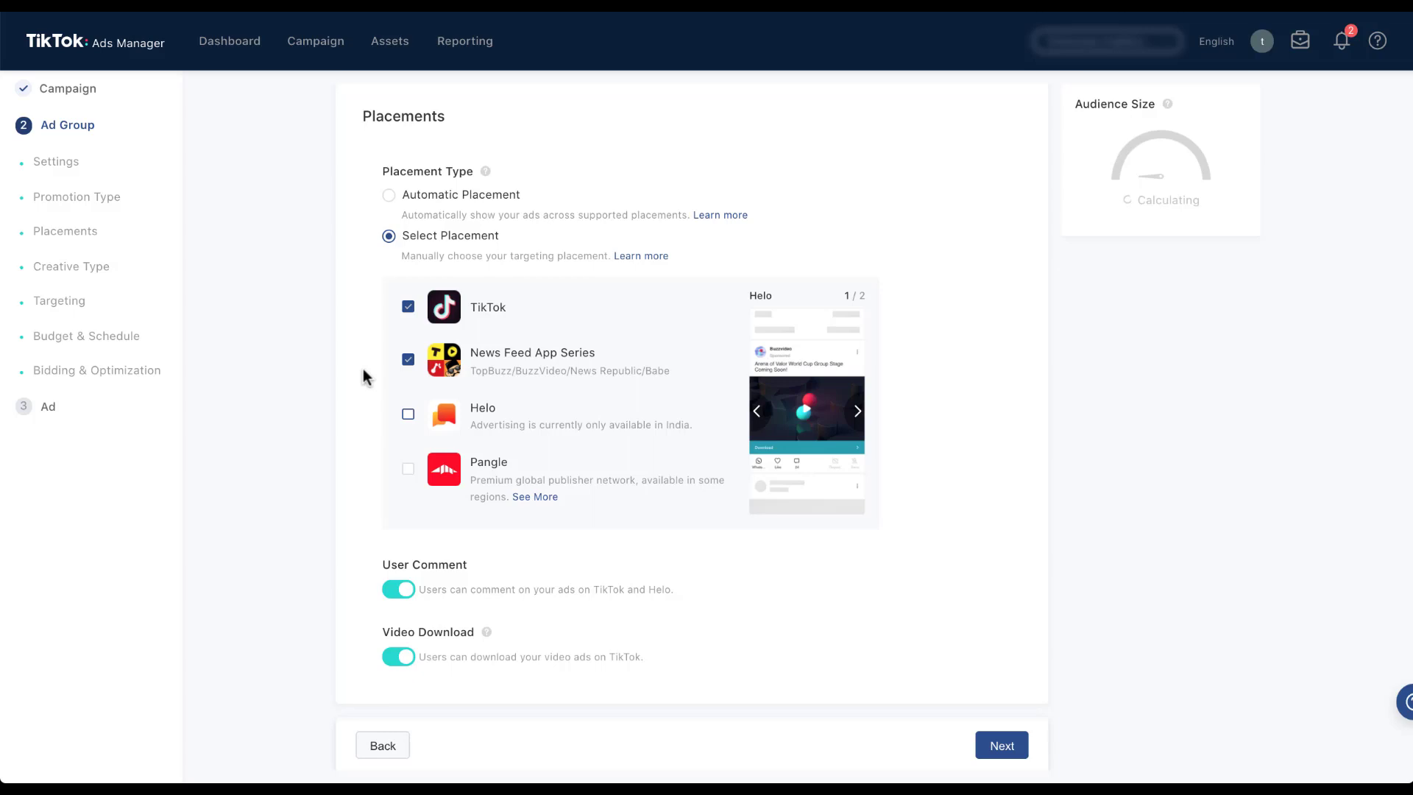
click(388, 196)
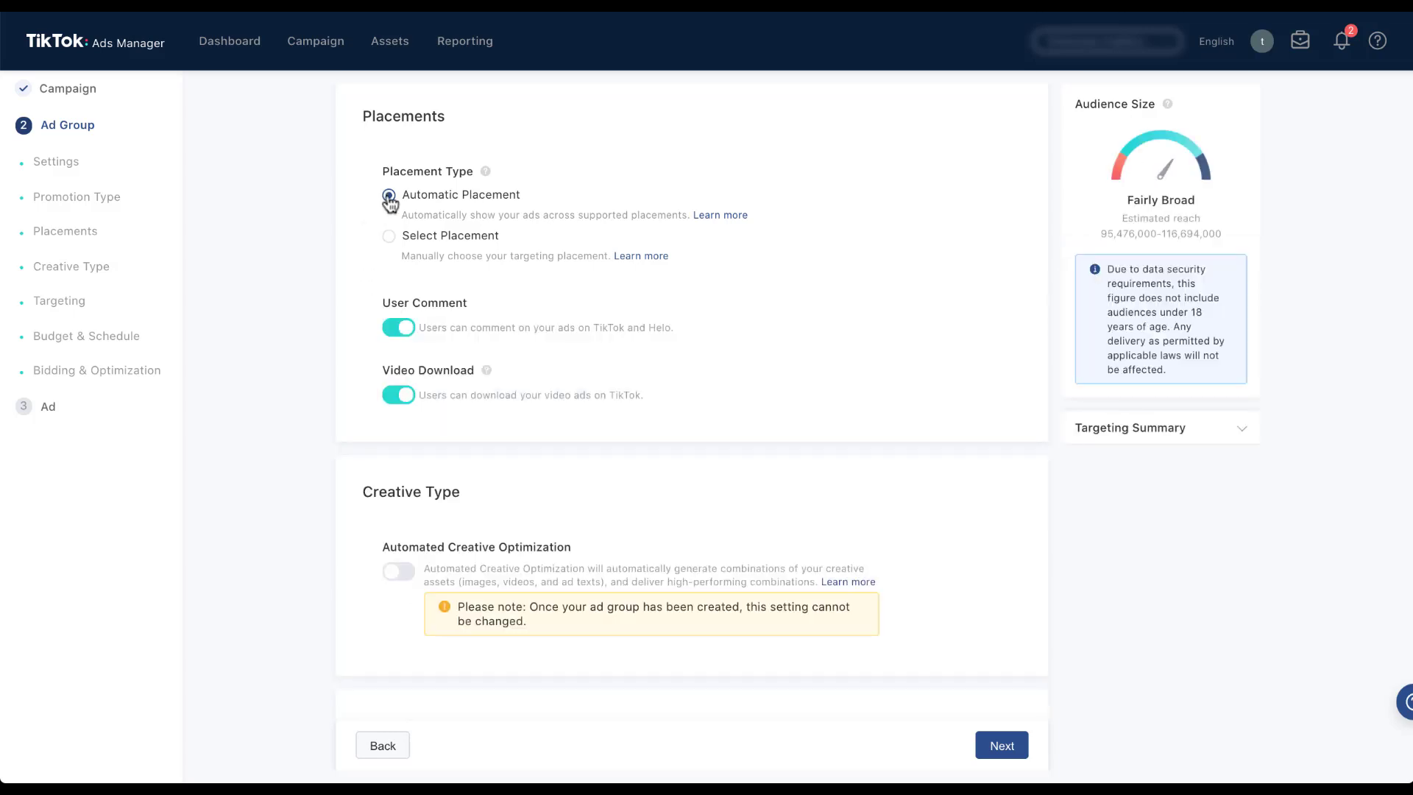
Step: Start creating a new audience from the Included audience targeting and open the Custom Audience types for review
scroll(311, 242, down, 7)
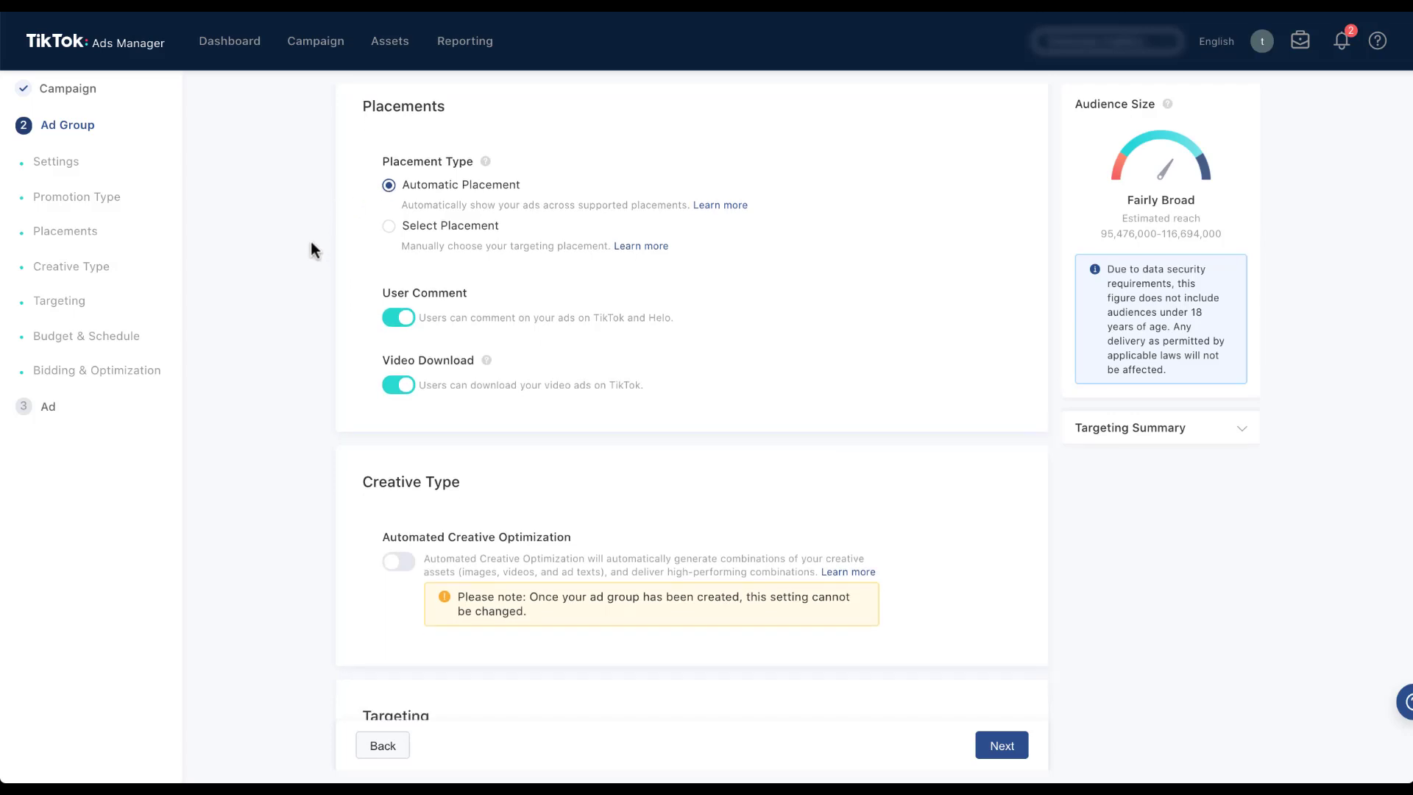
scroll(311, 243, down, 2)
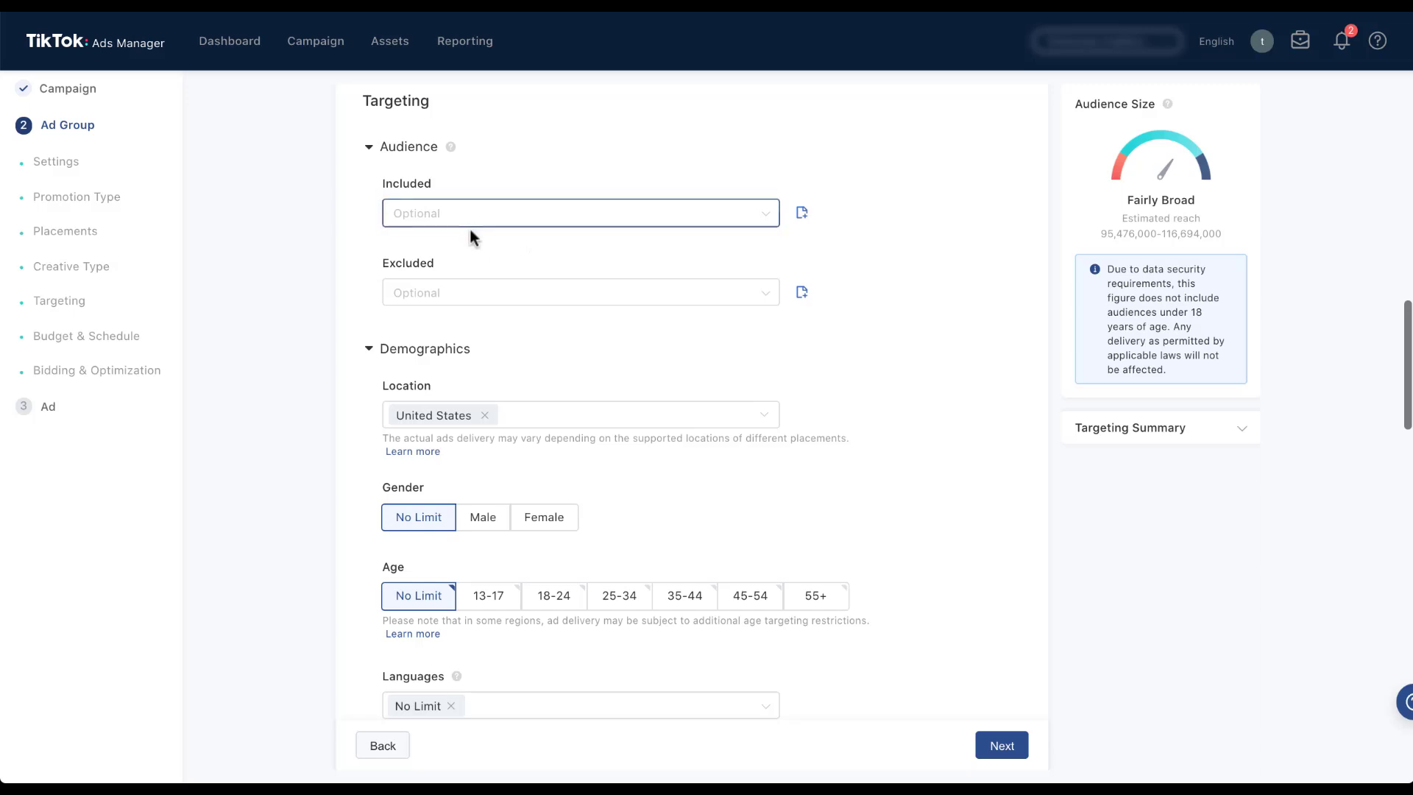
click(693, 224)
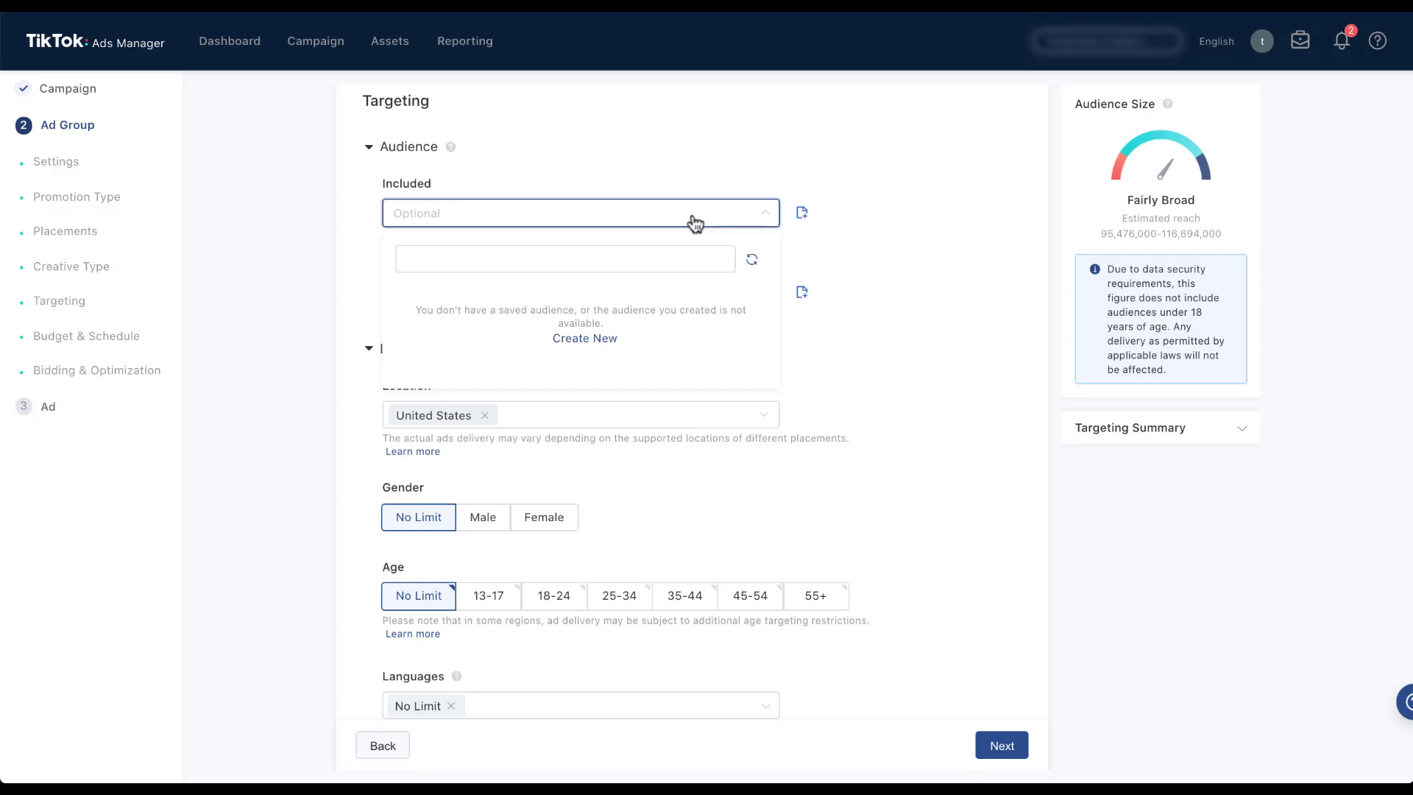
click(611, 345)
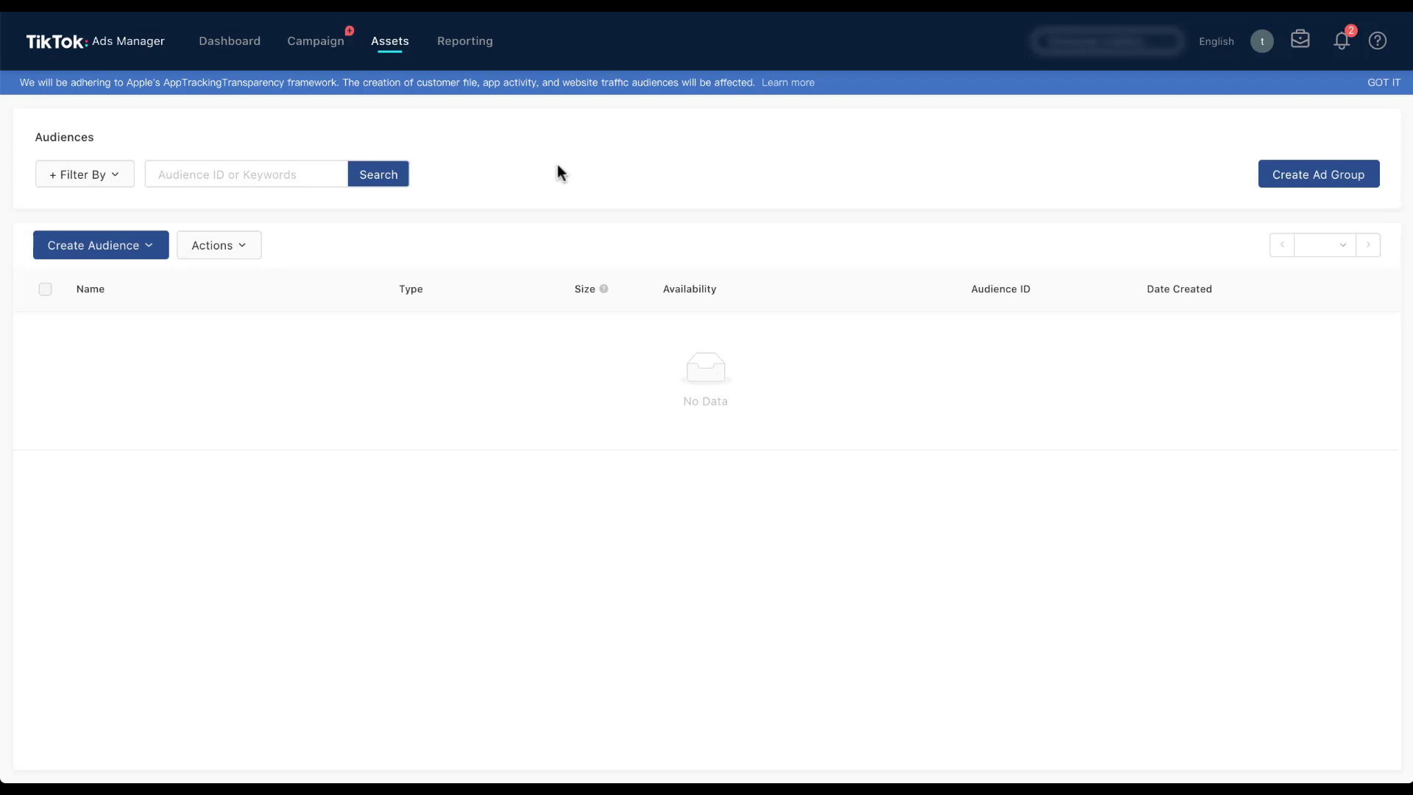
click(150, 250)
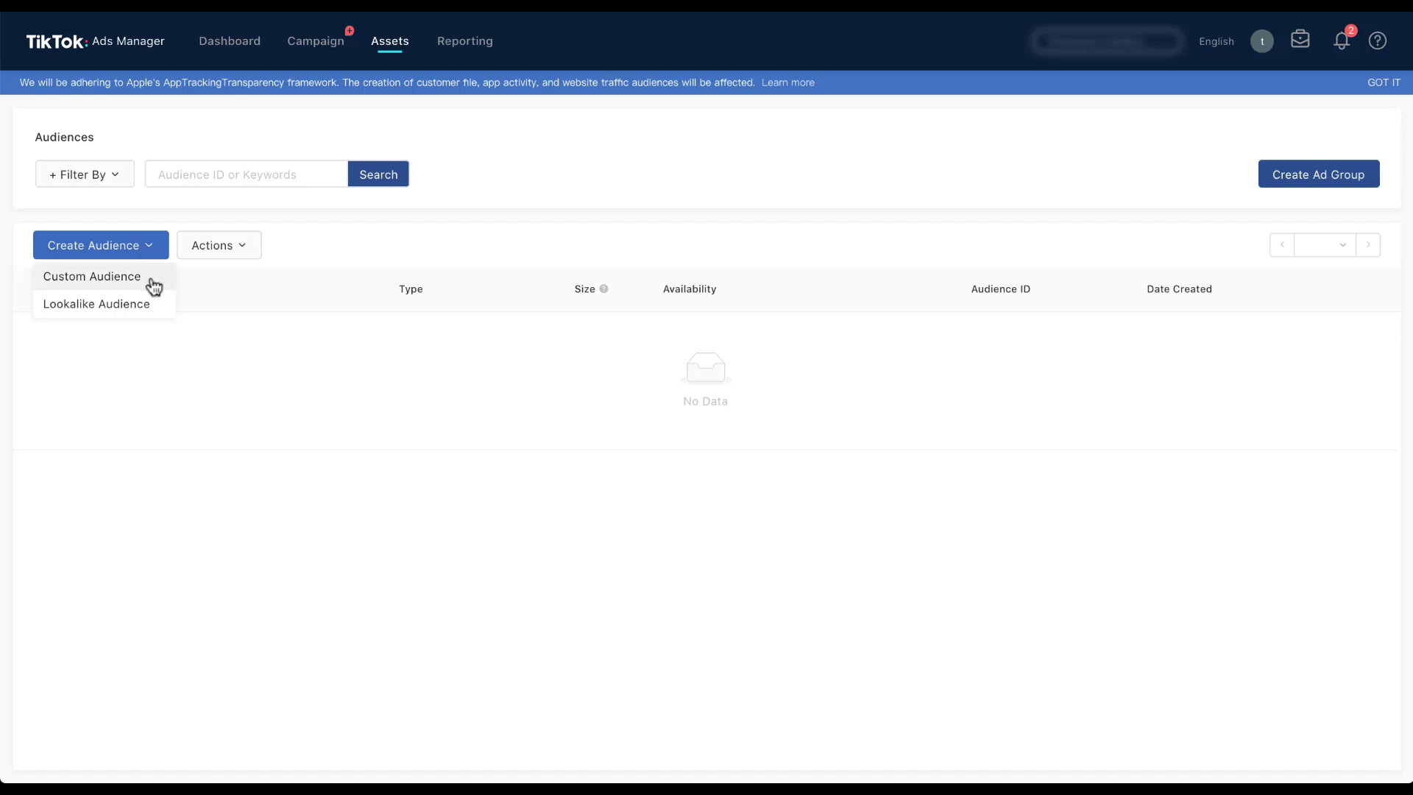
click(151, 278)
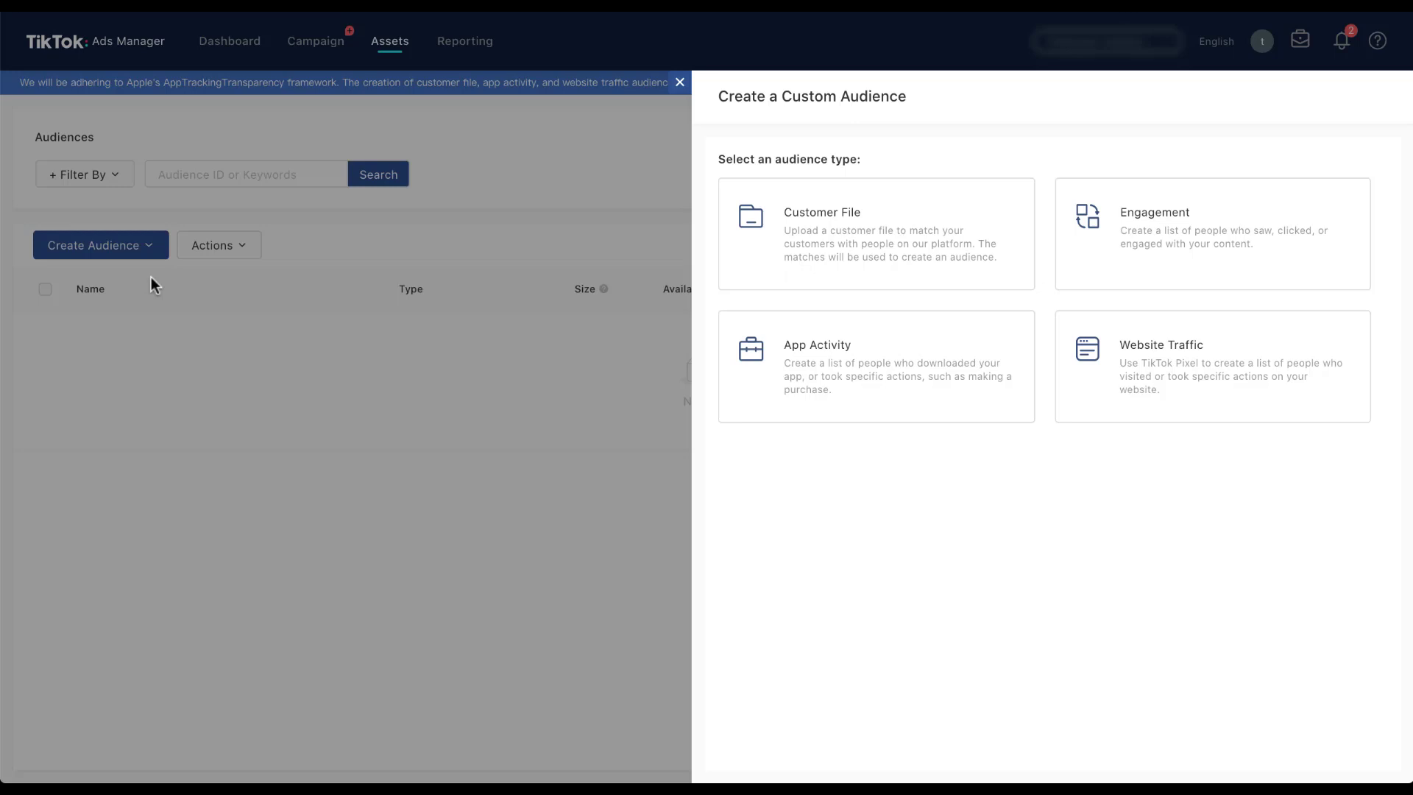
Step: Leave the custom audience creation and open the Lookalike Audience form to review its settings
click(151, 278)
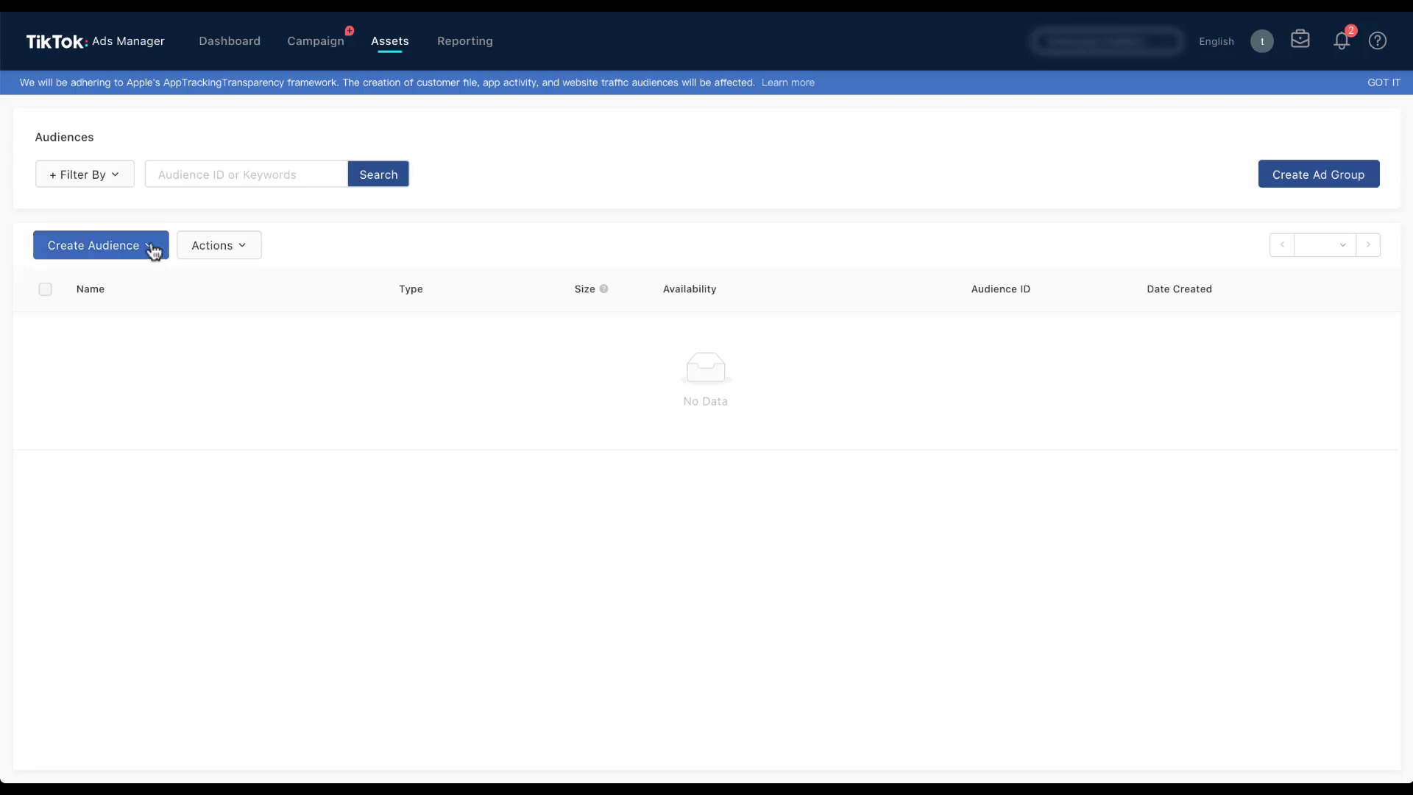
click(153, 249)
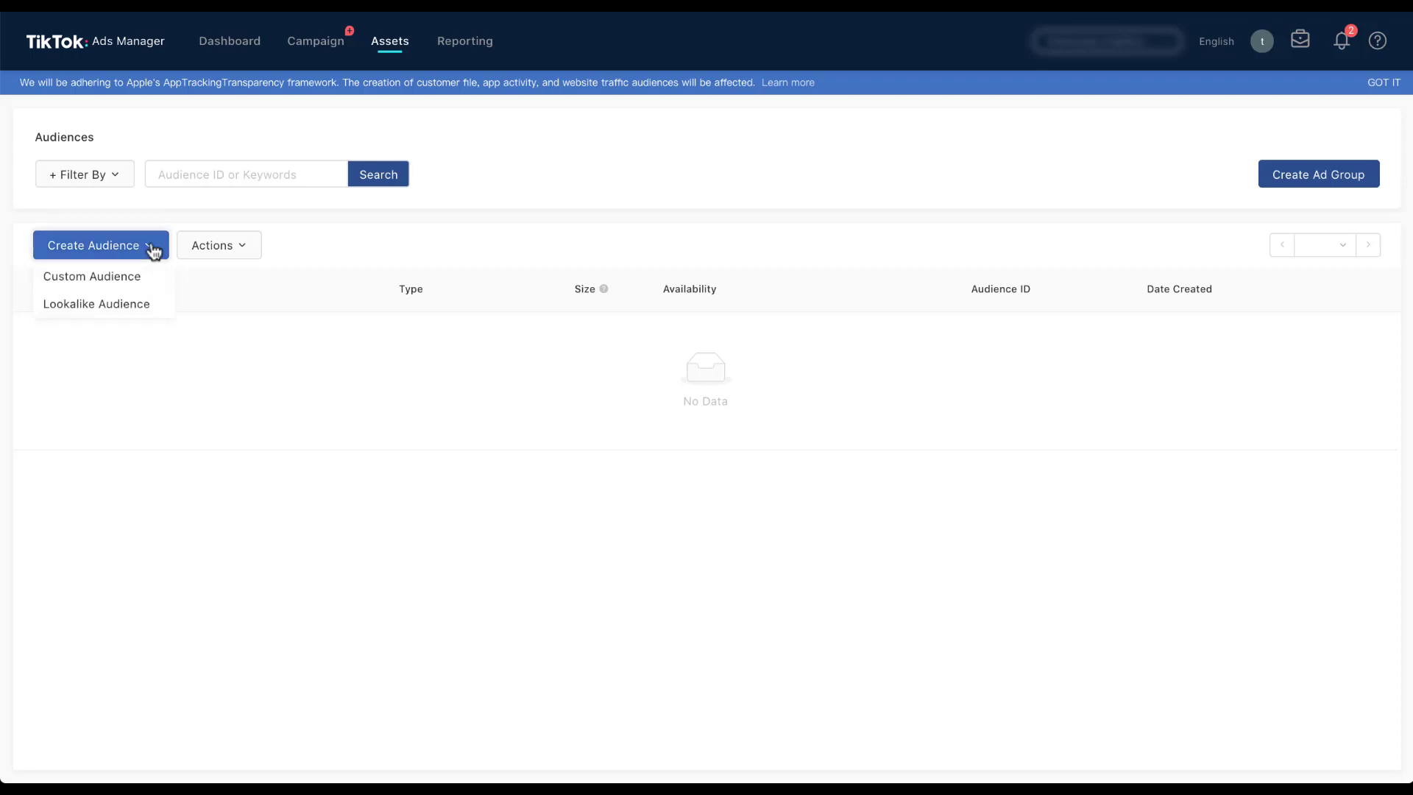
click(161, 309)
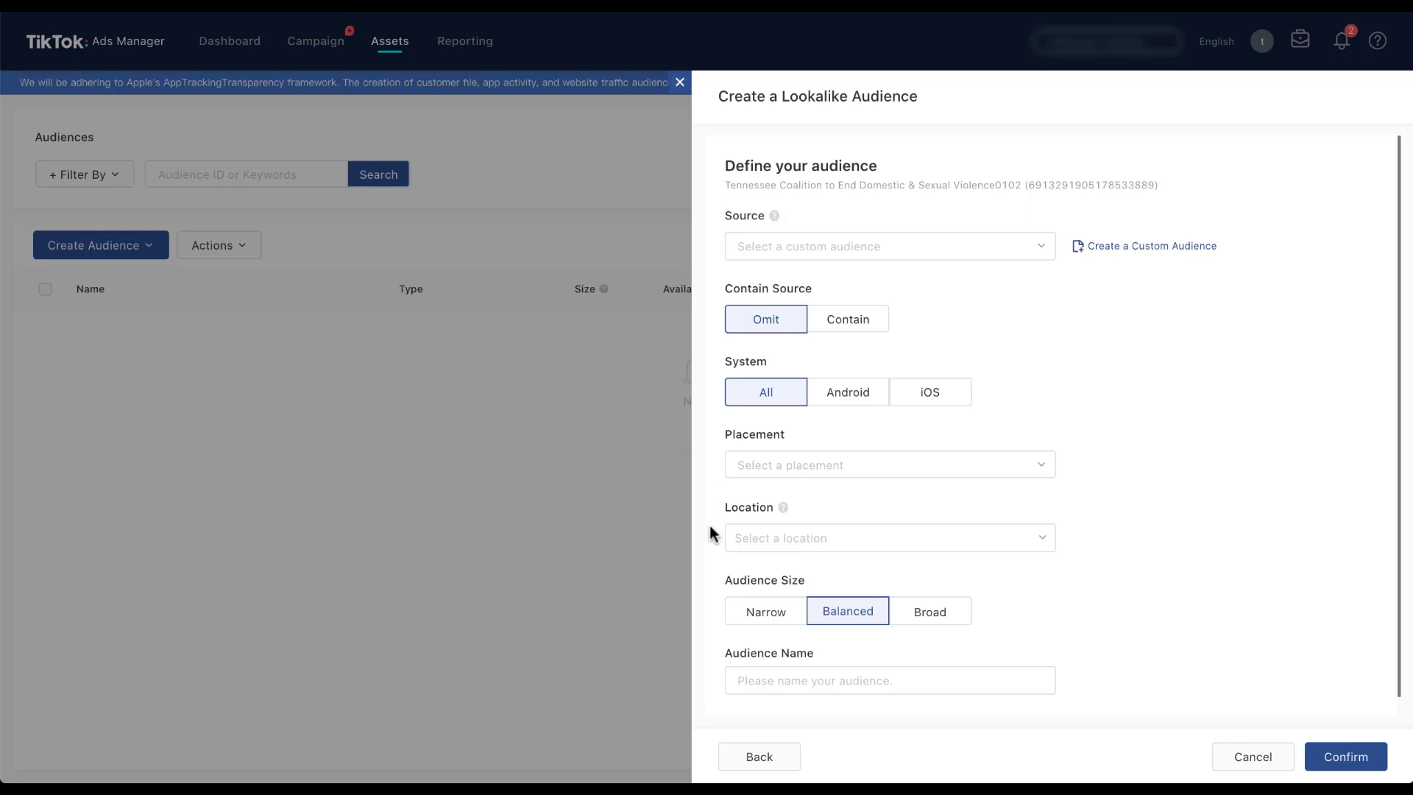
scroll(712, 533, down, 1)
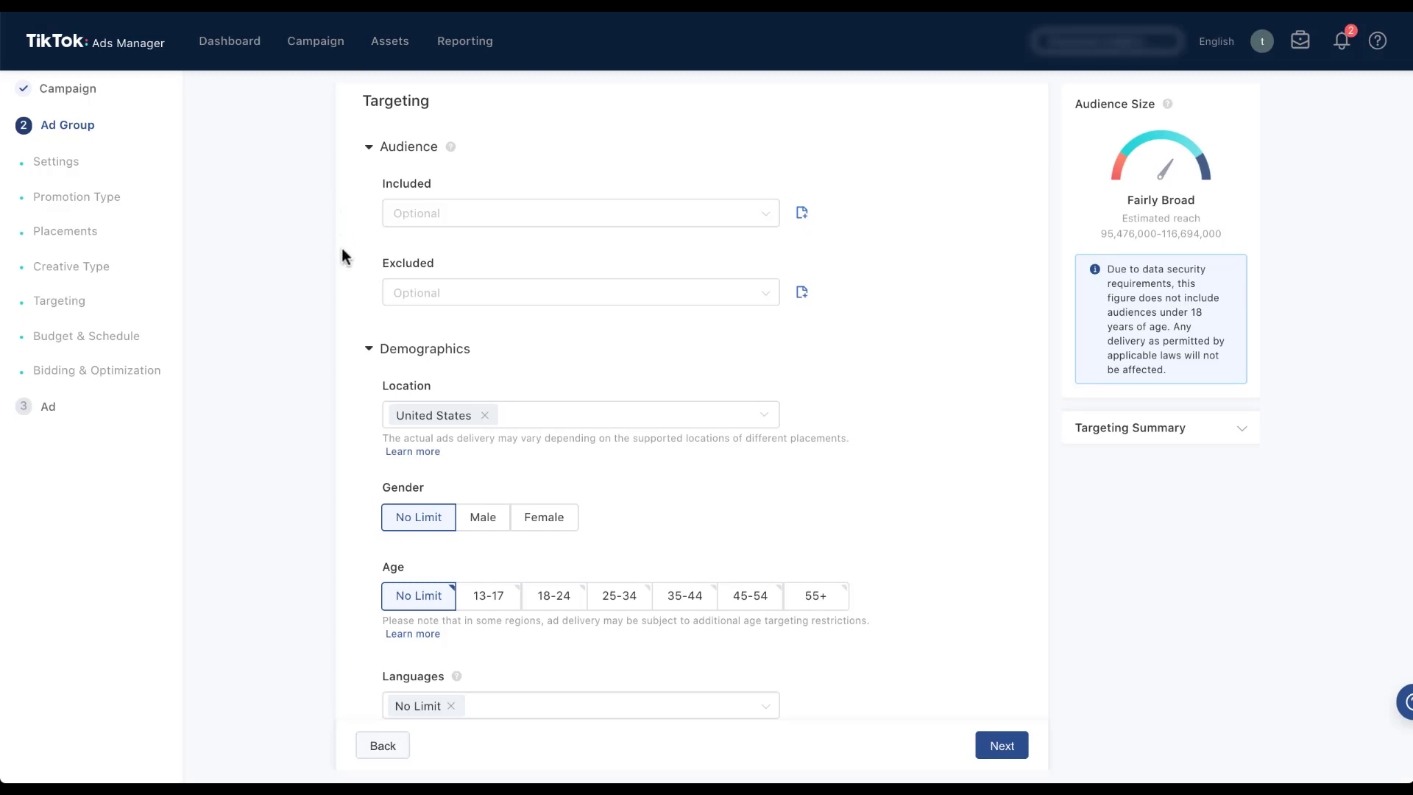
Step: Examine the available target countries in the ad group's Location demographics, including the individual states under United States
scroll(342, 249, down, 3)
scroll(342, 249, down, 1)
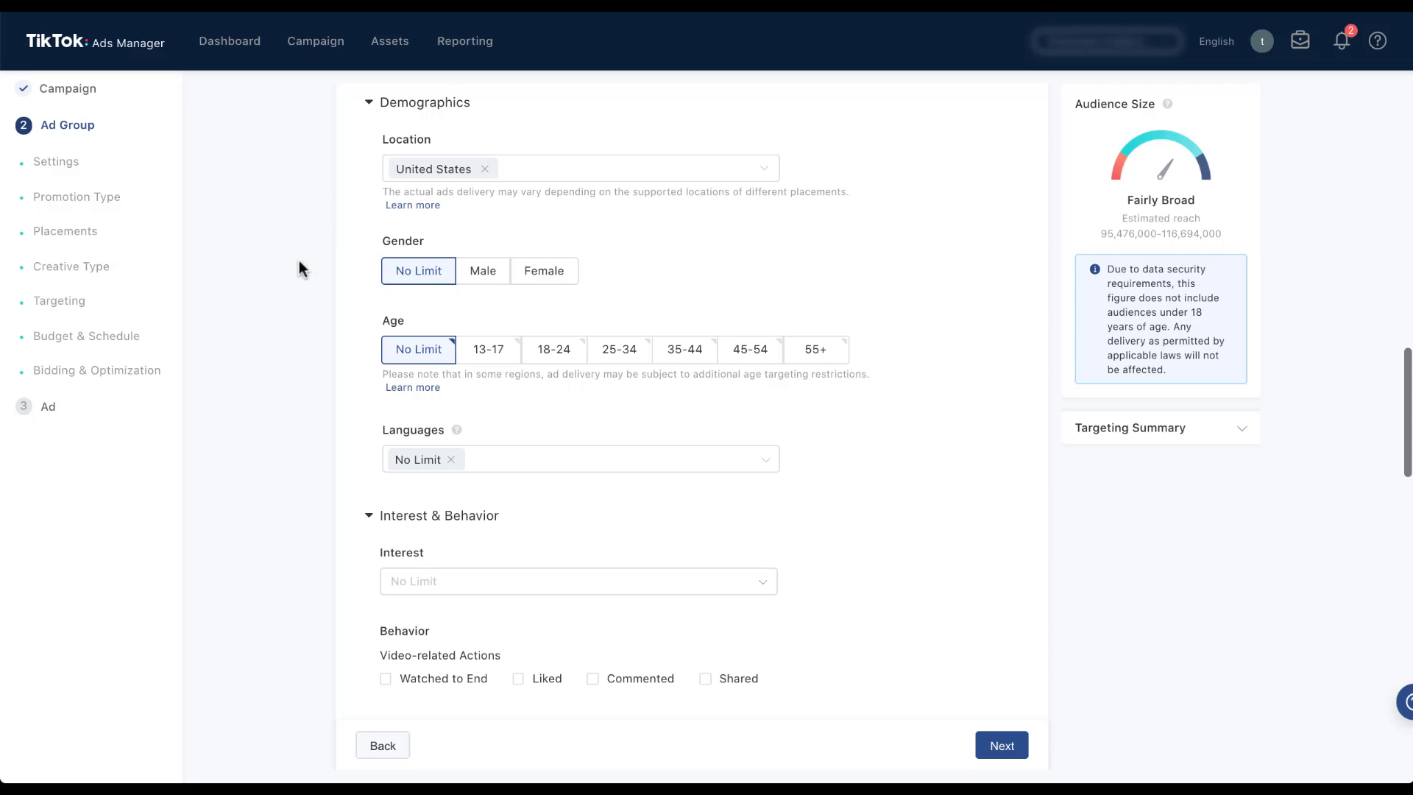
click(580, 170)
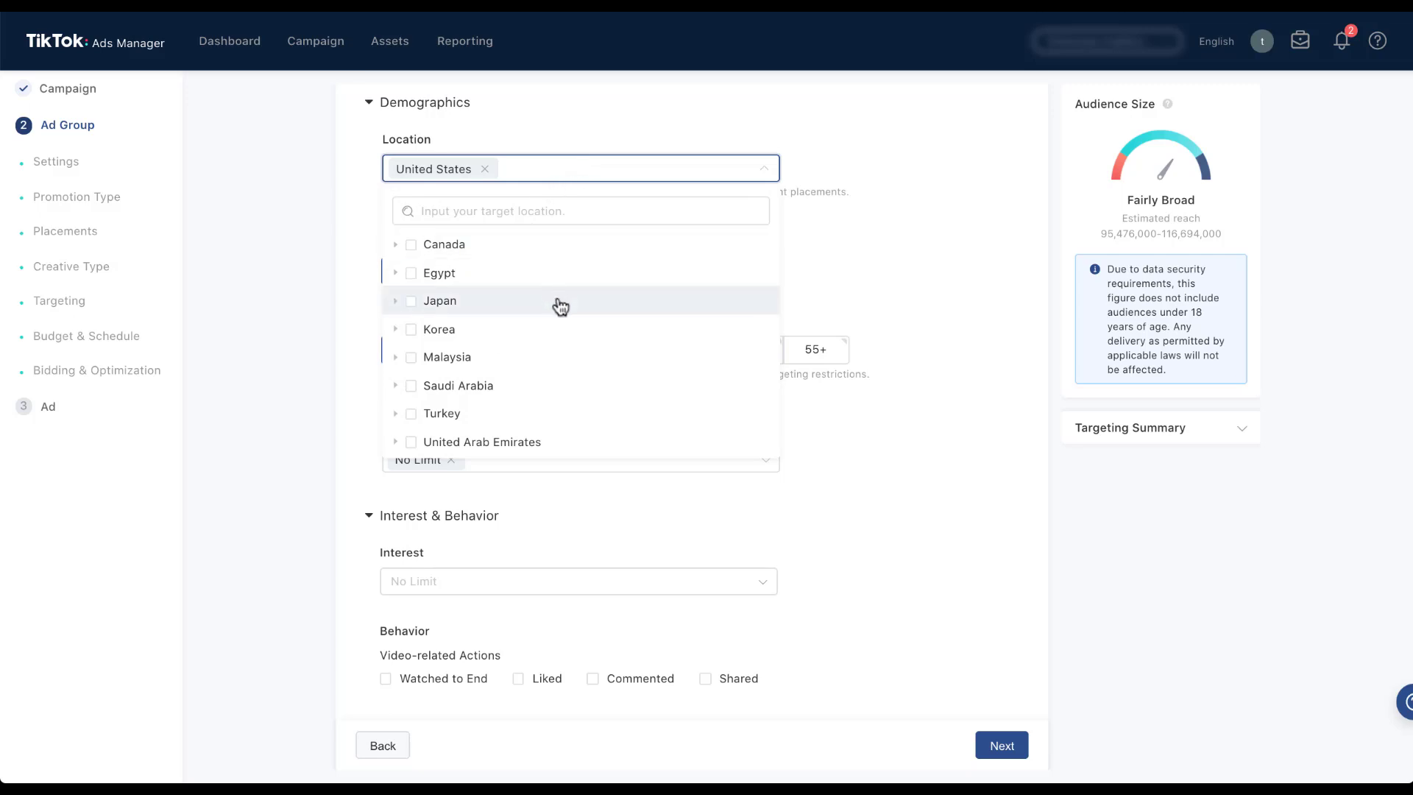
scroll(559, 303, down, 1)
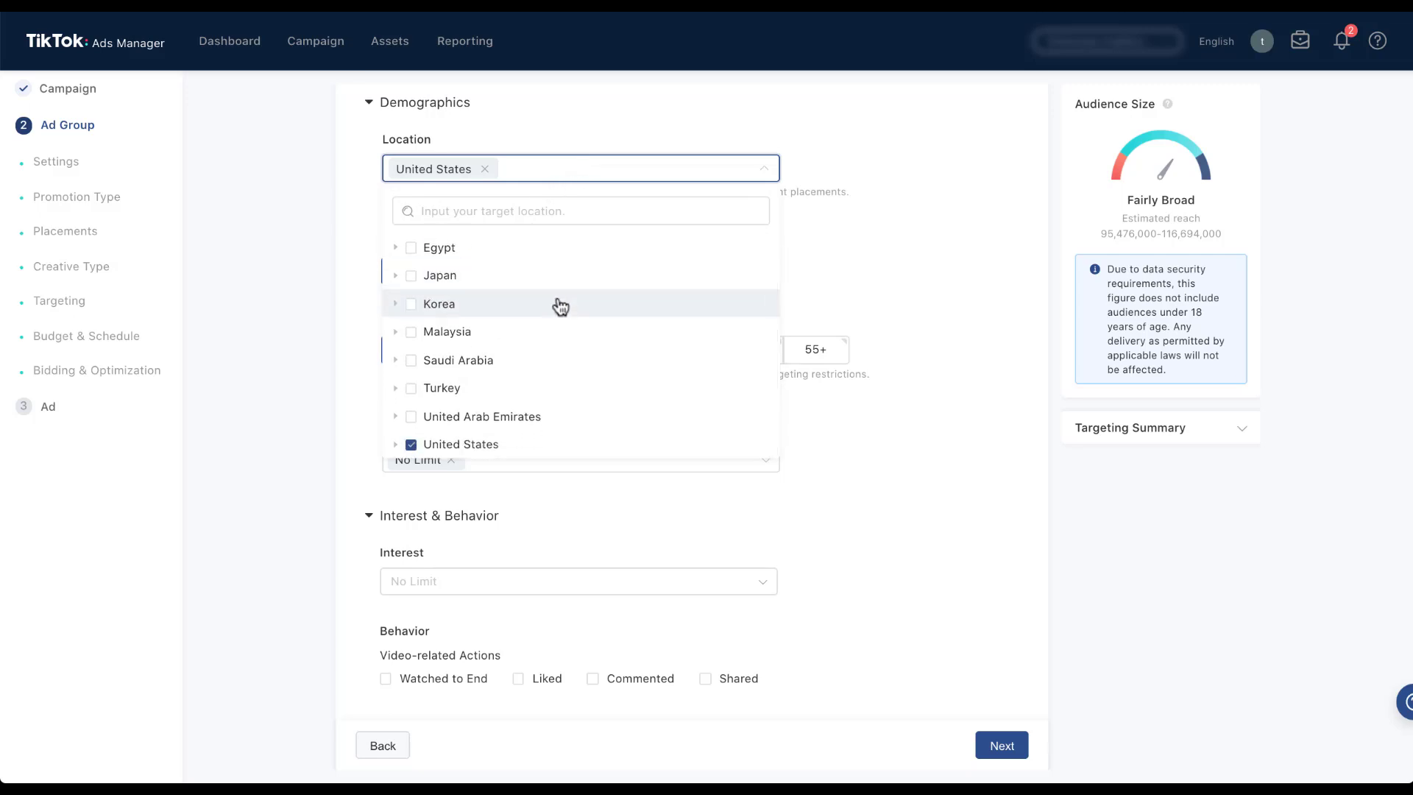
scroll(561, 307, up, 1)
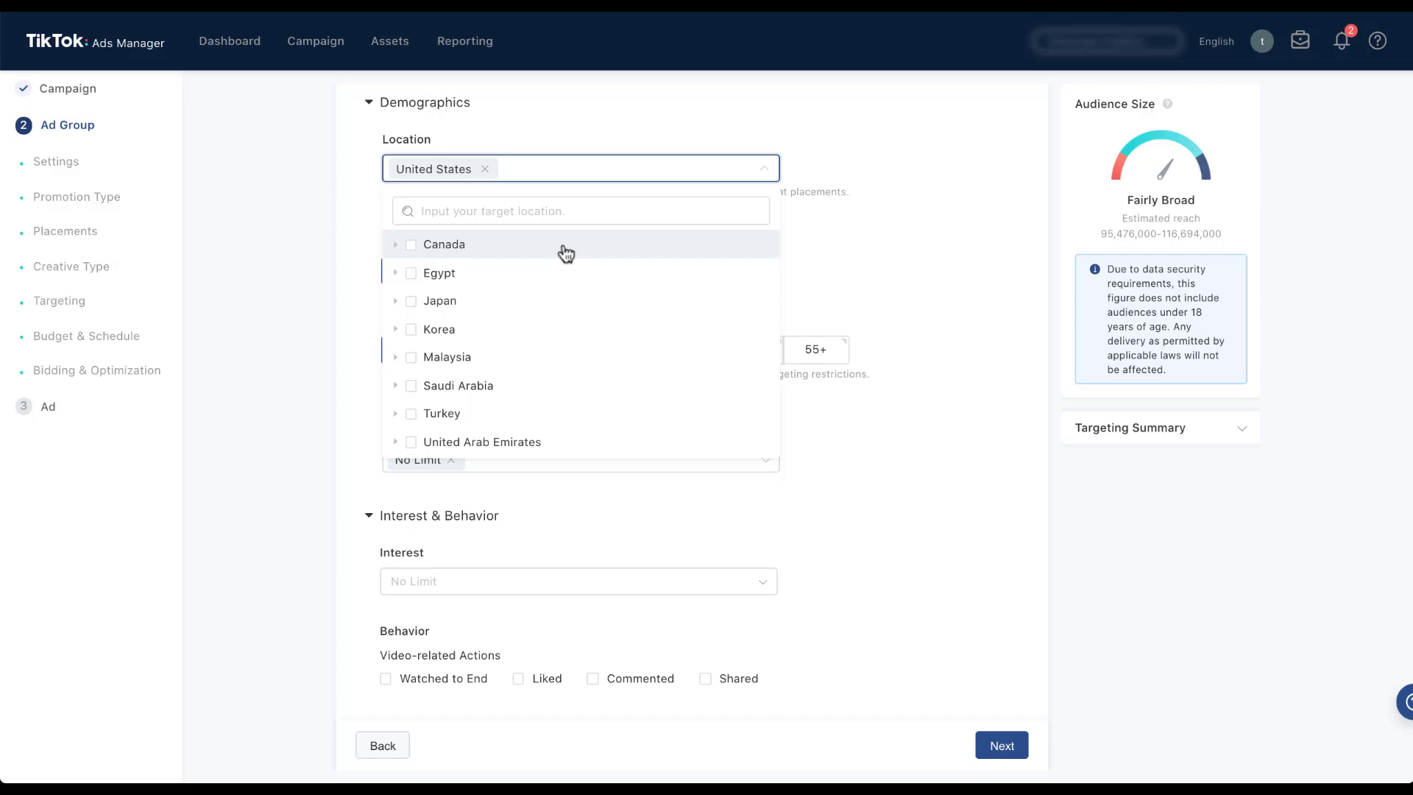
scroll(566, 254, down, 1)
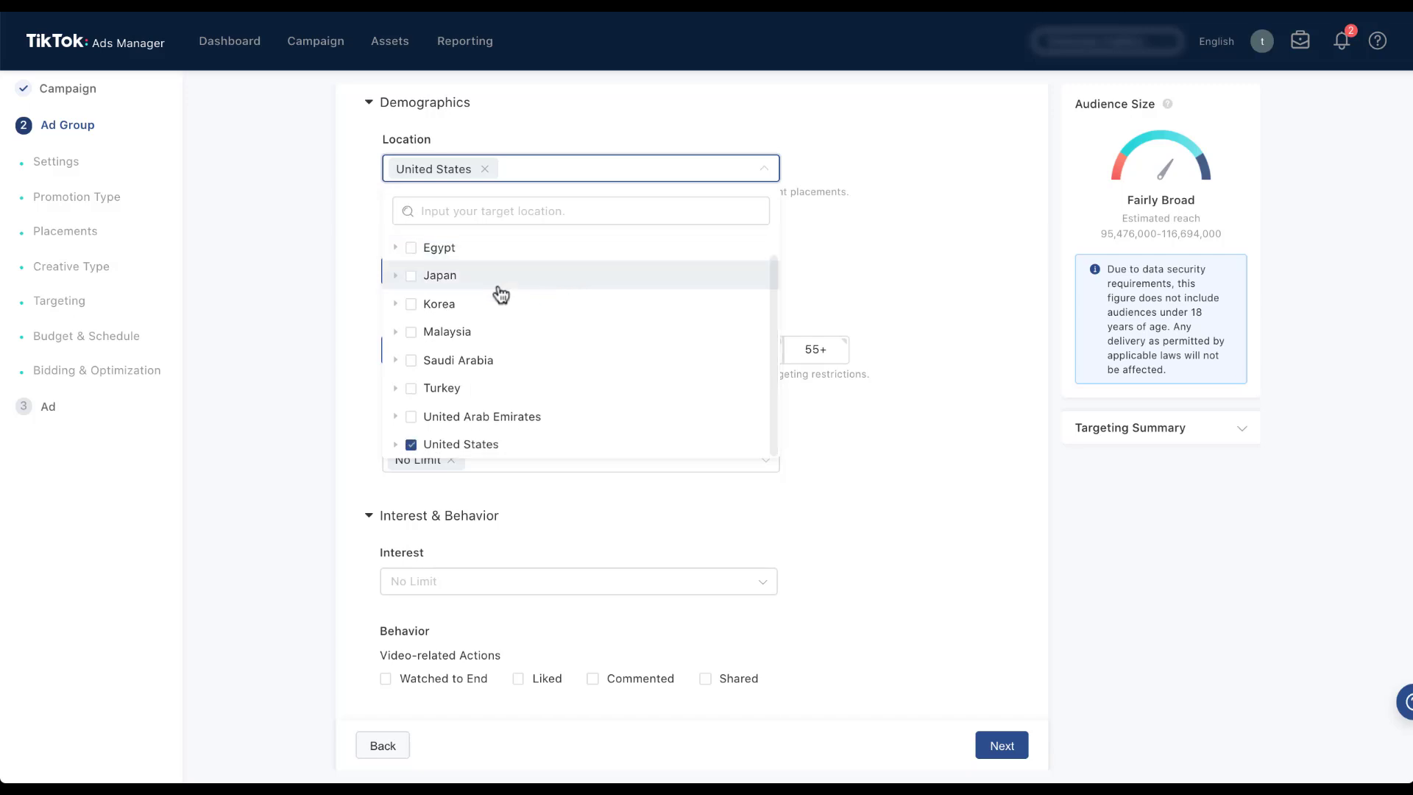
click(396, 445)
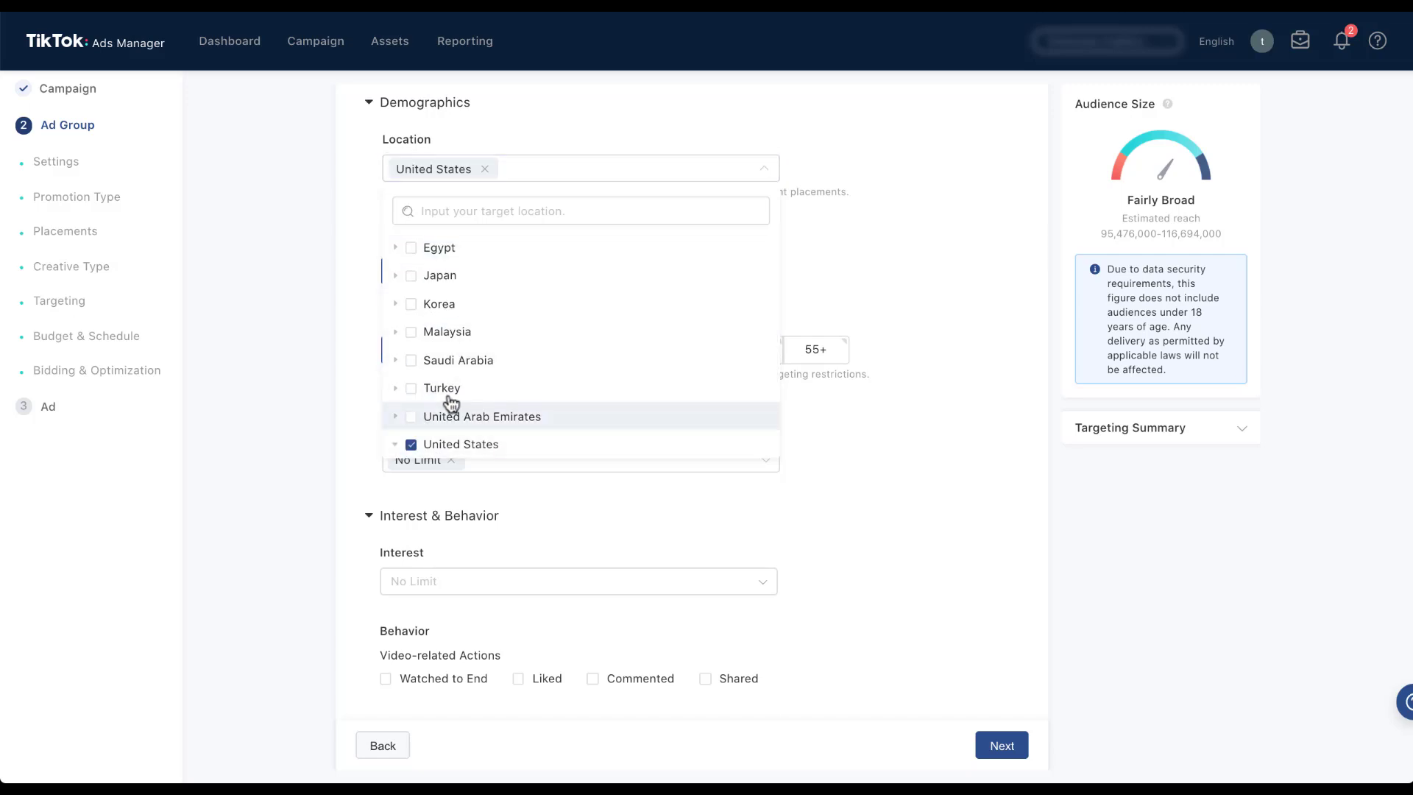
scroll(516, 384, down, 2)
scroll(521, 382, down, 2)
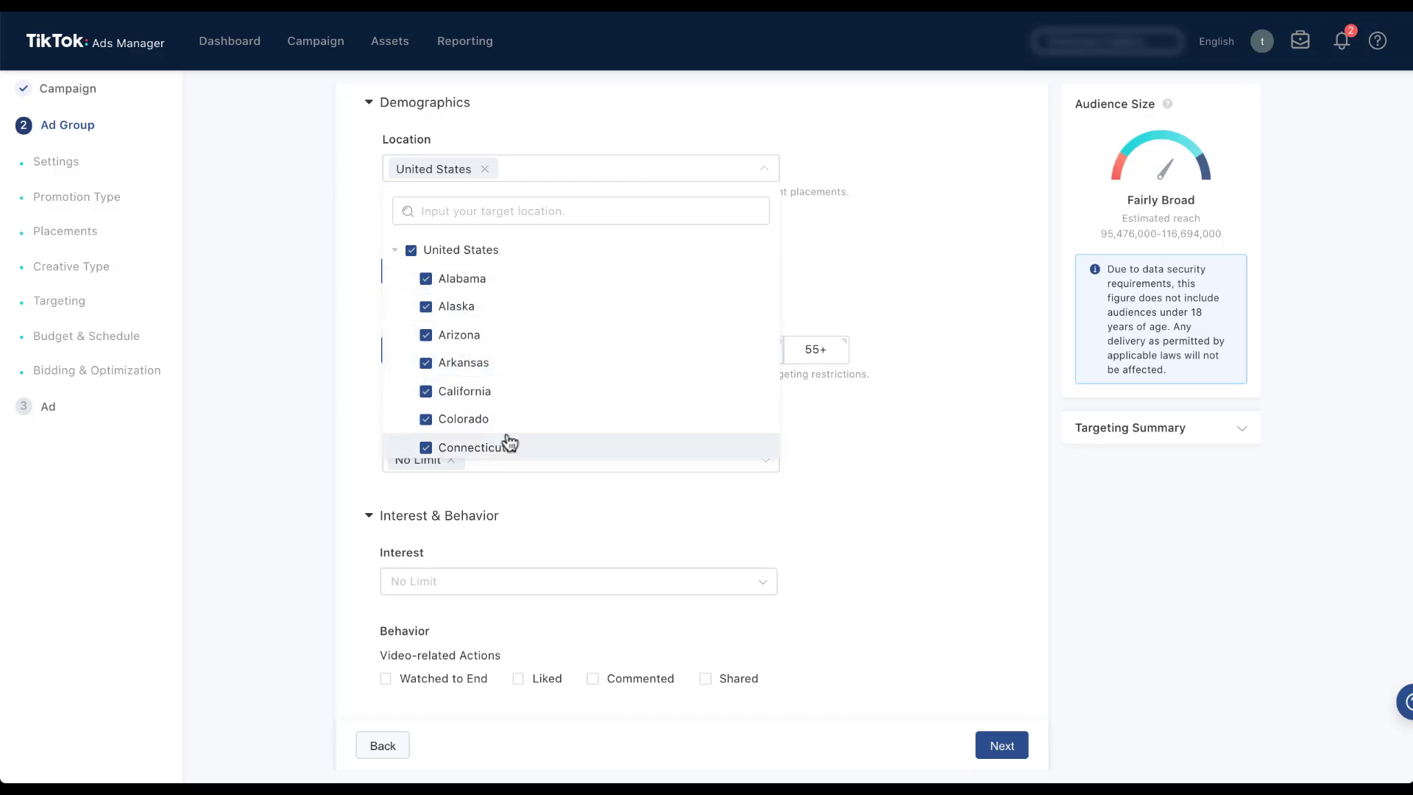
click(396, 252)
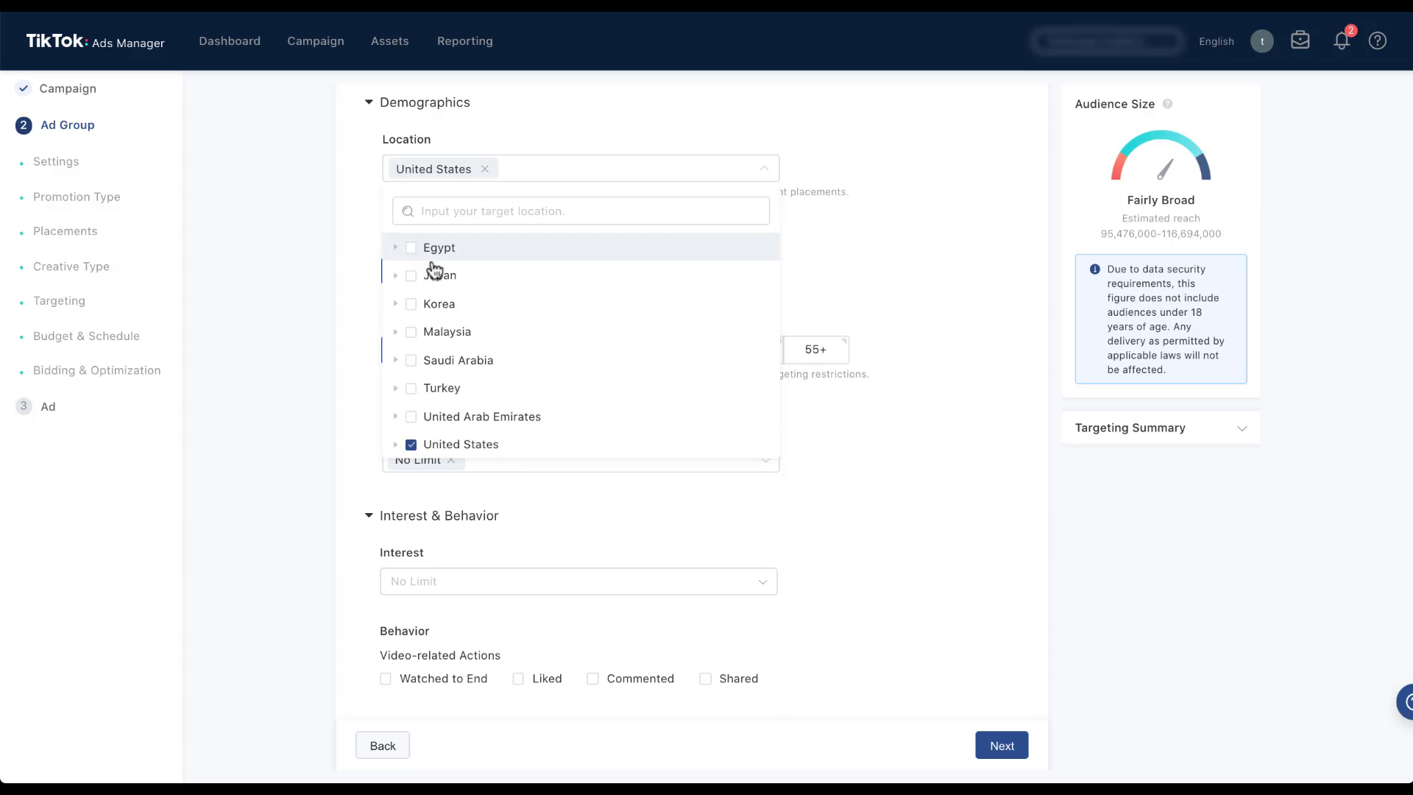
click(355, 166)
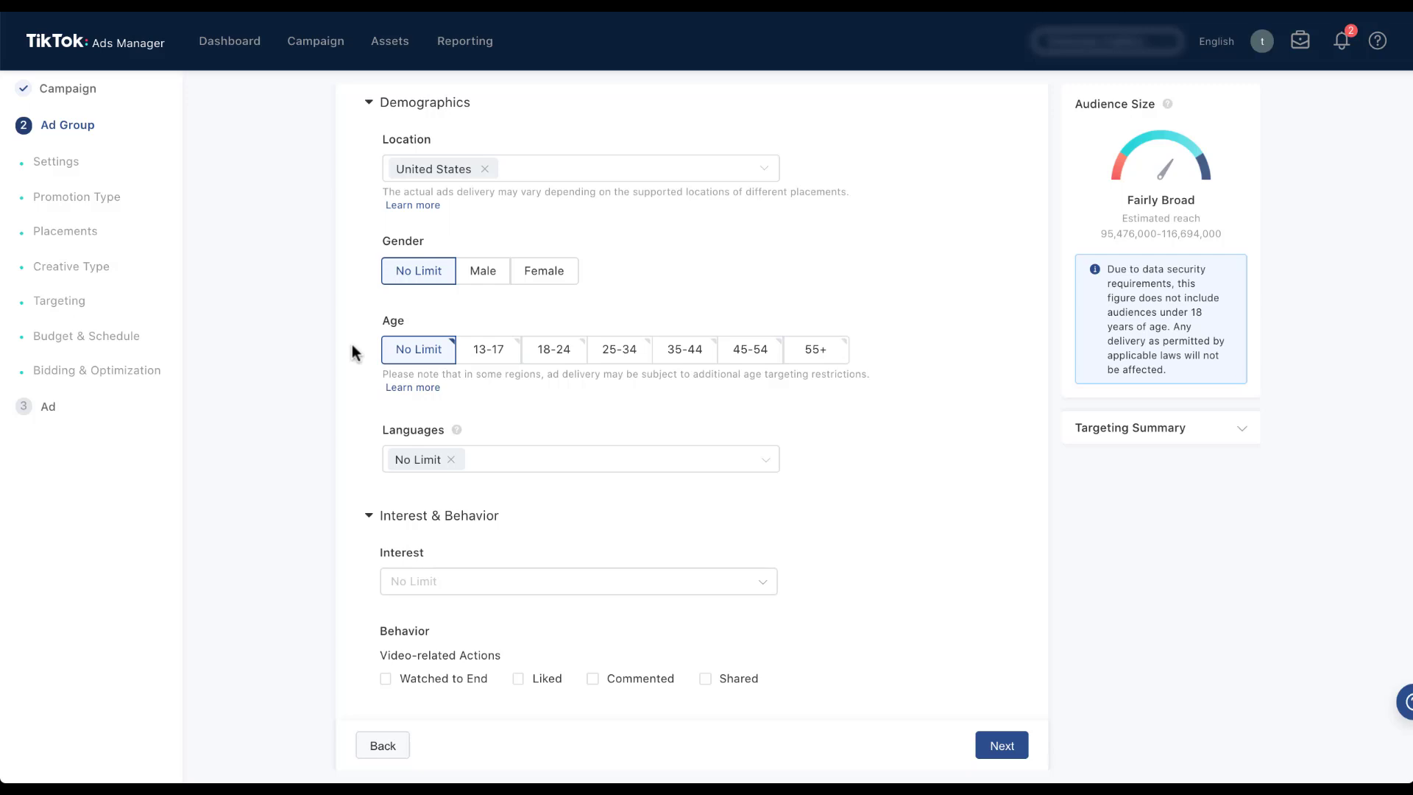
Step: Look through the available targeting languages in the ad group's demographics, keeping No Limit selected
click(584, 471)
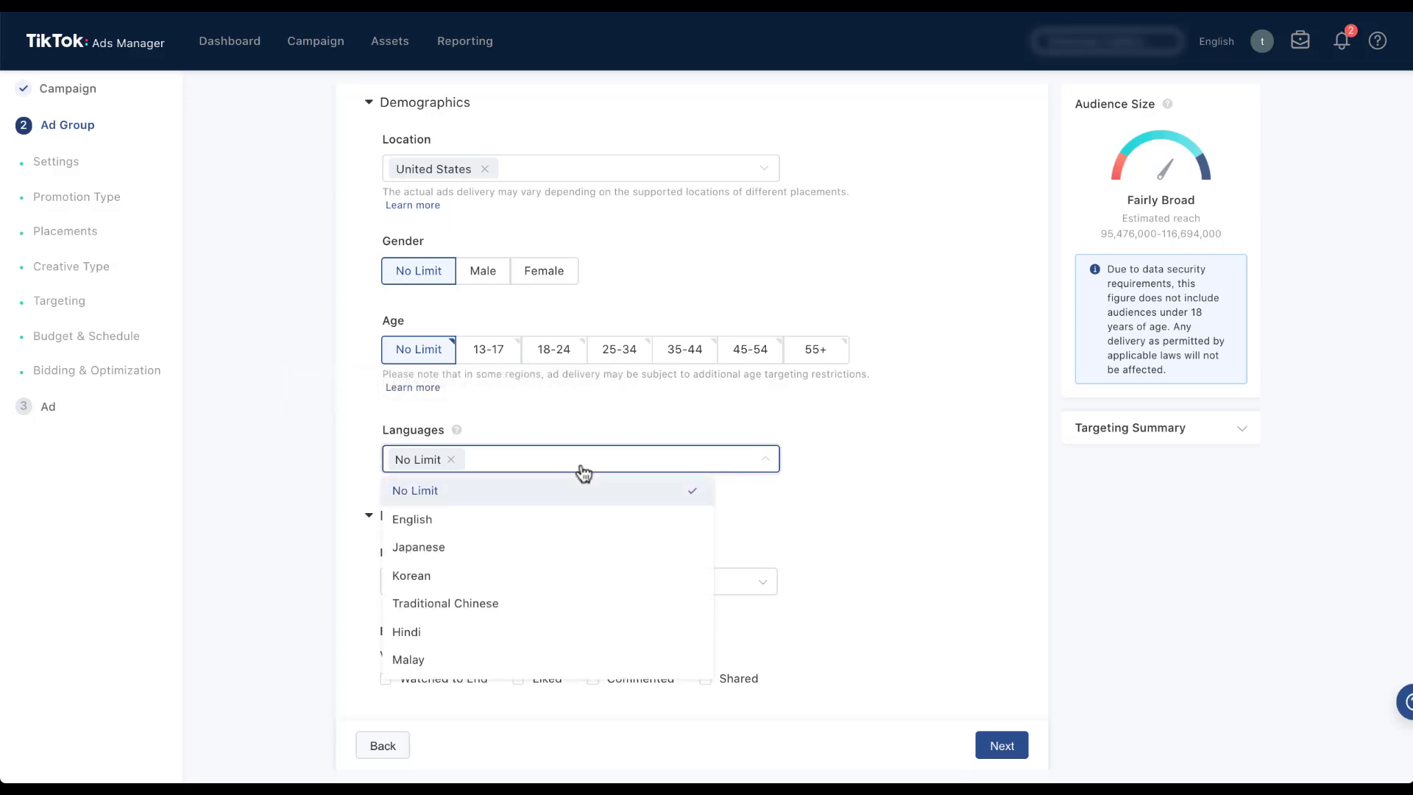
scroll(586, 581, down, 4)
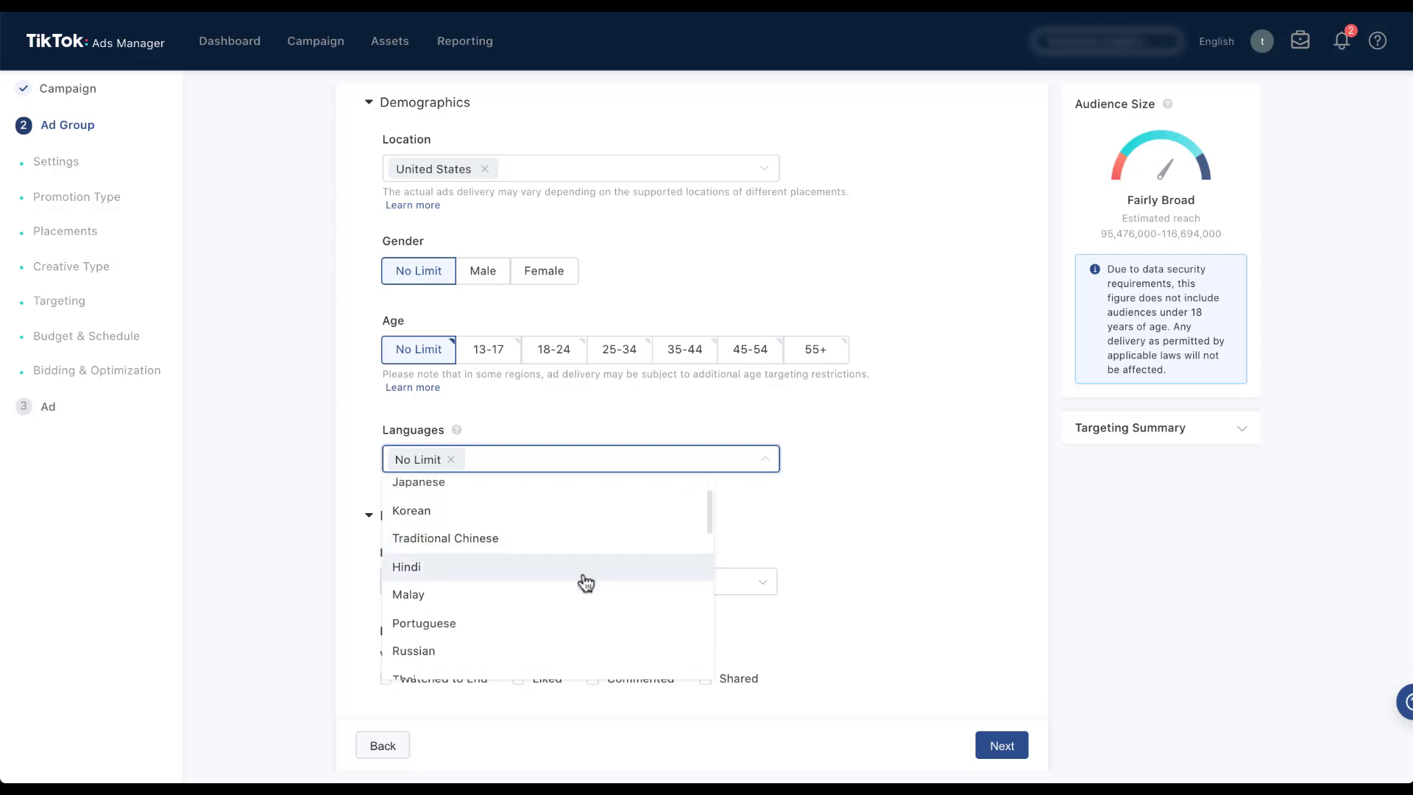
scroll(586, 583, down, 5)
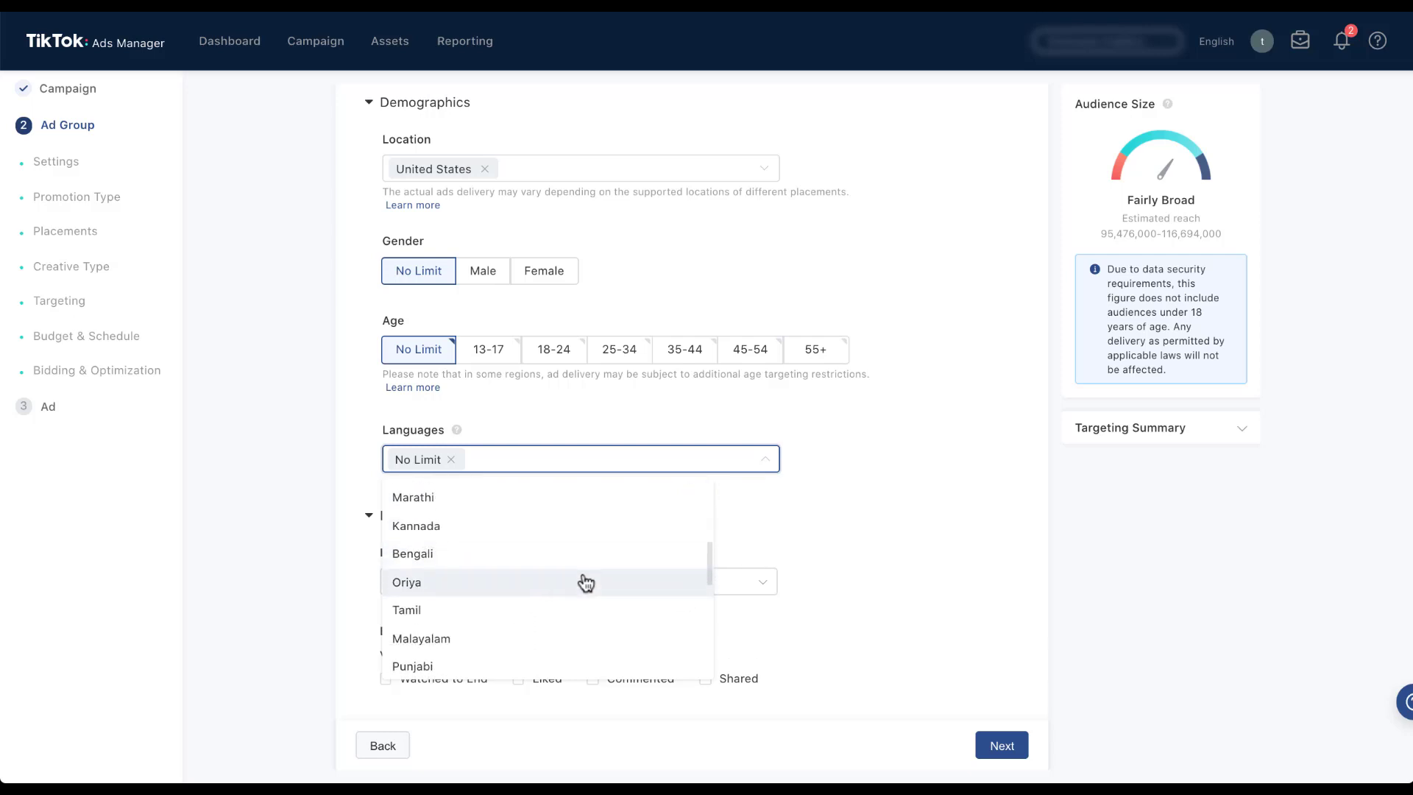
scroll(586, 583, down, 5)
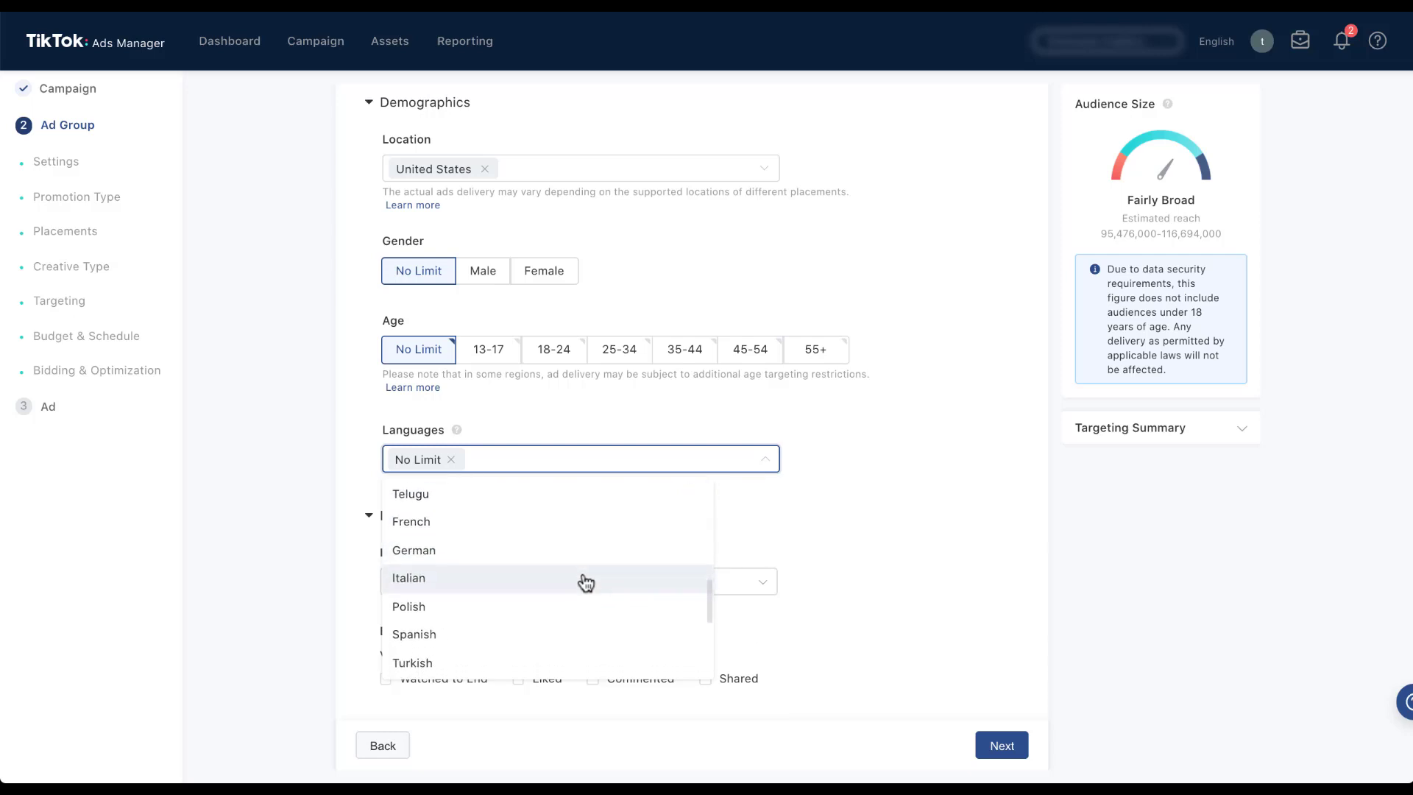
scroll(586, 583, down, 4)
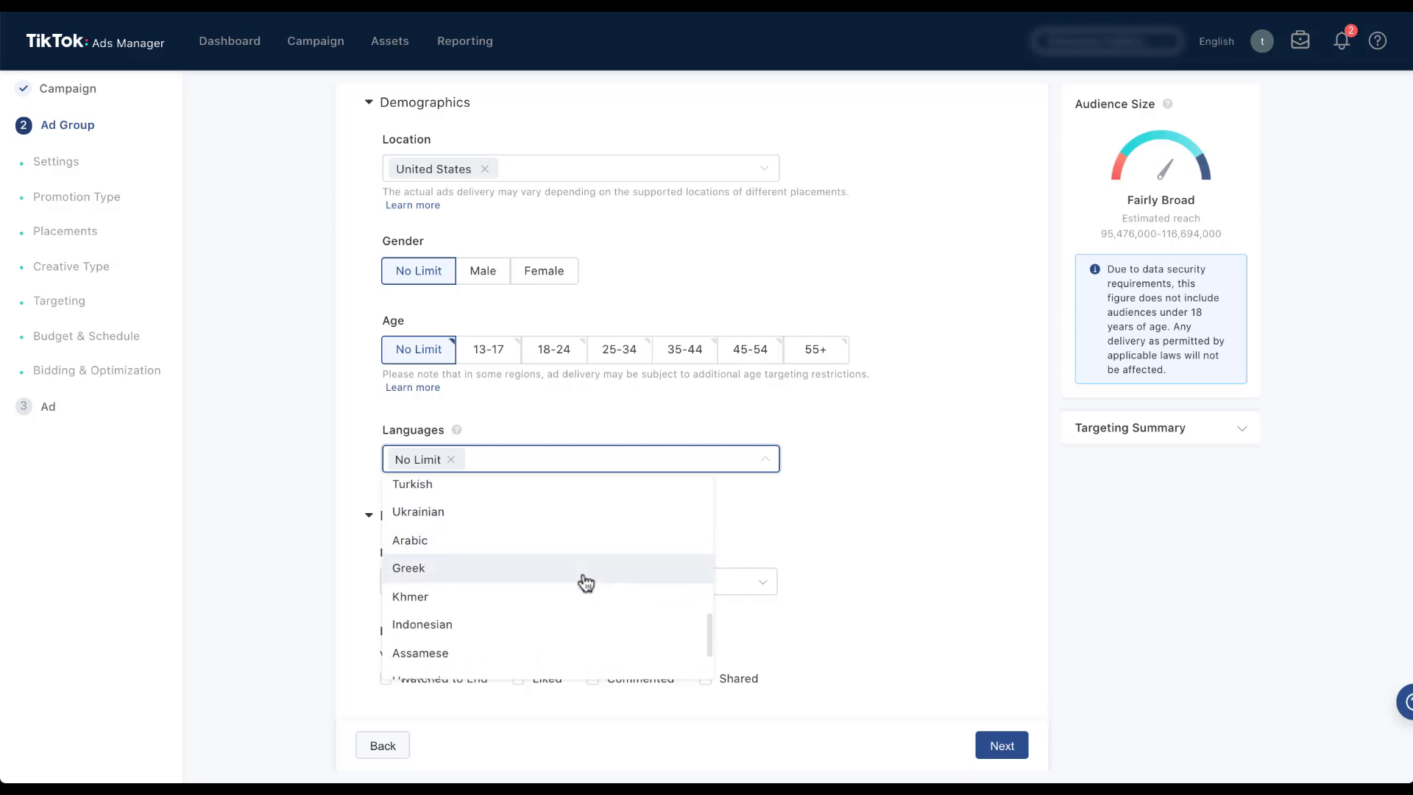
scroll(586, 583, down, 3)
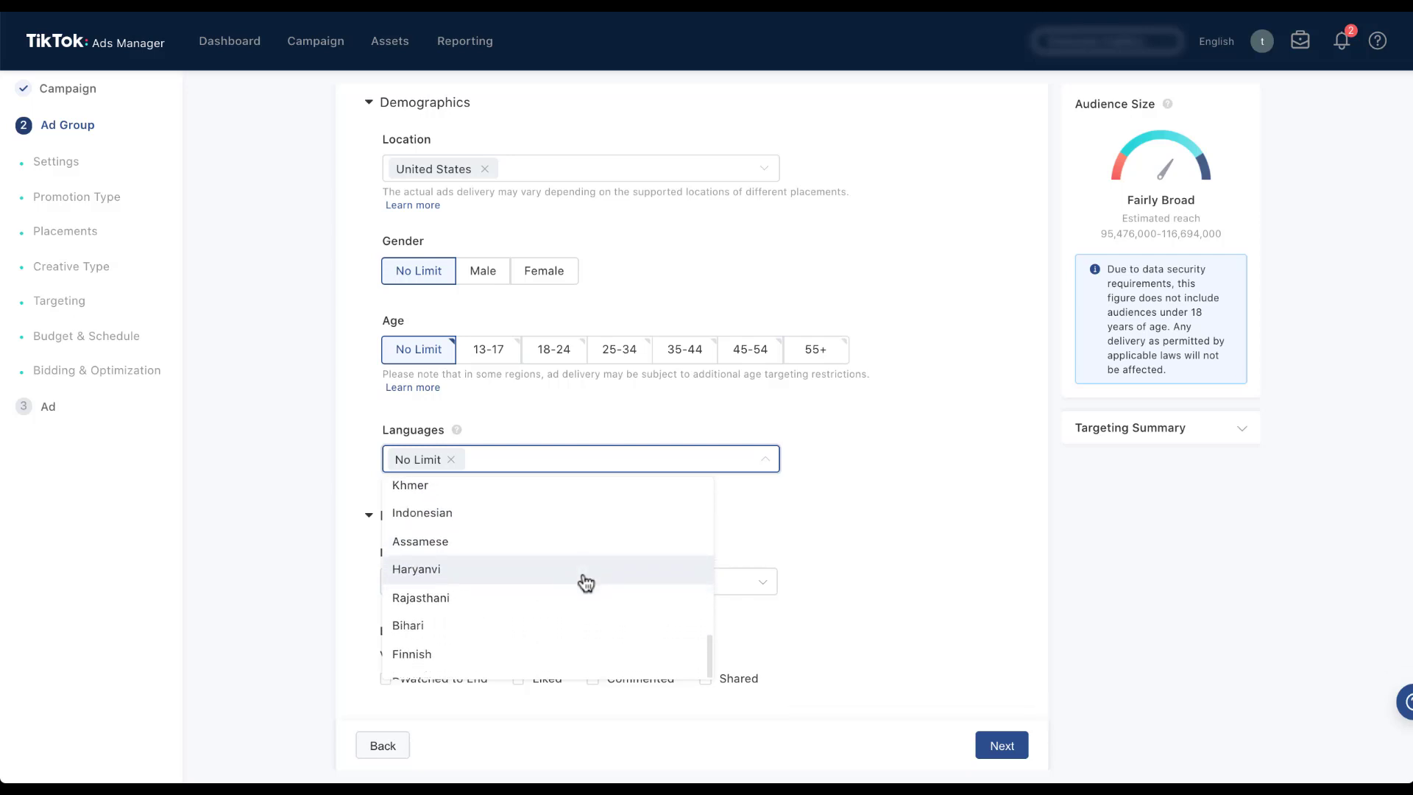
scroll(586, 583, up, 8)
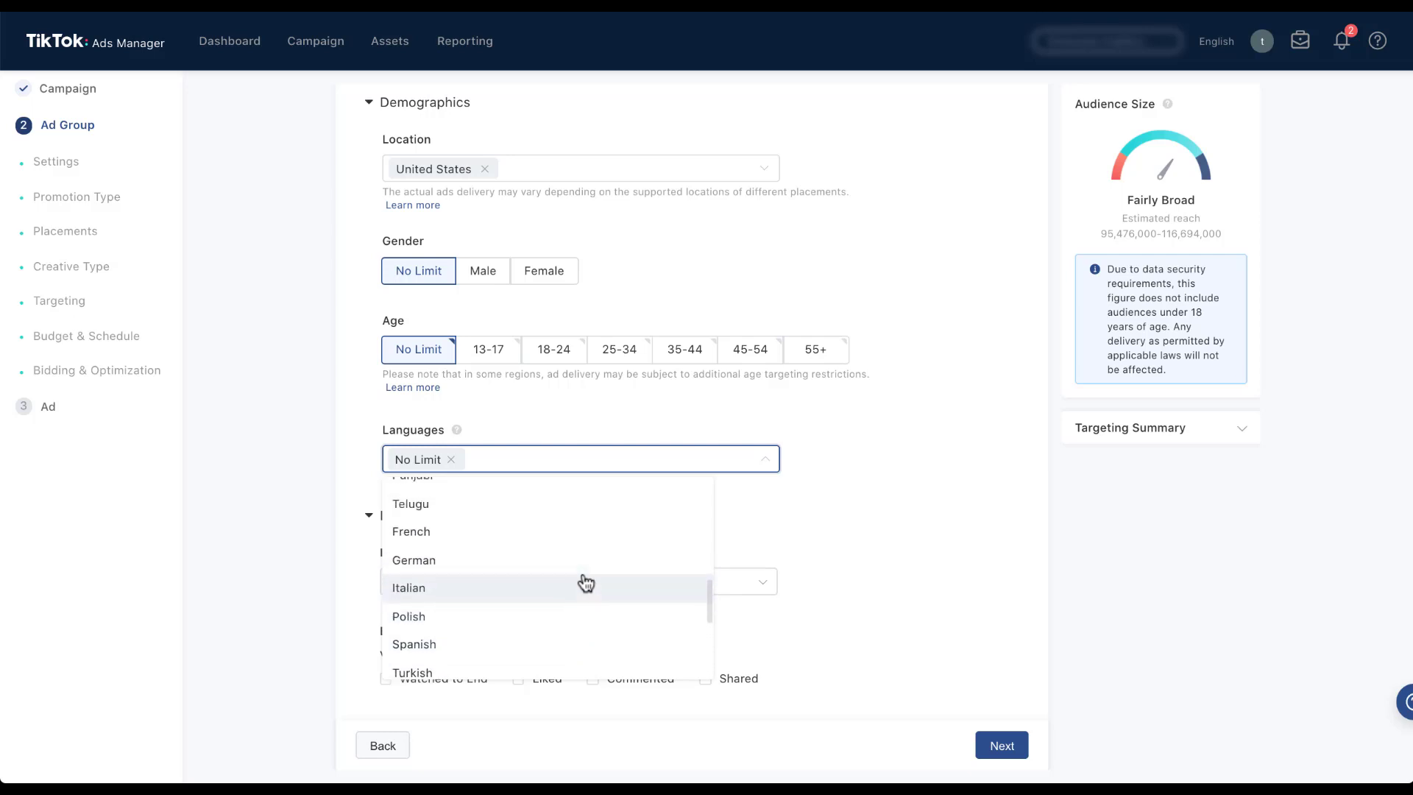
scroll(585, 582, up, 8)
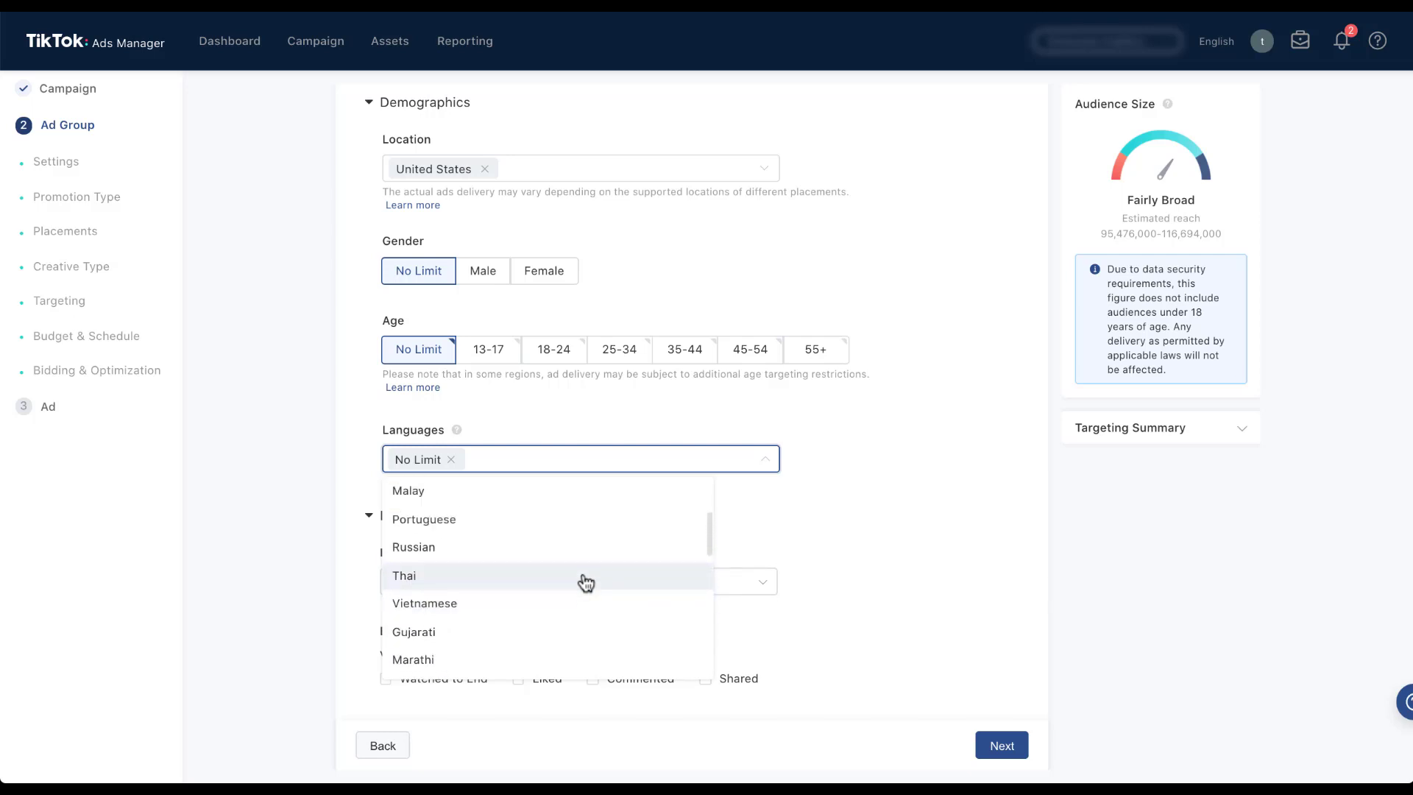
scroll(586, 583, up, 3)
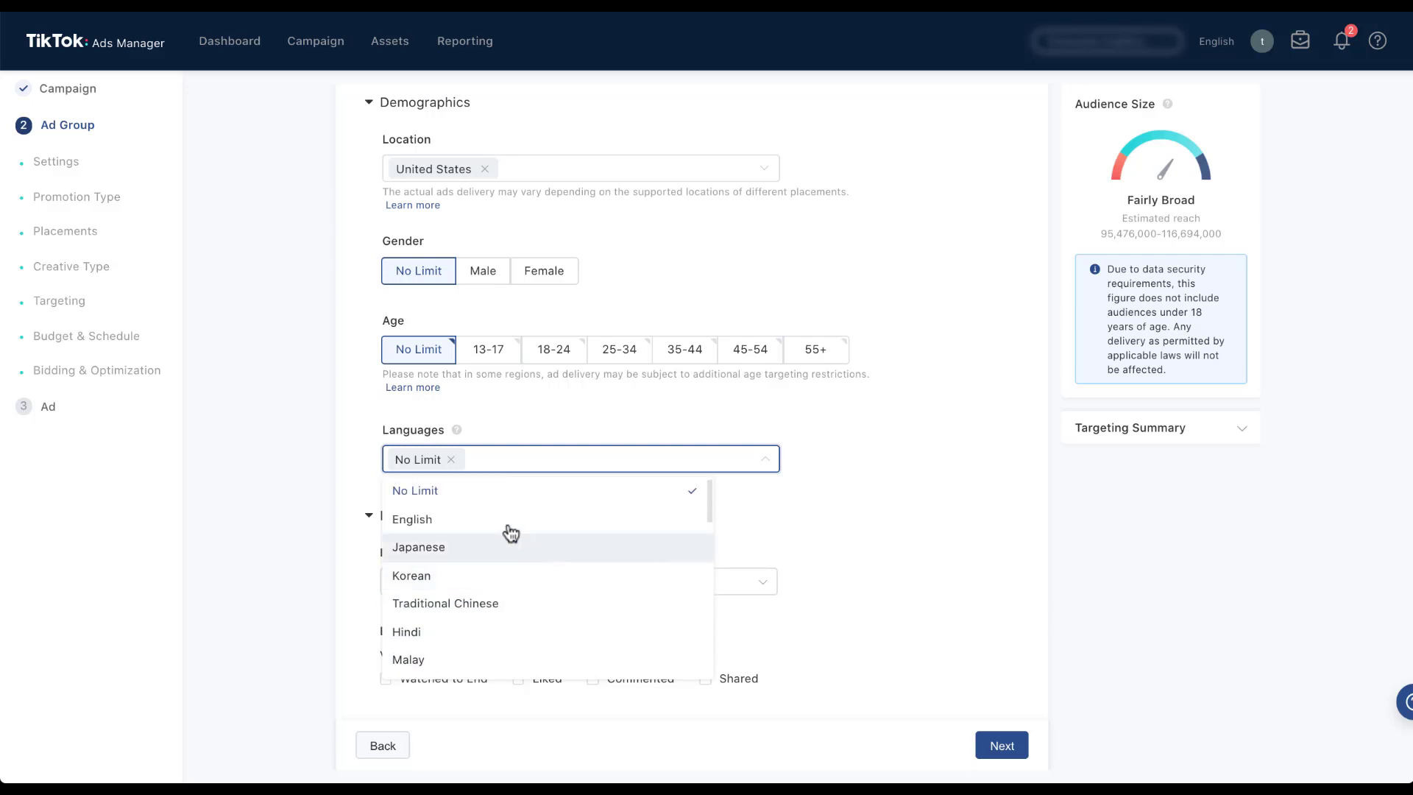
click(370, 461)
Step: Select the Backpacks interest under Apparel & Accessories, Bags, and expand the Targeting Summary to review its effect
scroll(315, 452, down, 4)
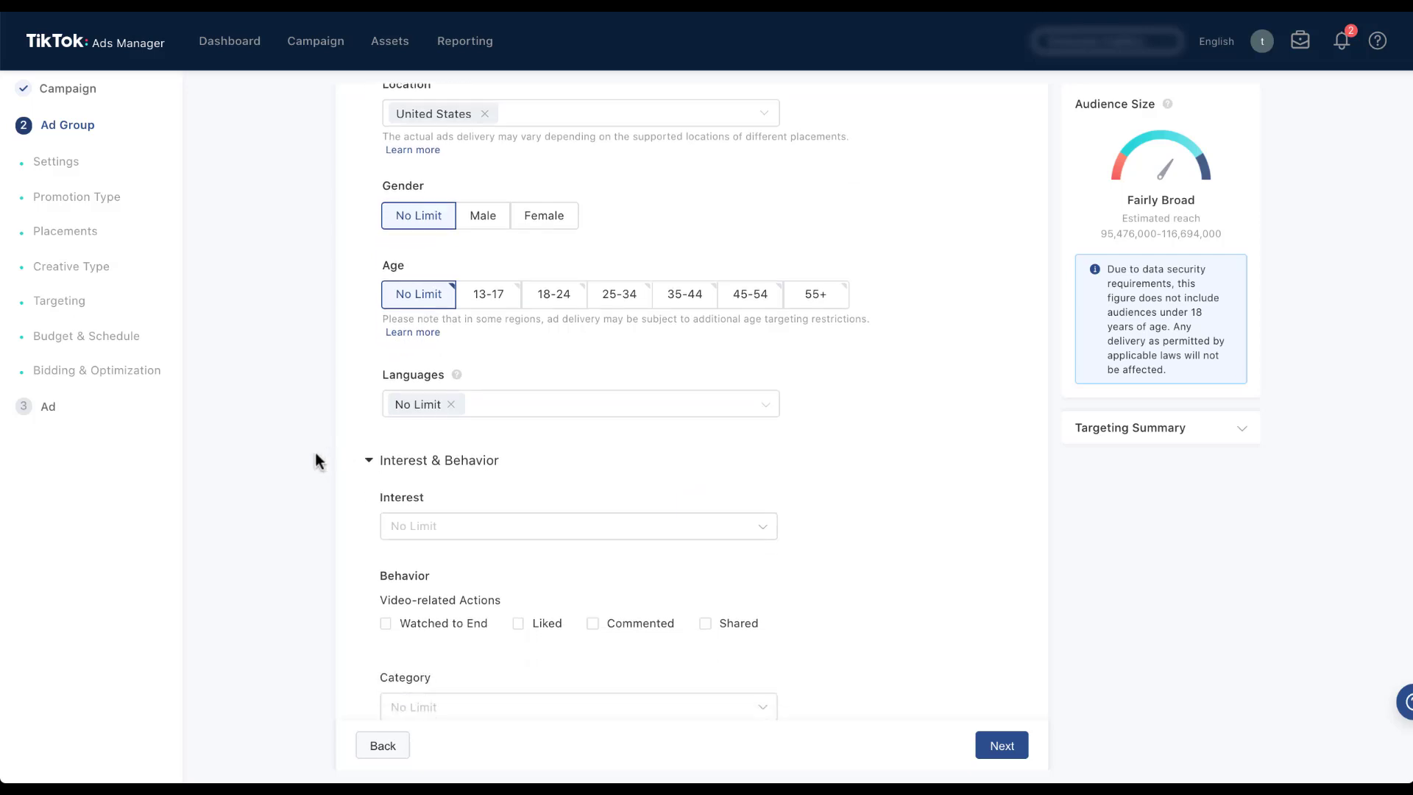
scroll(316, 461, down, 3)
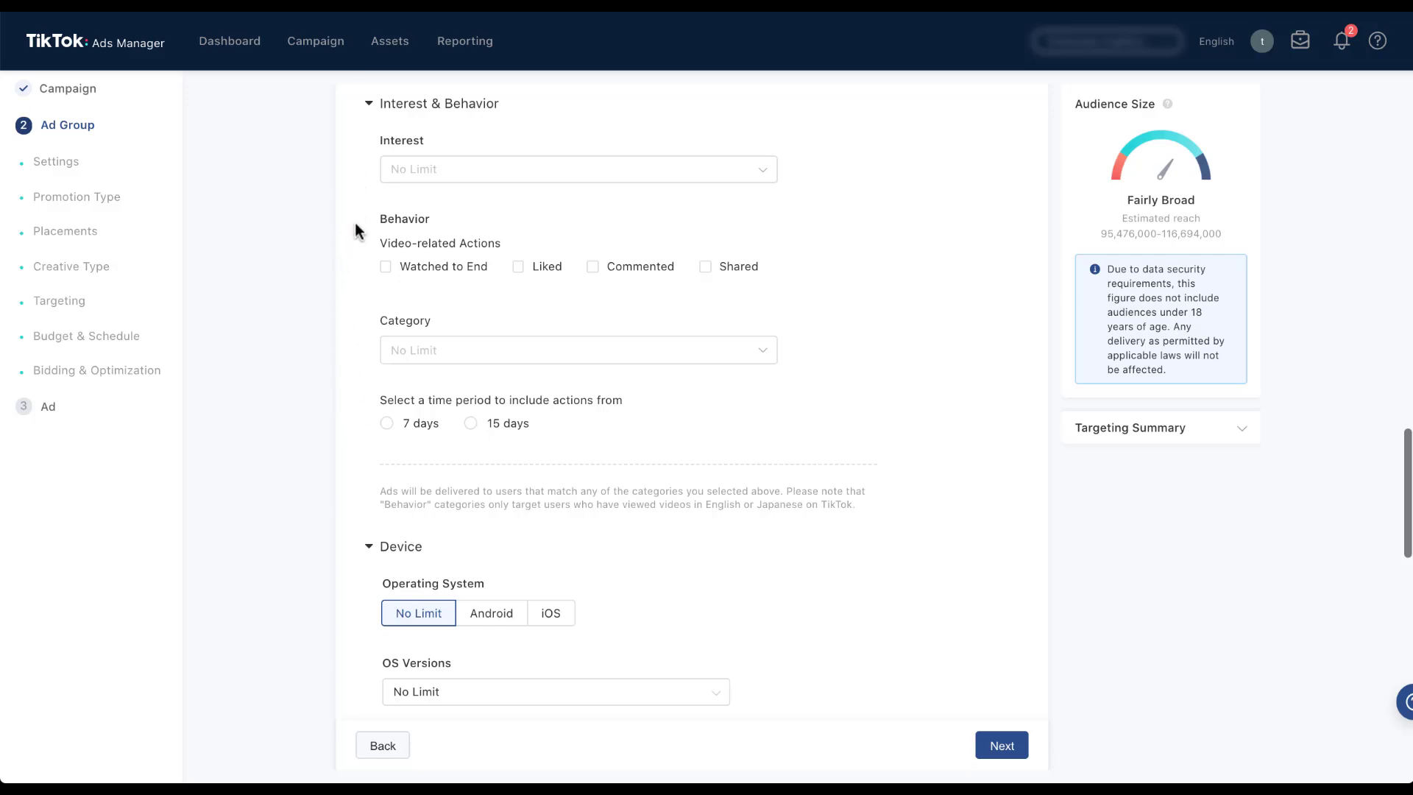
click(762, 172)
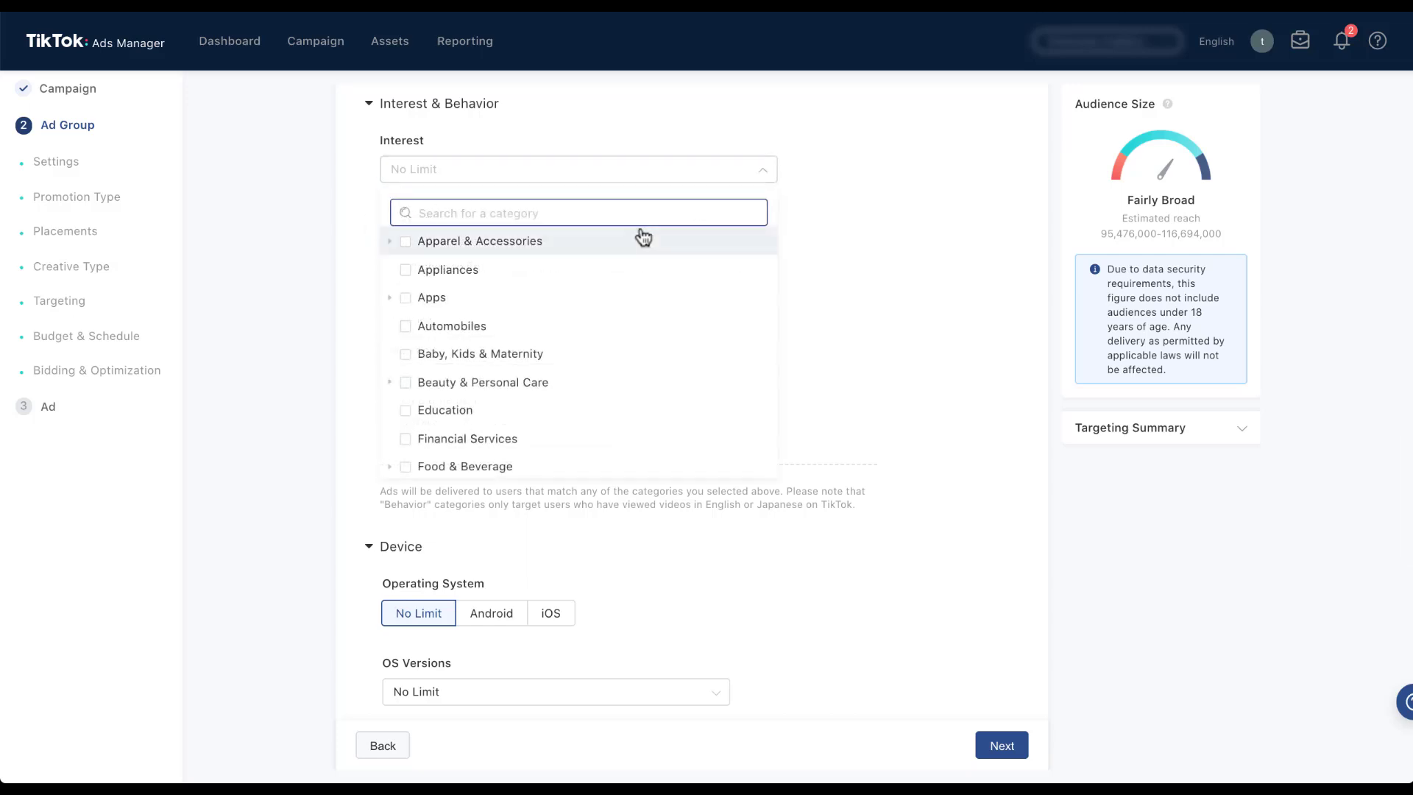
mouse_move(611, 247)
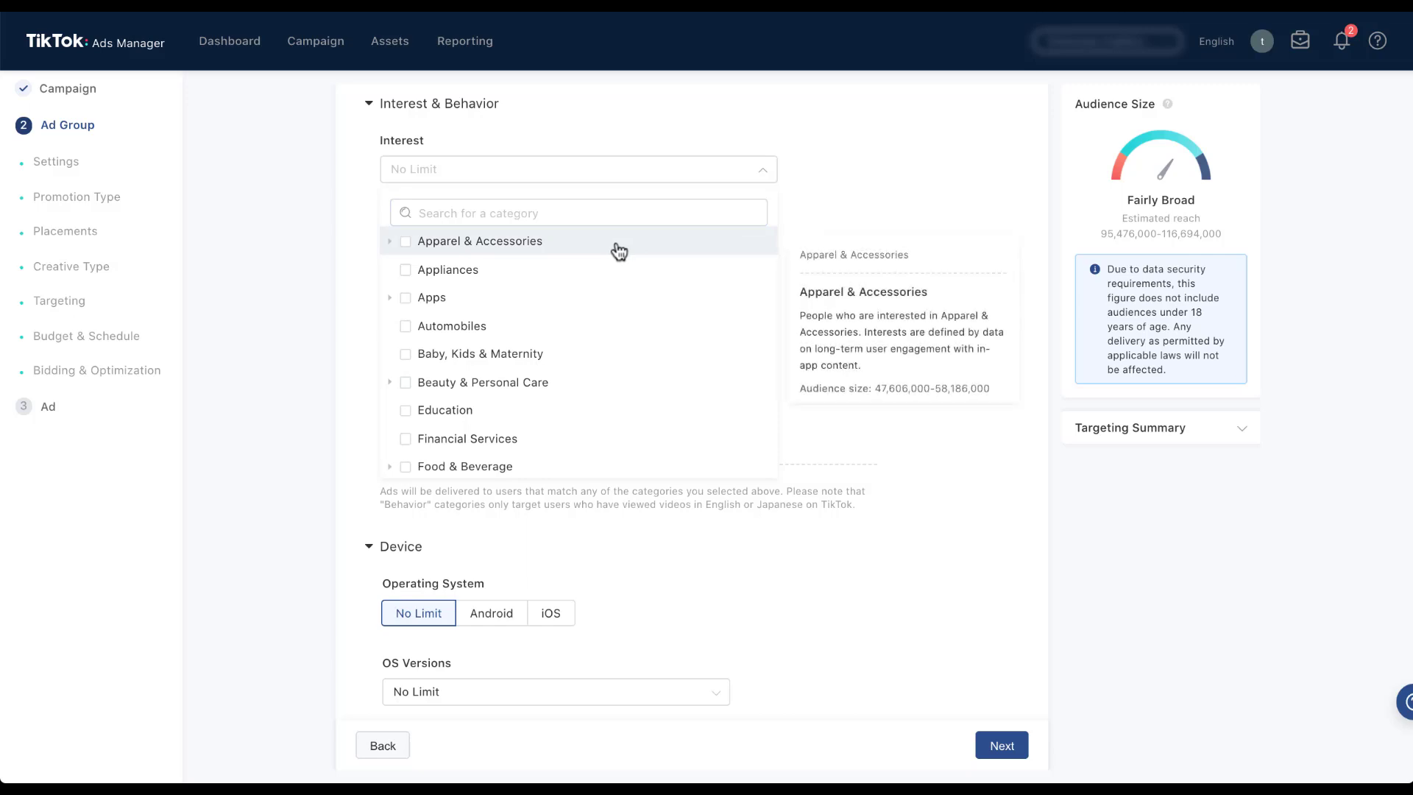
mouse_move(650, 317)
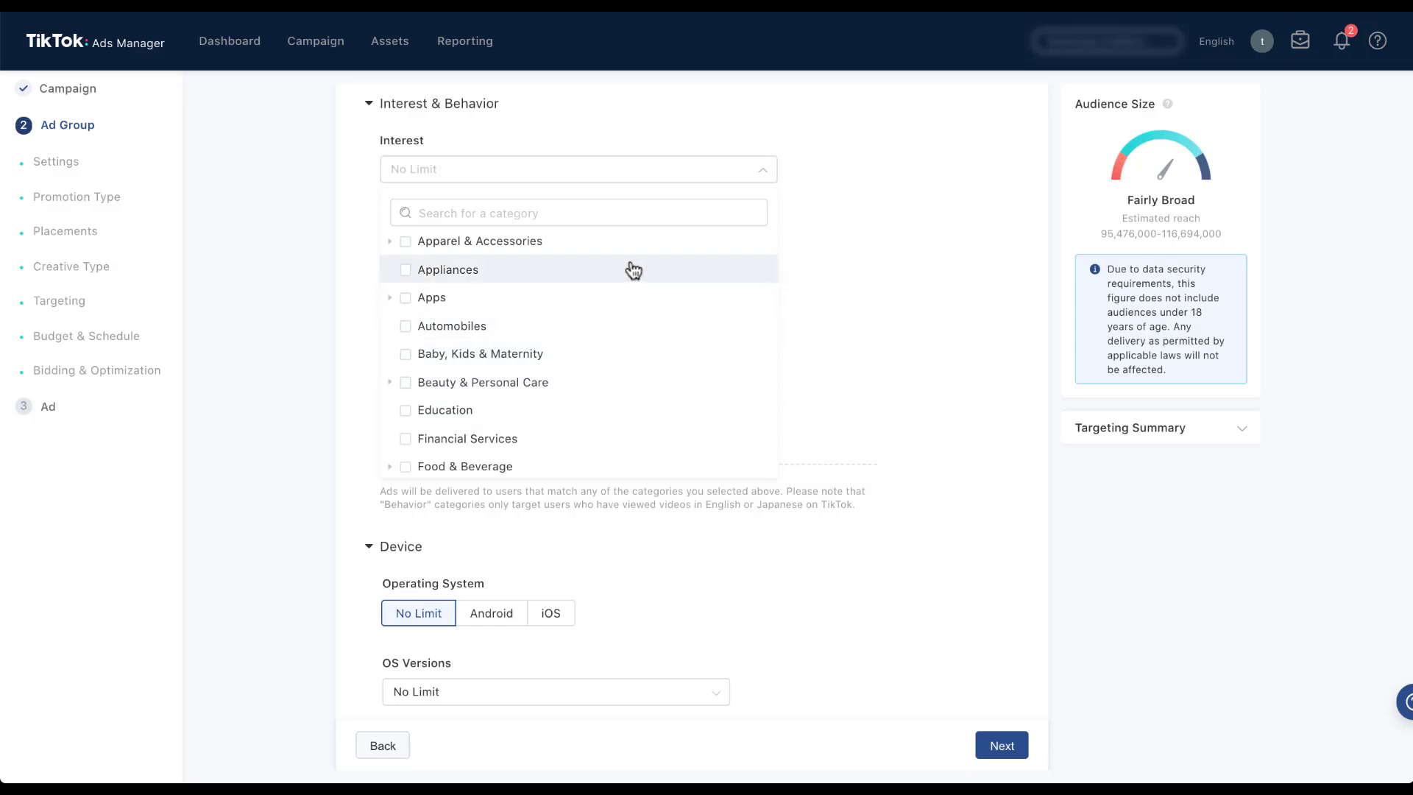
click(391, 246)
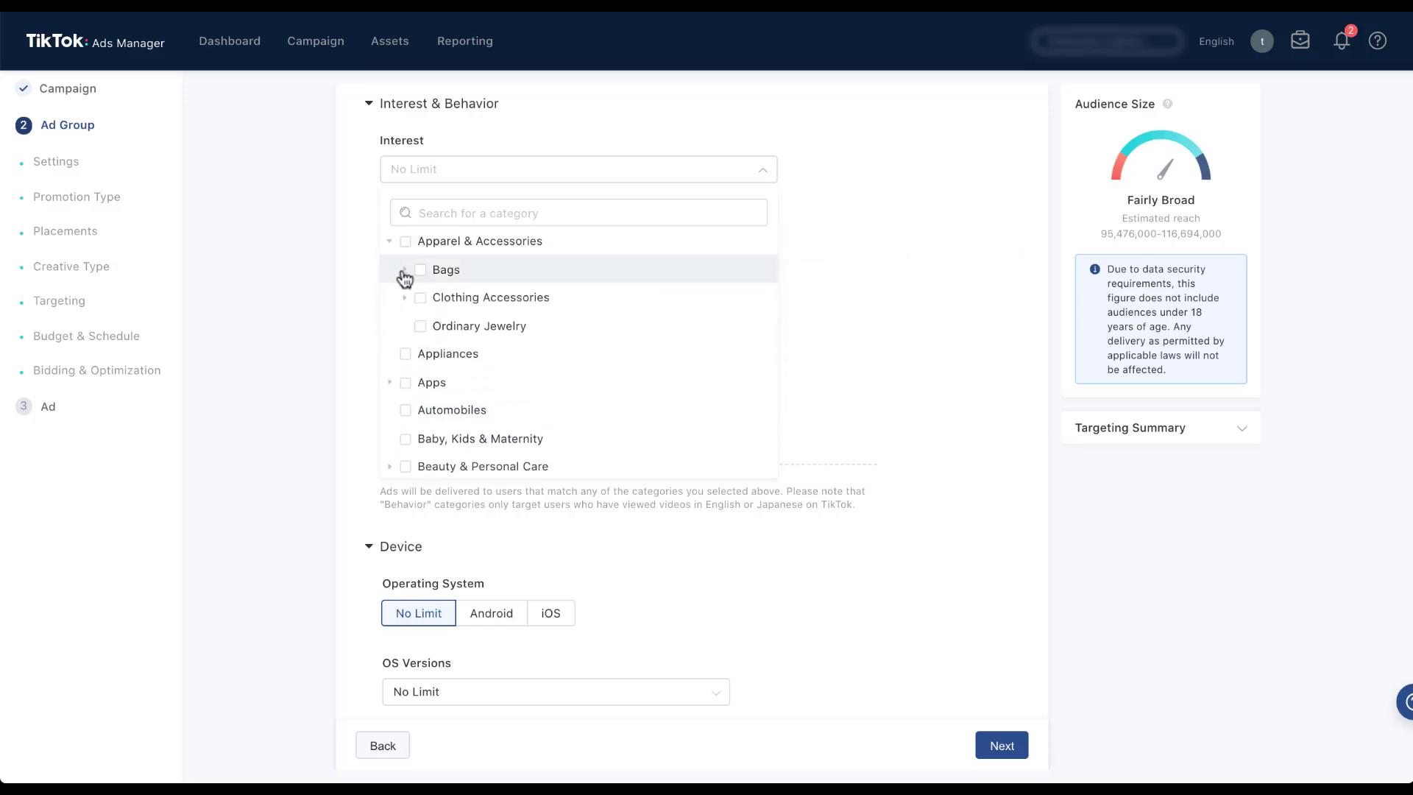
click(403, 271)
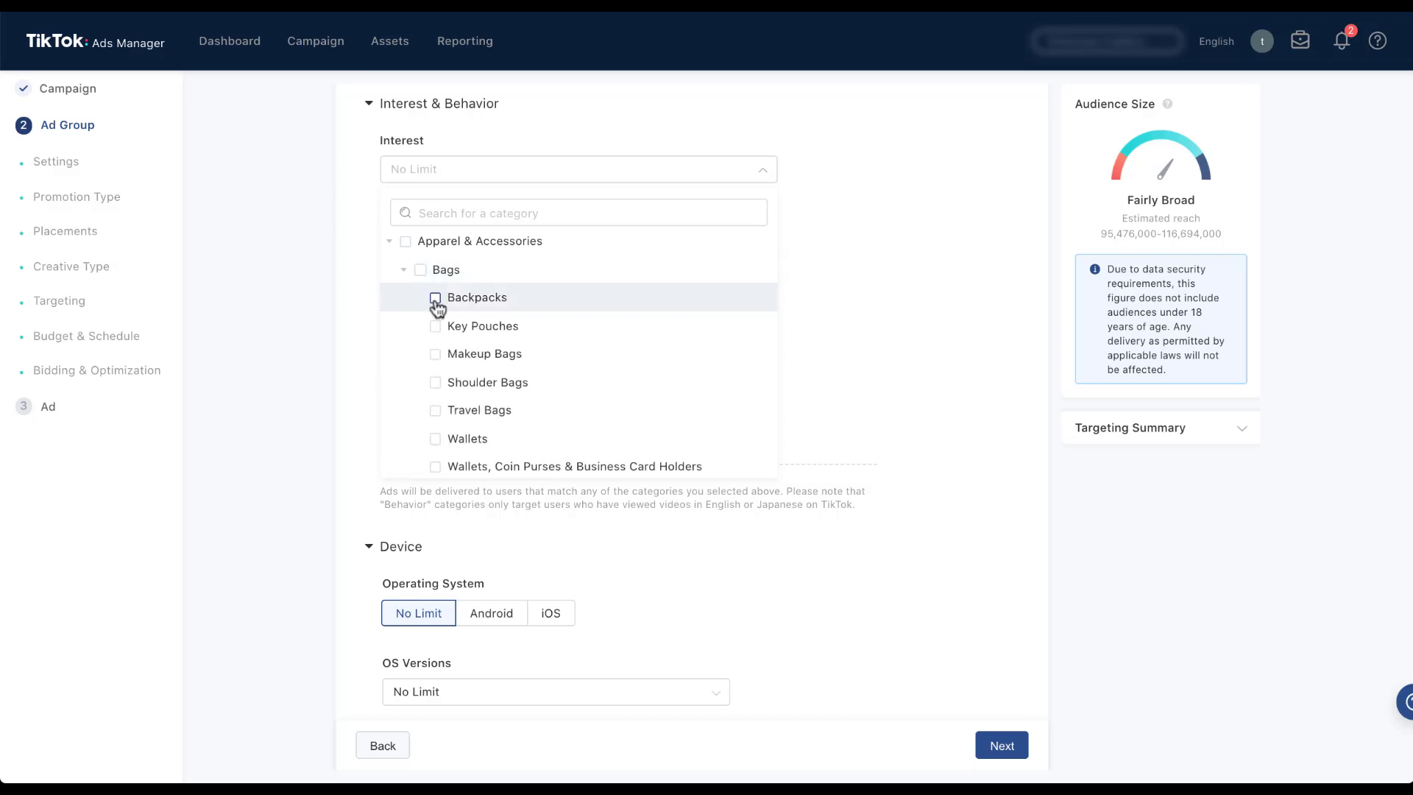
click(436, 298)
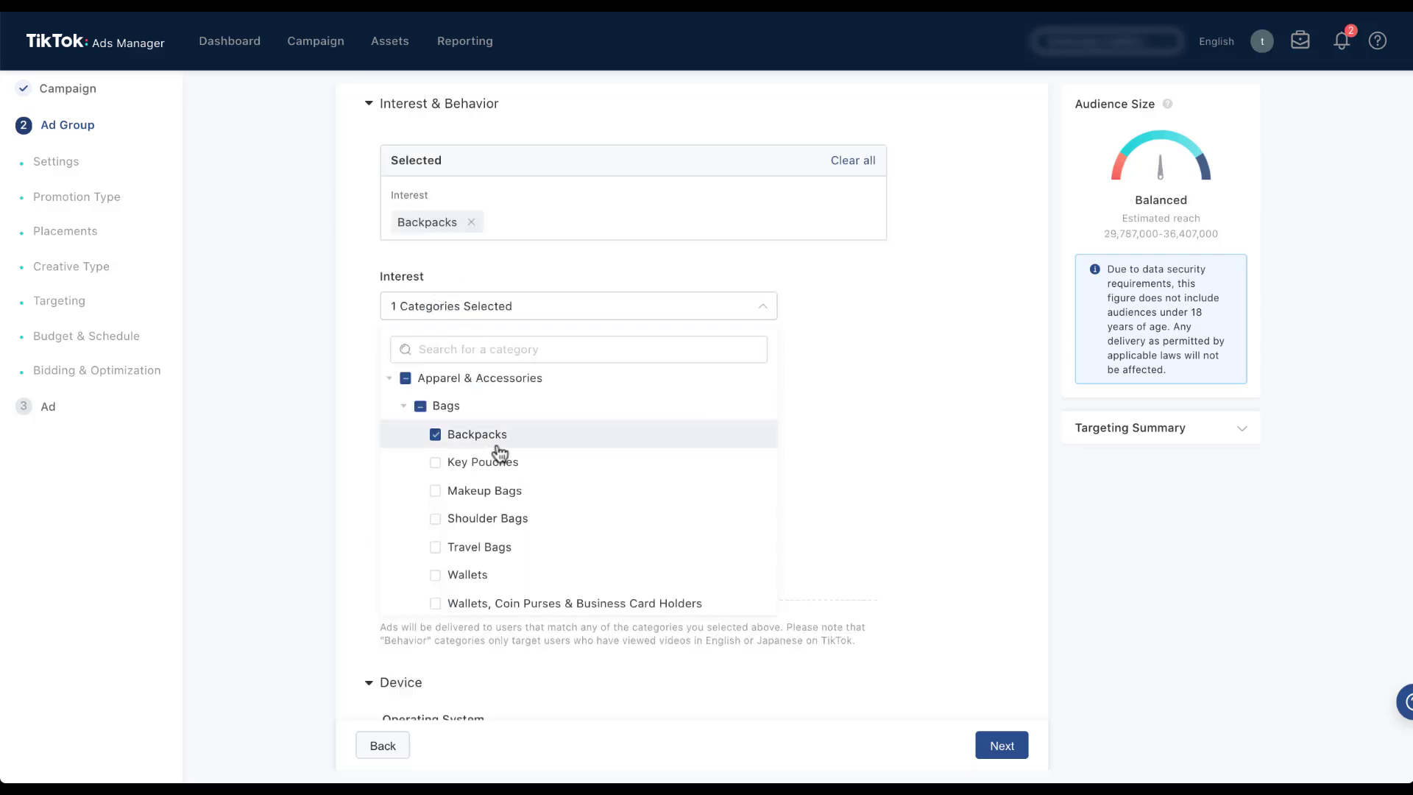
mouse_move(482, 441)
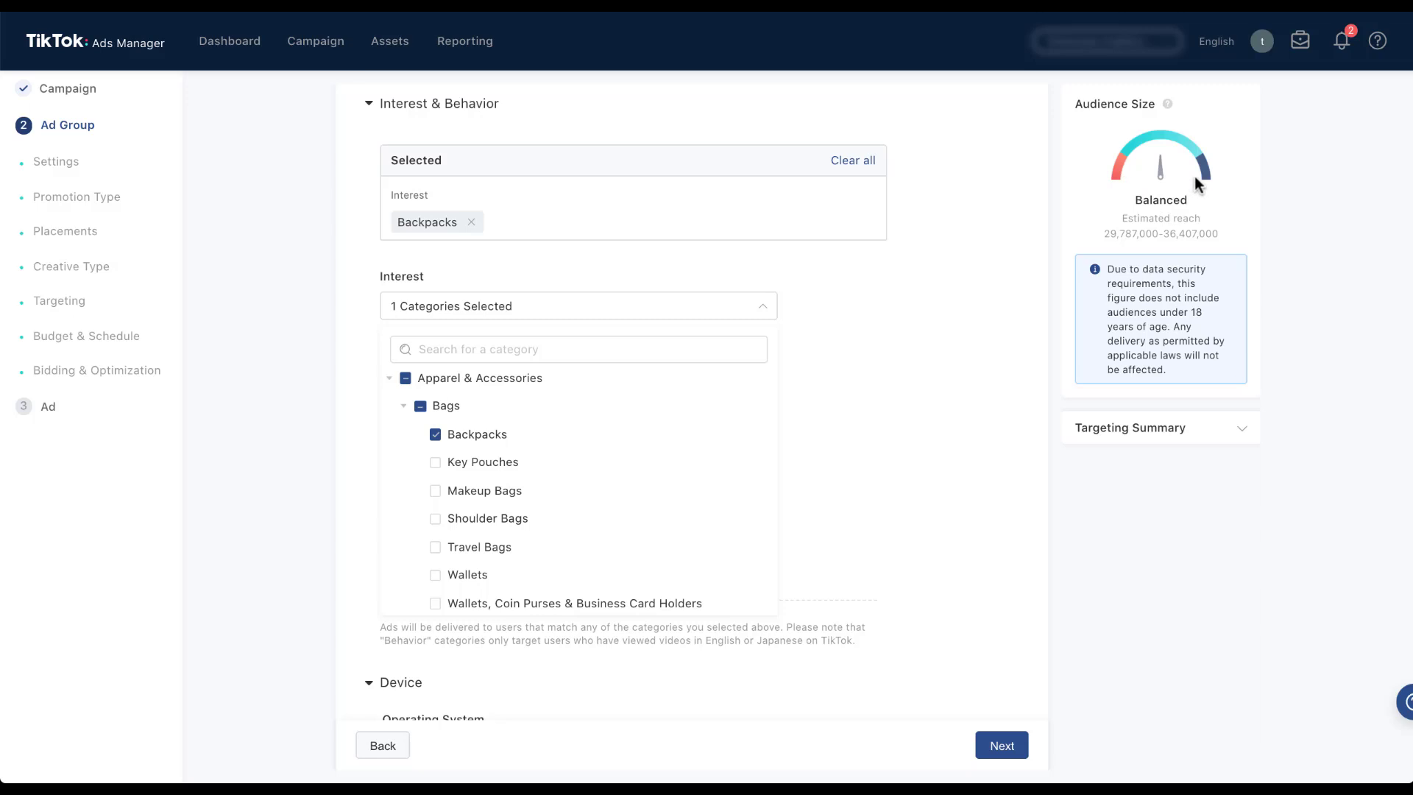
click(1216, 218)
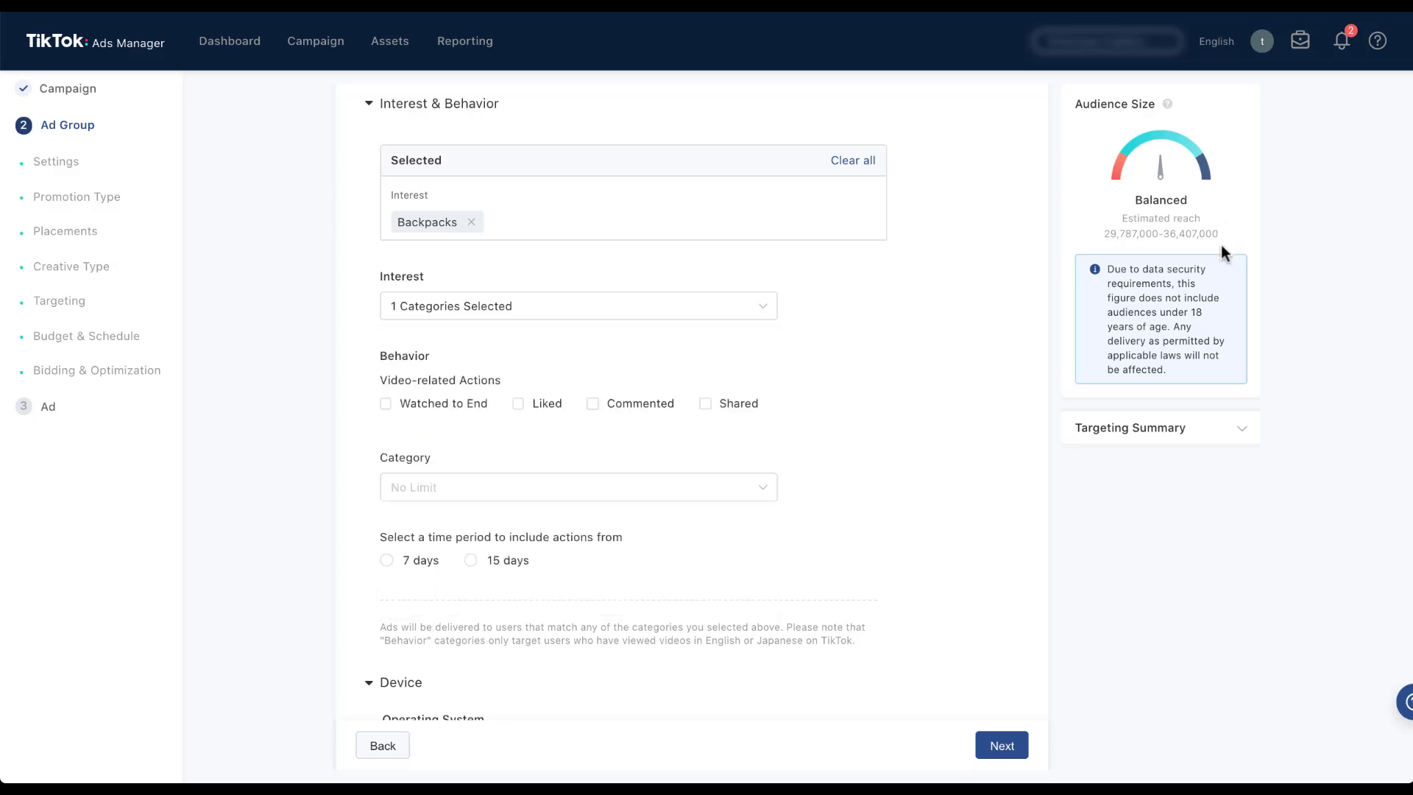
click(1244, 432)
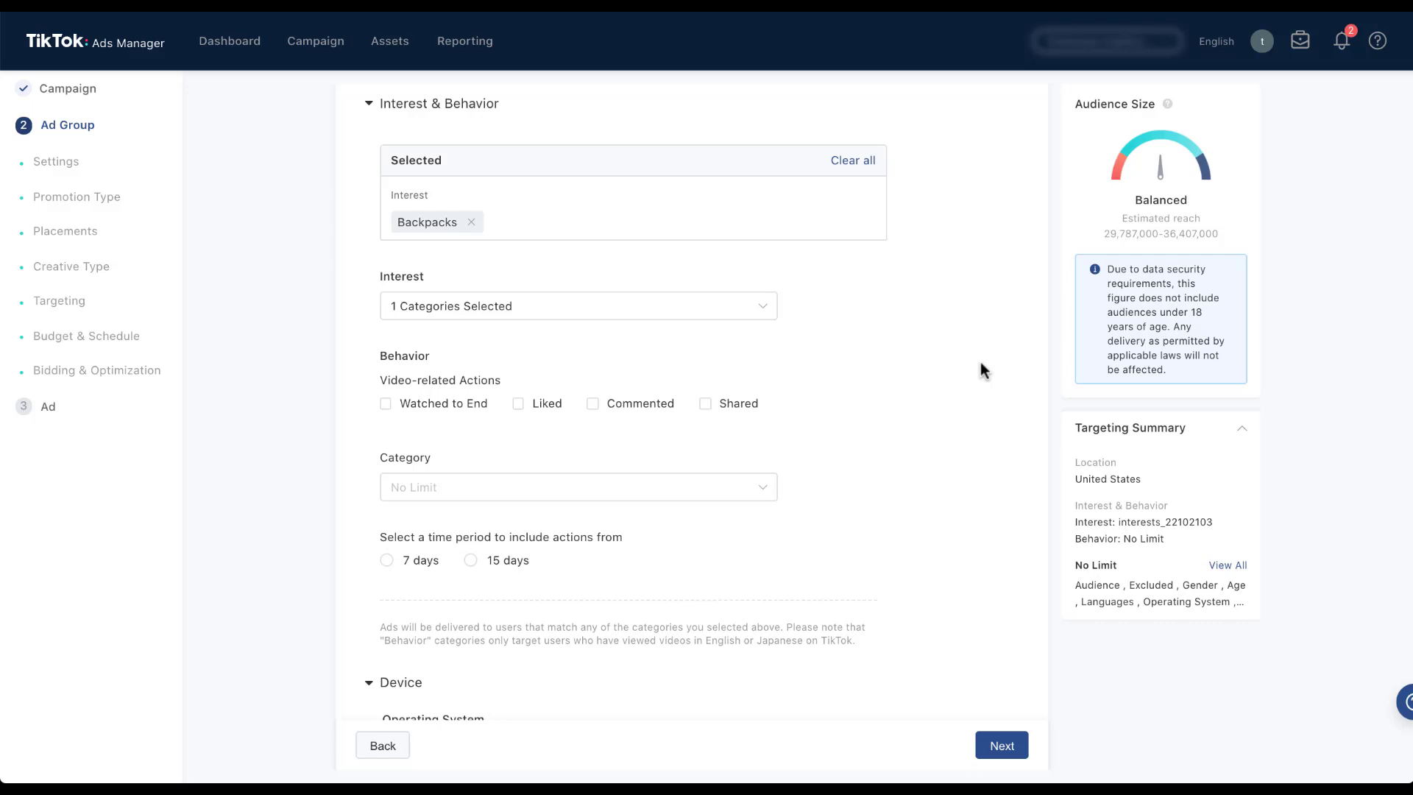
Step: Add Key Pouches and Makeup Bags from the Bags group to the selected interest categories
click(761, 312)
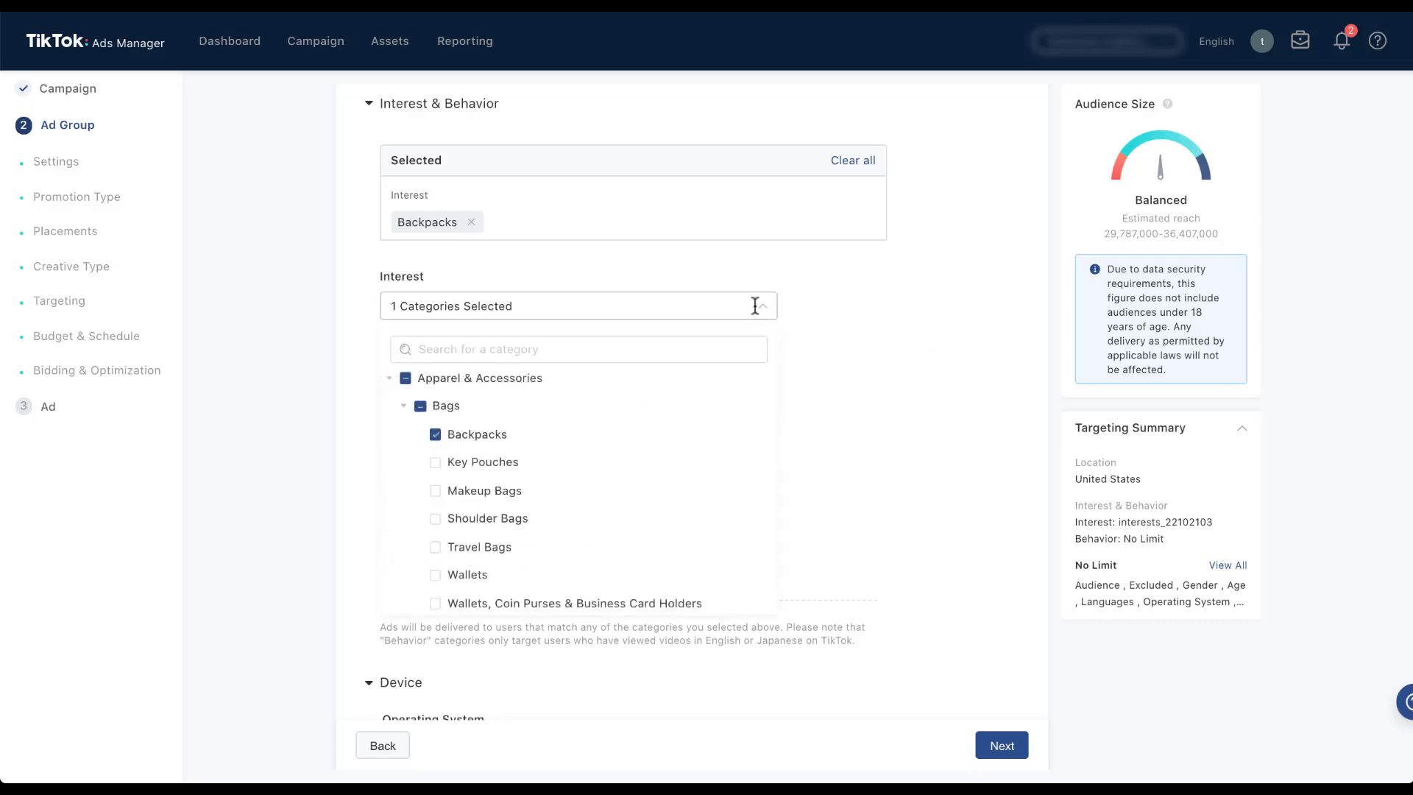
click(436, 463)
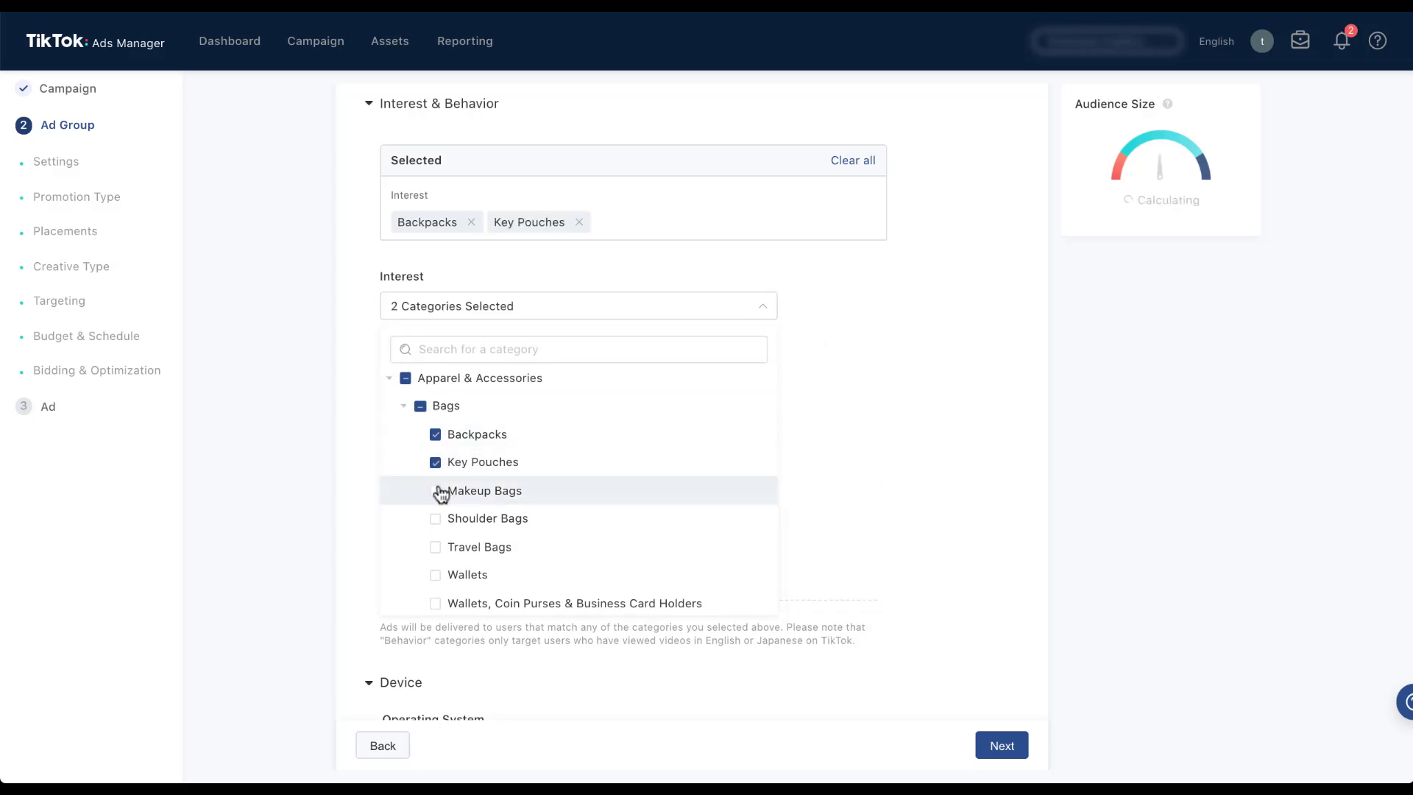
click(435, 490)
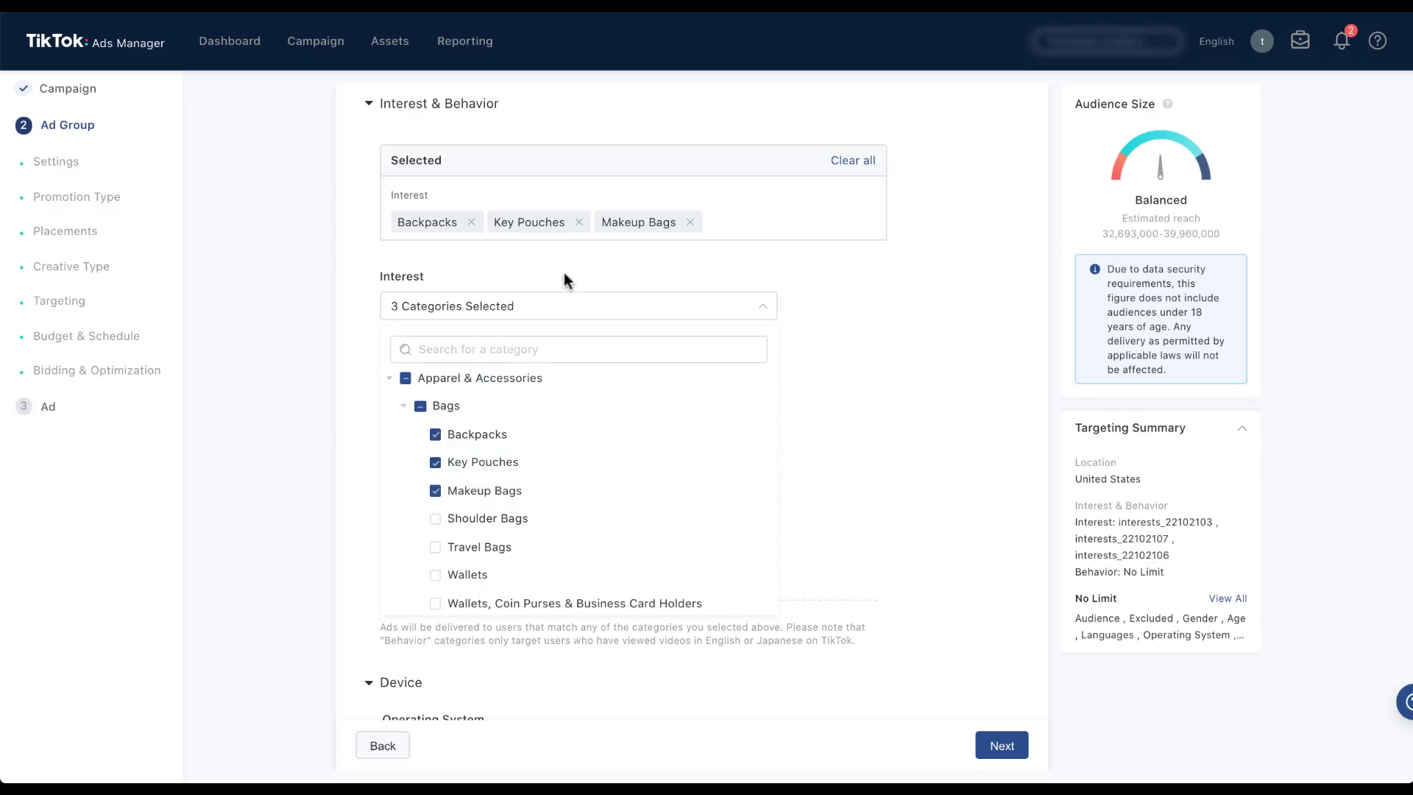
Step: Remove Key Pouches from the selected interests and clear all the remaining ones
click(578, 223)
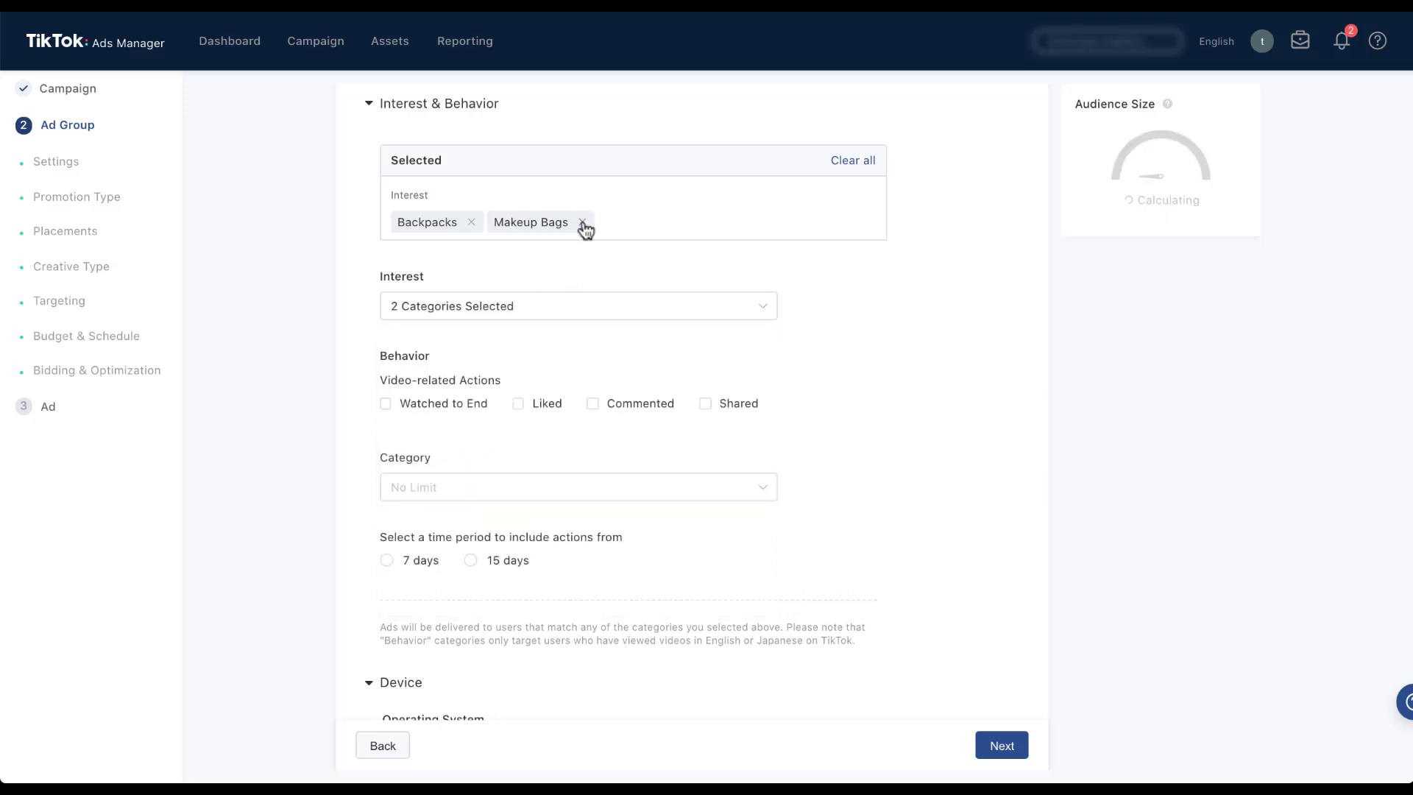
click(846, 161)
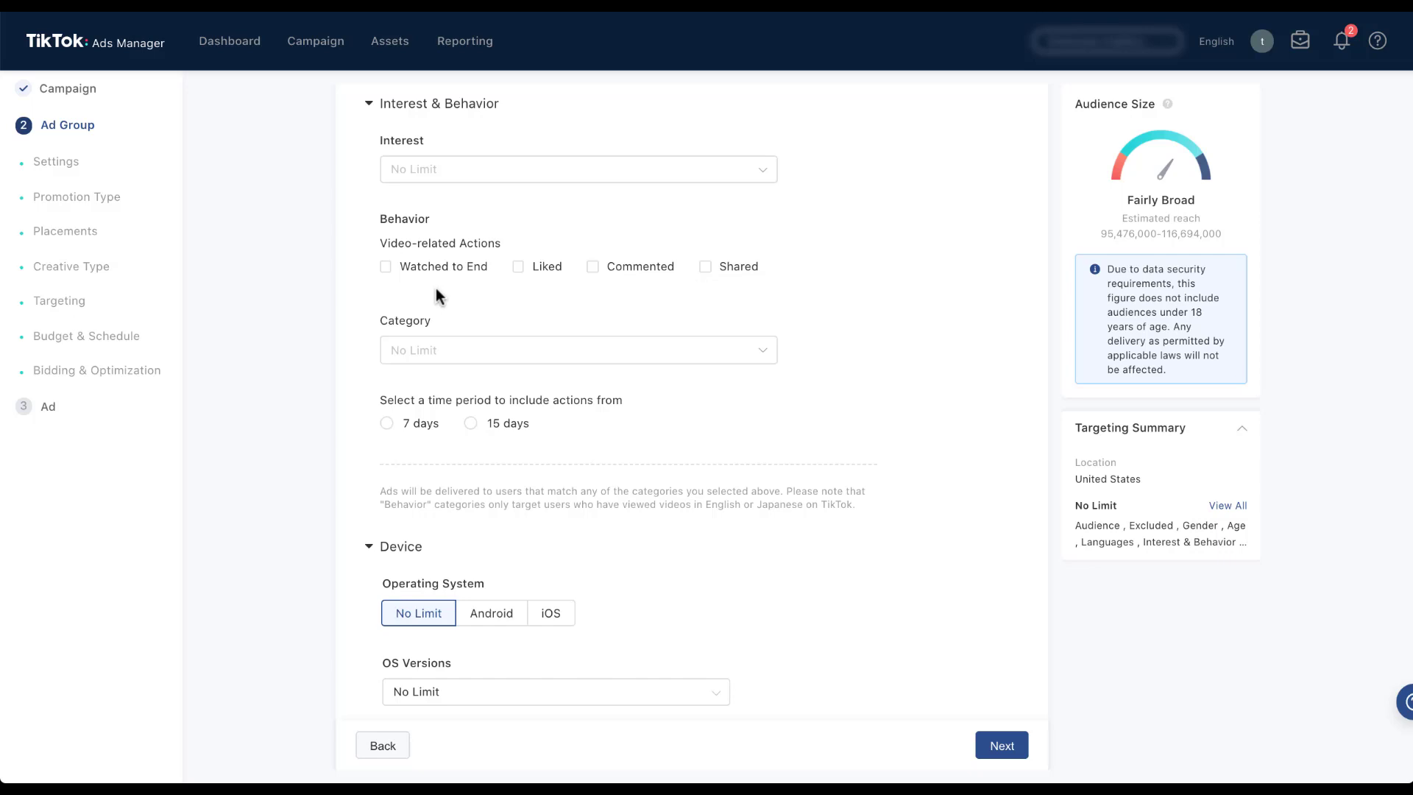
Step: Enable all four video-related behavior actions: Watched to End, Liked, Commented and Shared
click(389, 269)
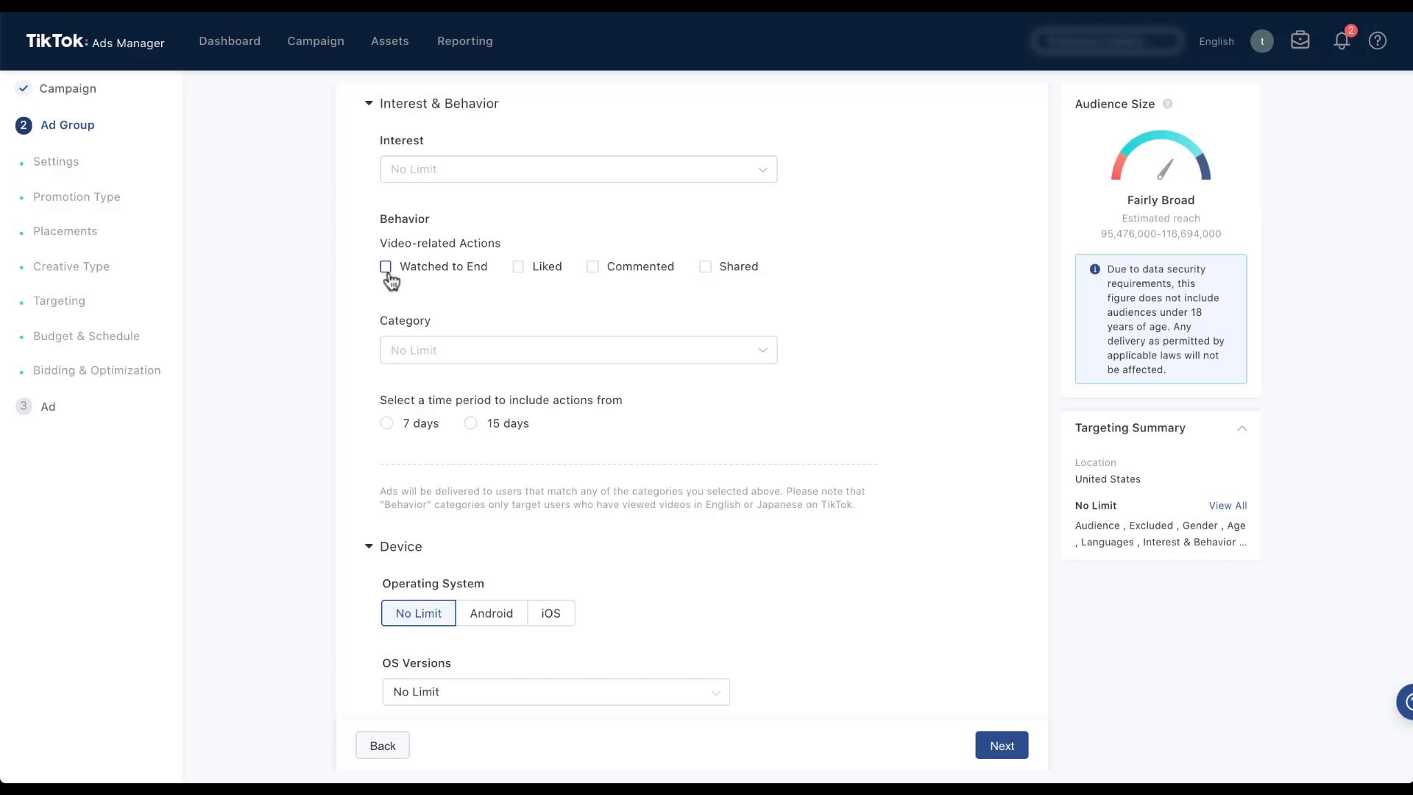
click(520, 269)
click(593, 269)
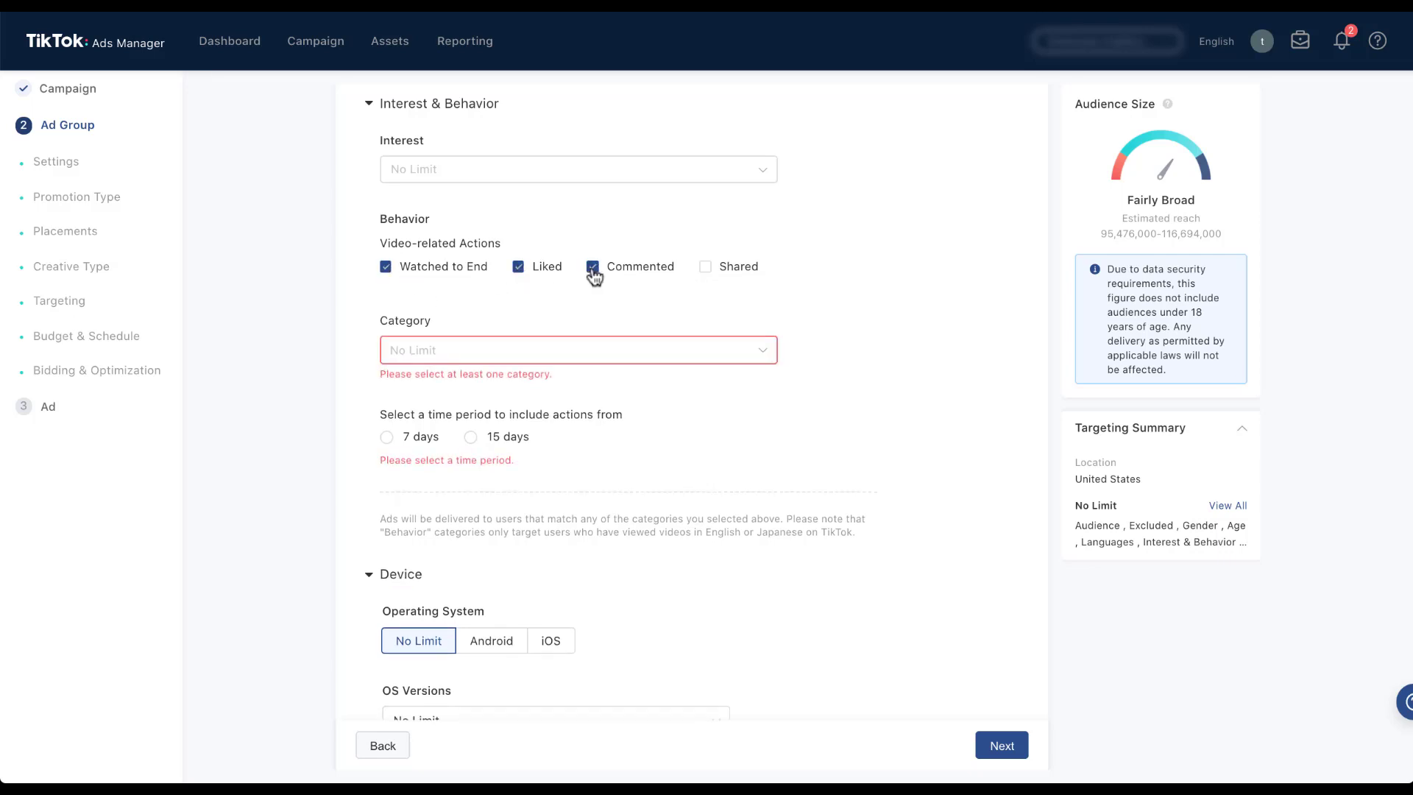
click(705, 267)
Step: Set the behavior category to Drawing&painting under Creativity&Leisure, Art, and include actions from the past 15 days
click(761, 350)
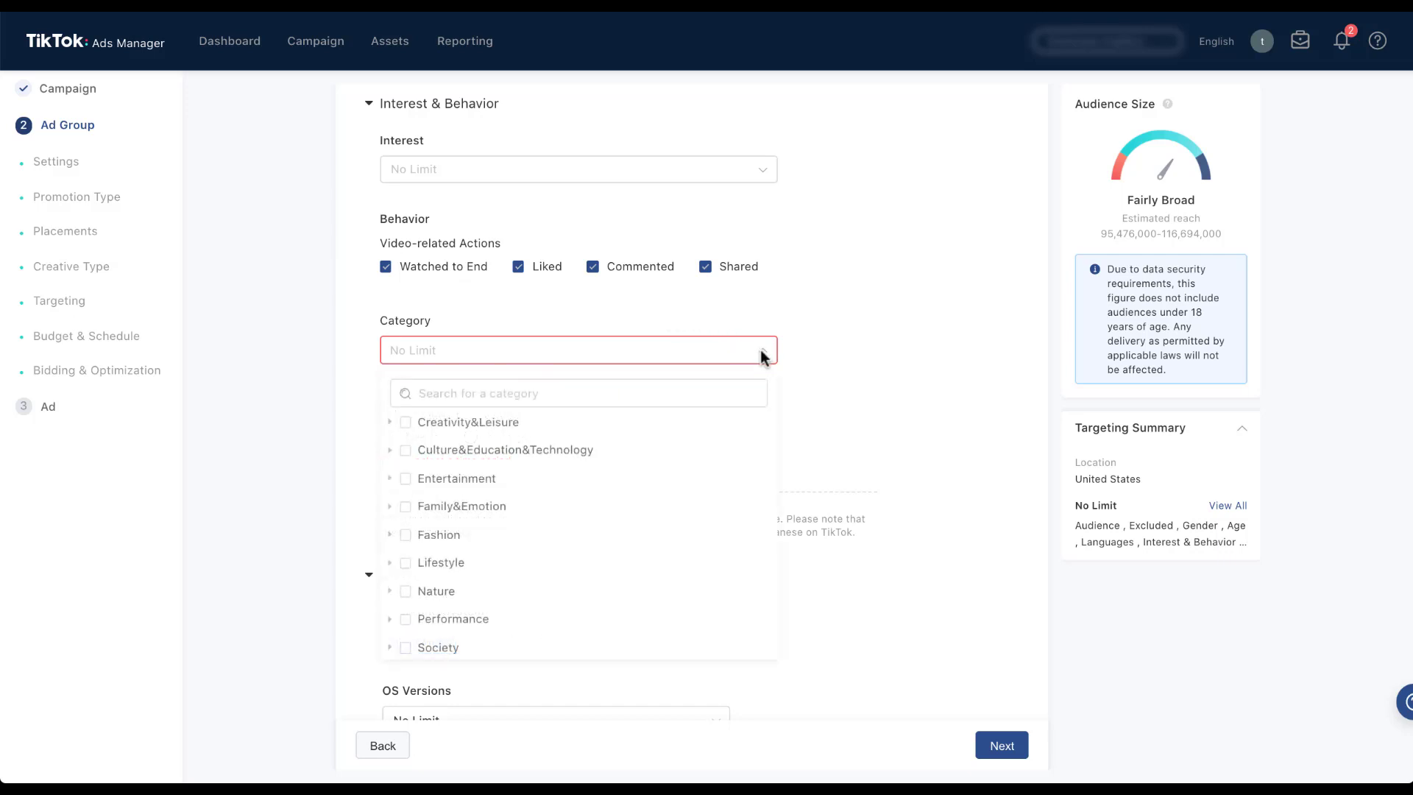
mouse_move(694, 452)
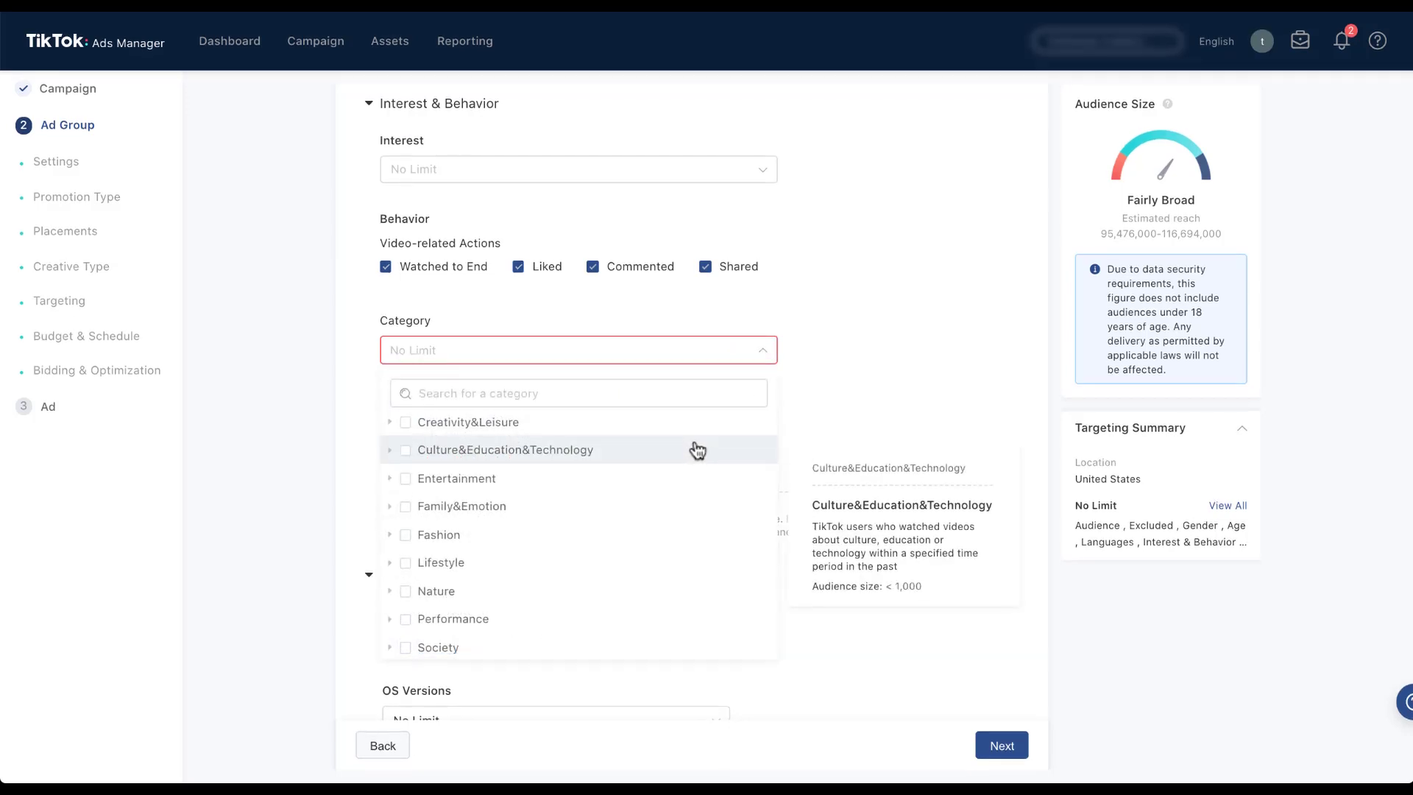
scroll(697, 451, down, 2)
scroll(698, 445, up, 2)
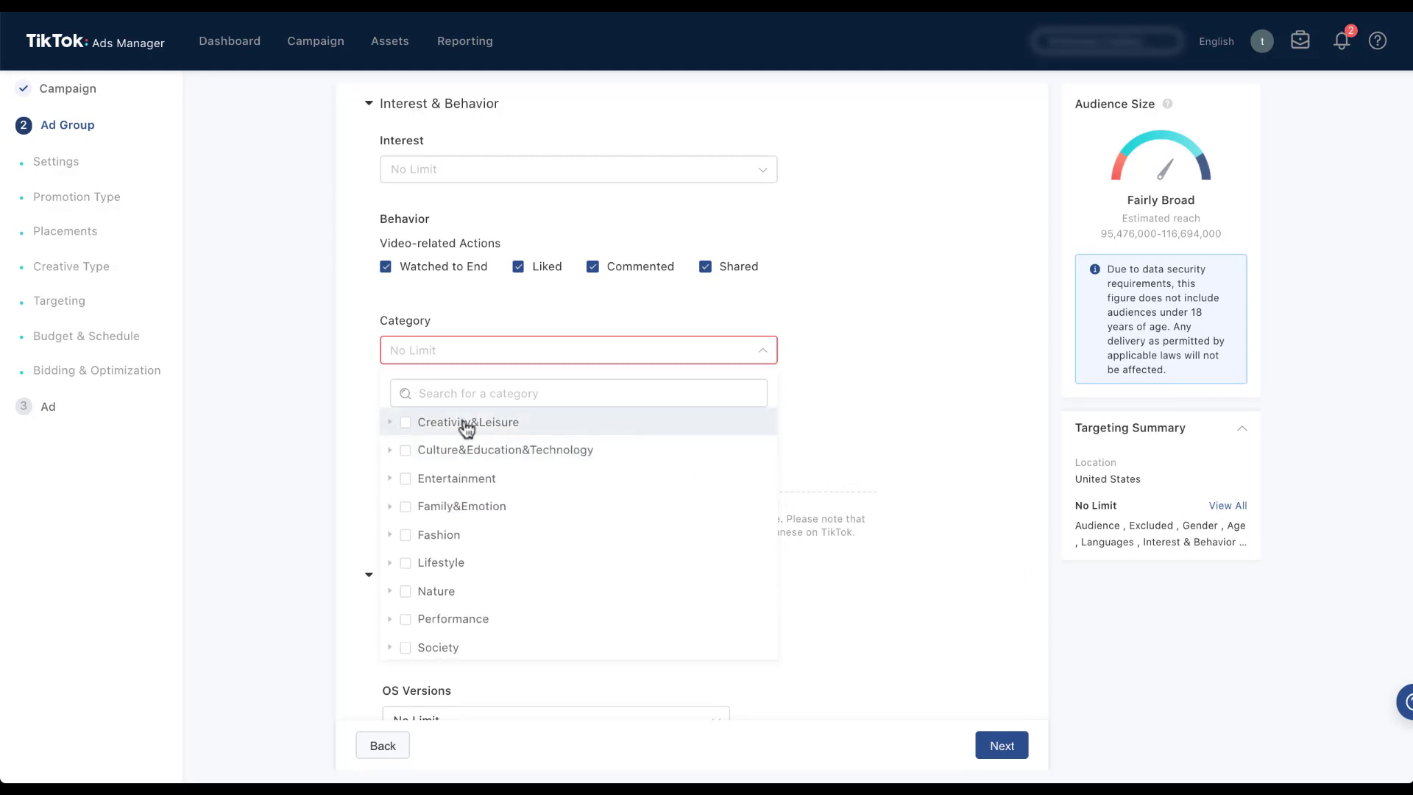
click(391, 424)
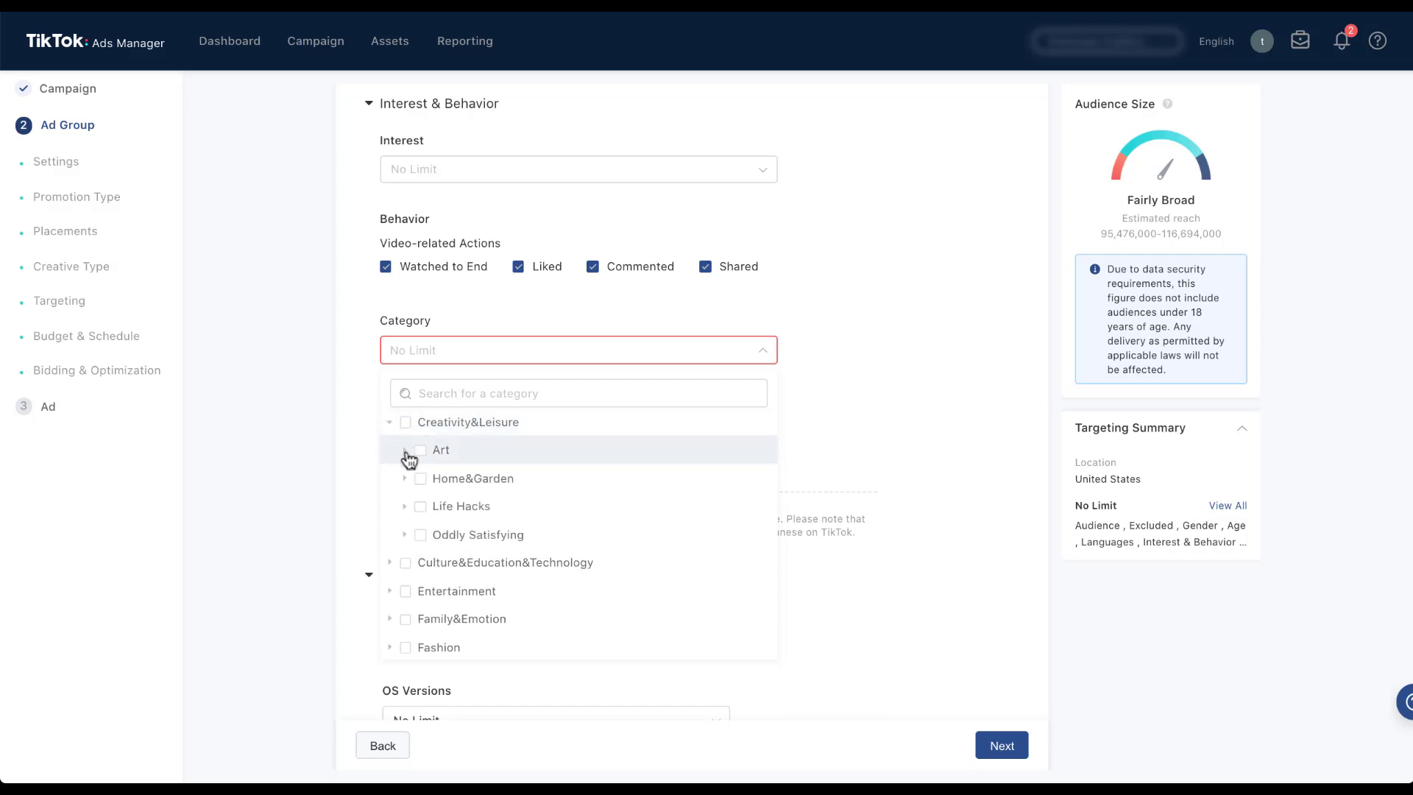
click(405, 451)
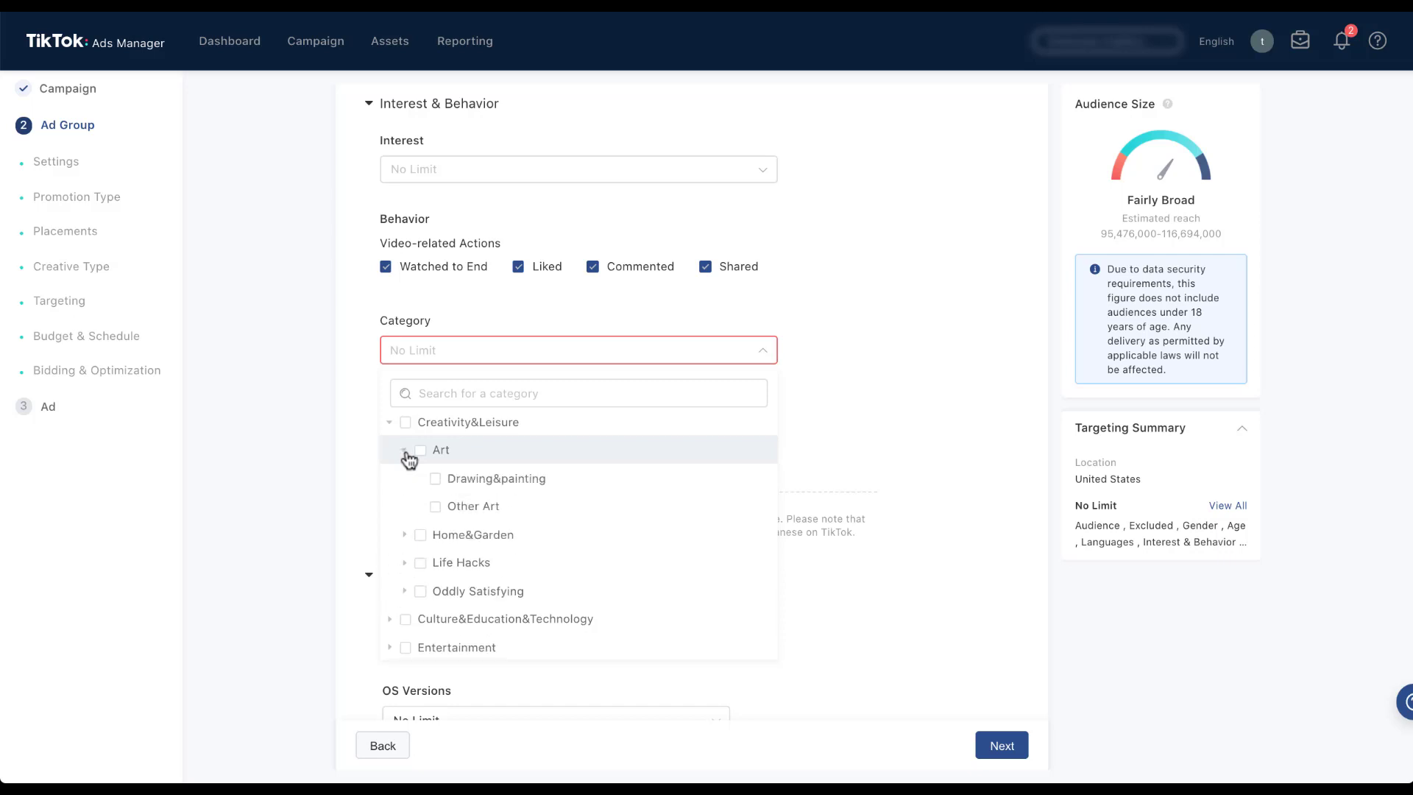
click(435, 480)
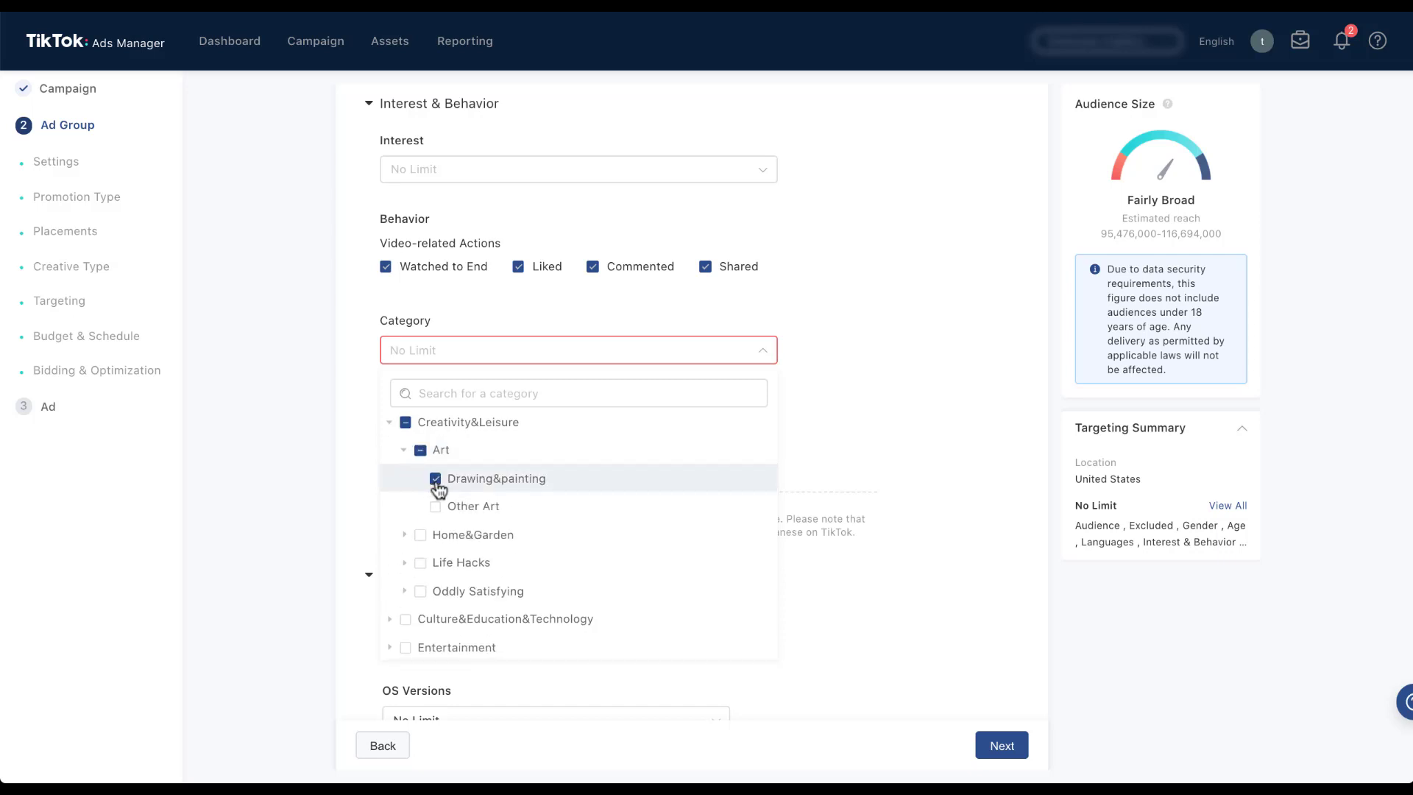
click(305, 406)
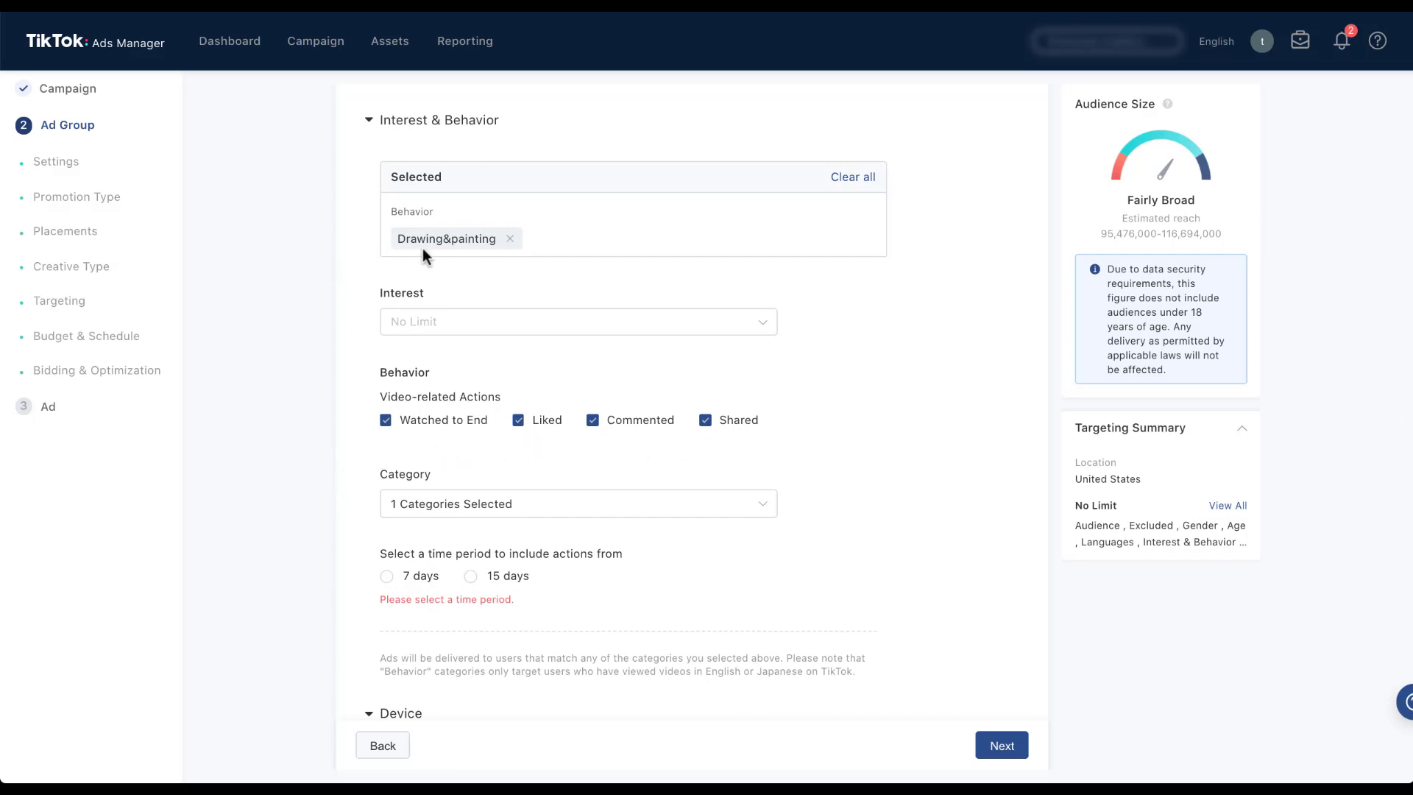
click(470, 577)
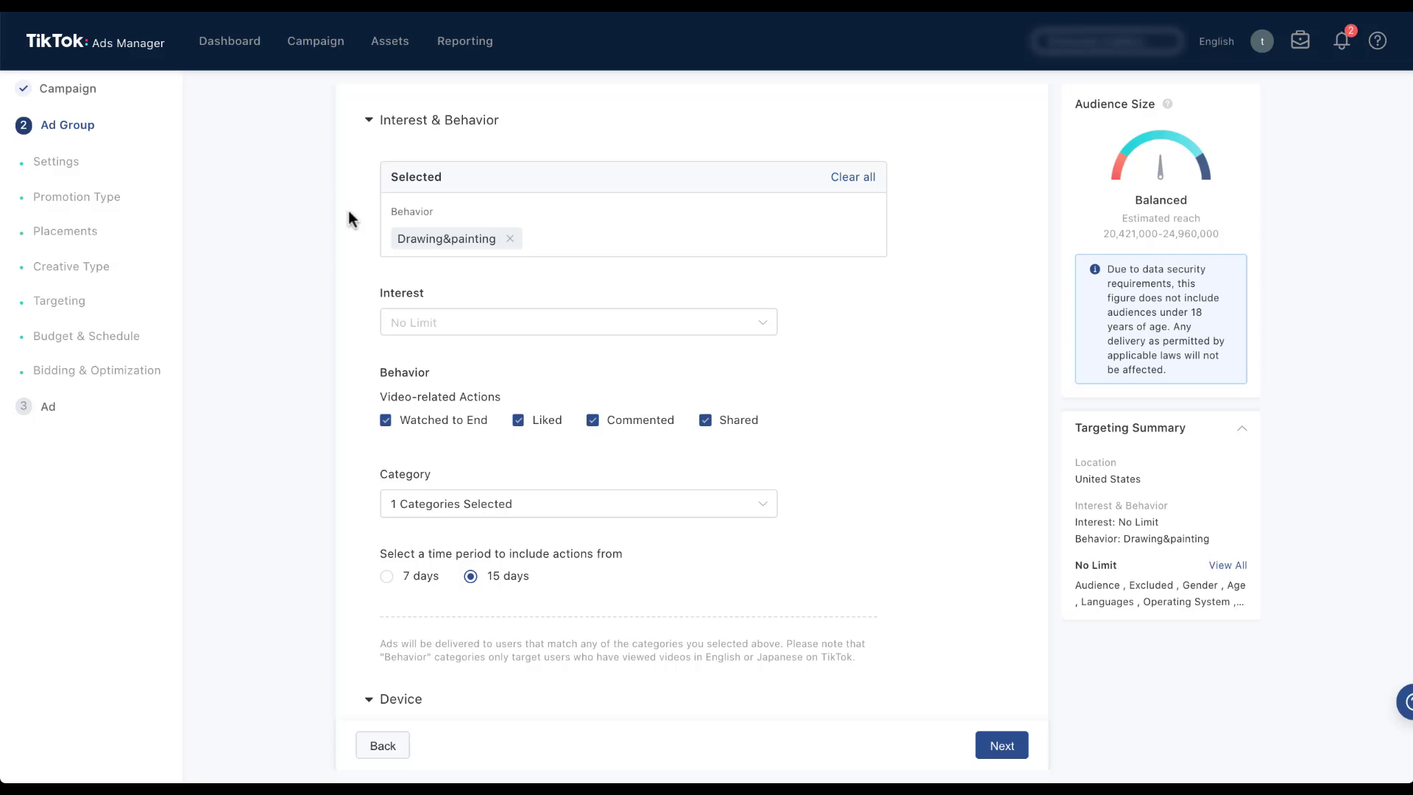
Step: Try adding the Backpacks interest alongside the behavior targeting, and clear all interest and behavior selections
click(763, 323)
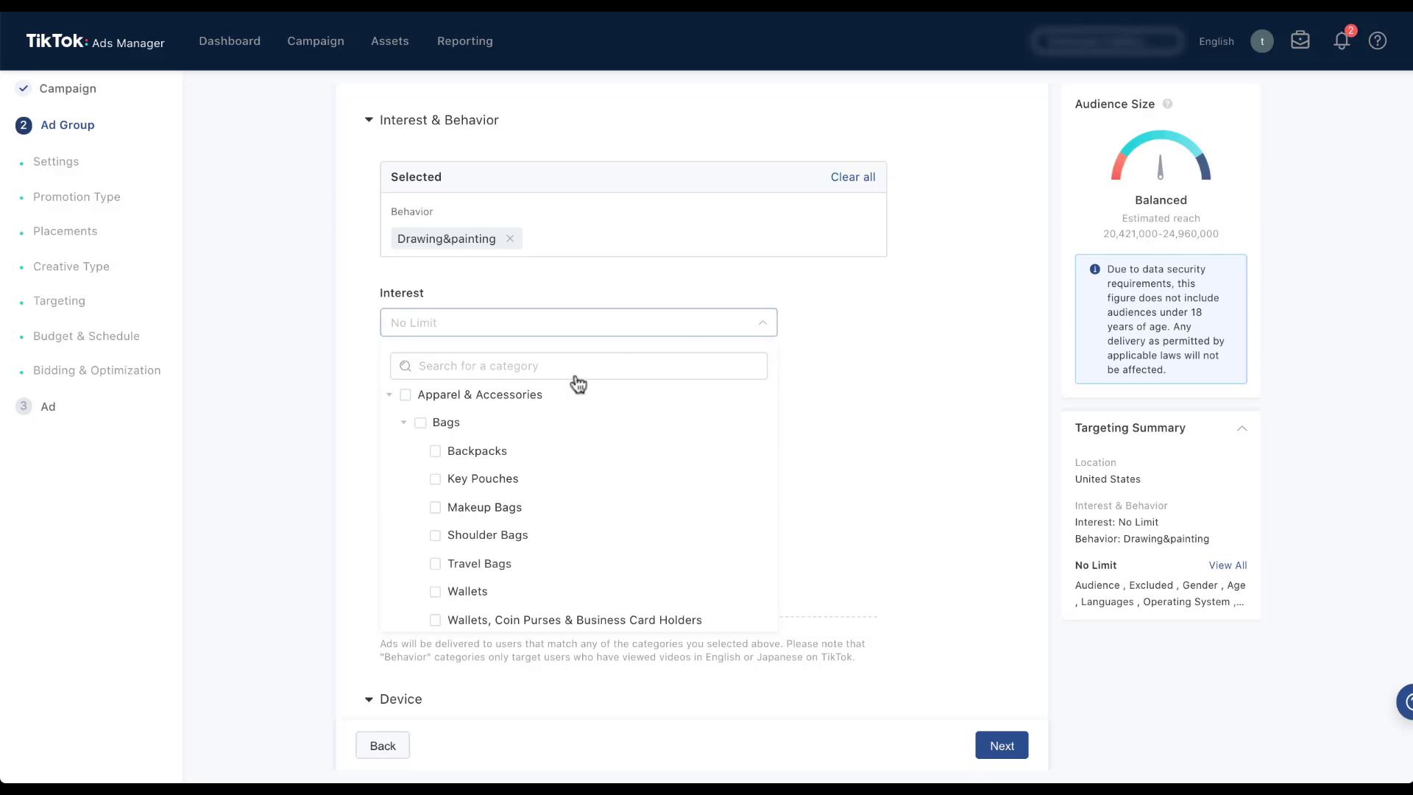
click(435, 451)
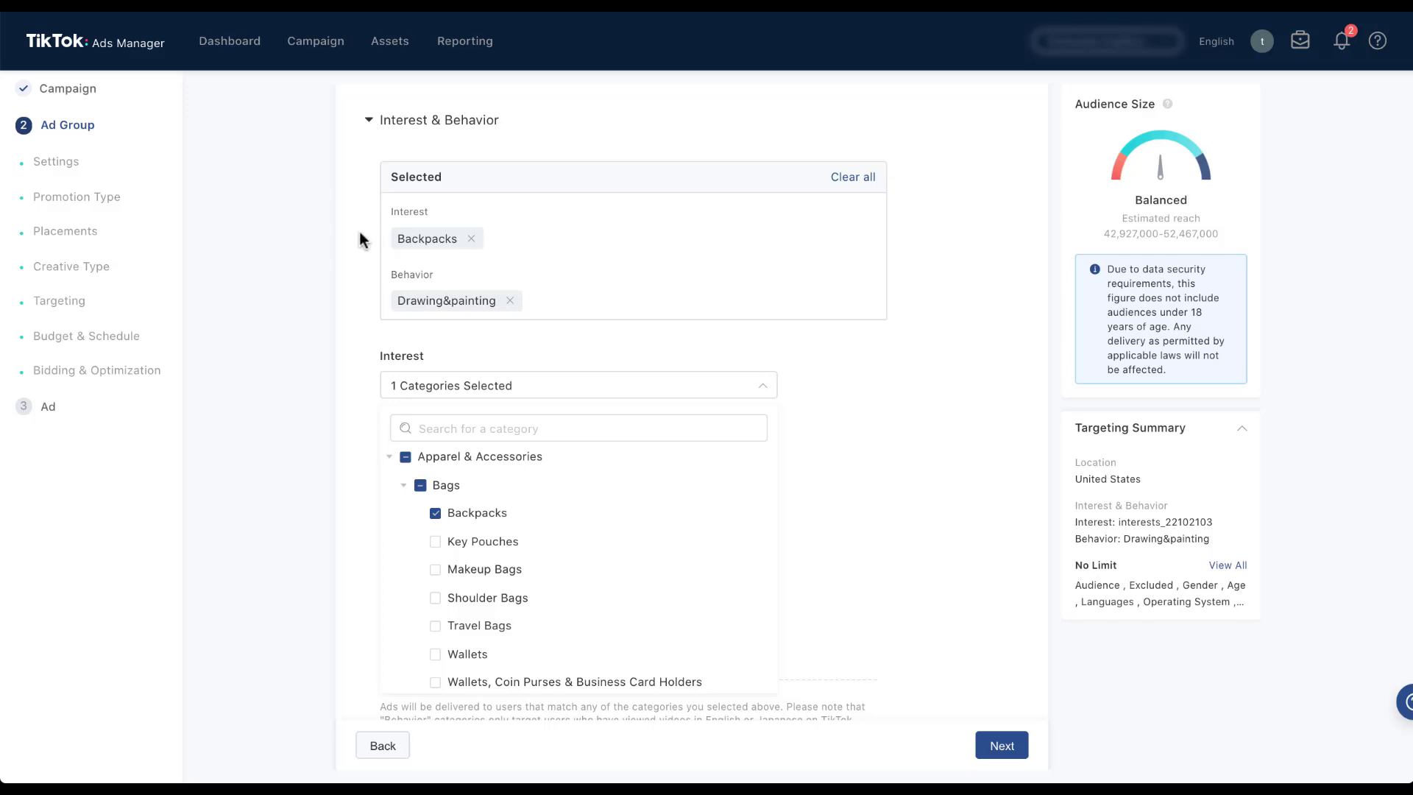
click(471, 239)
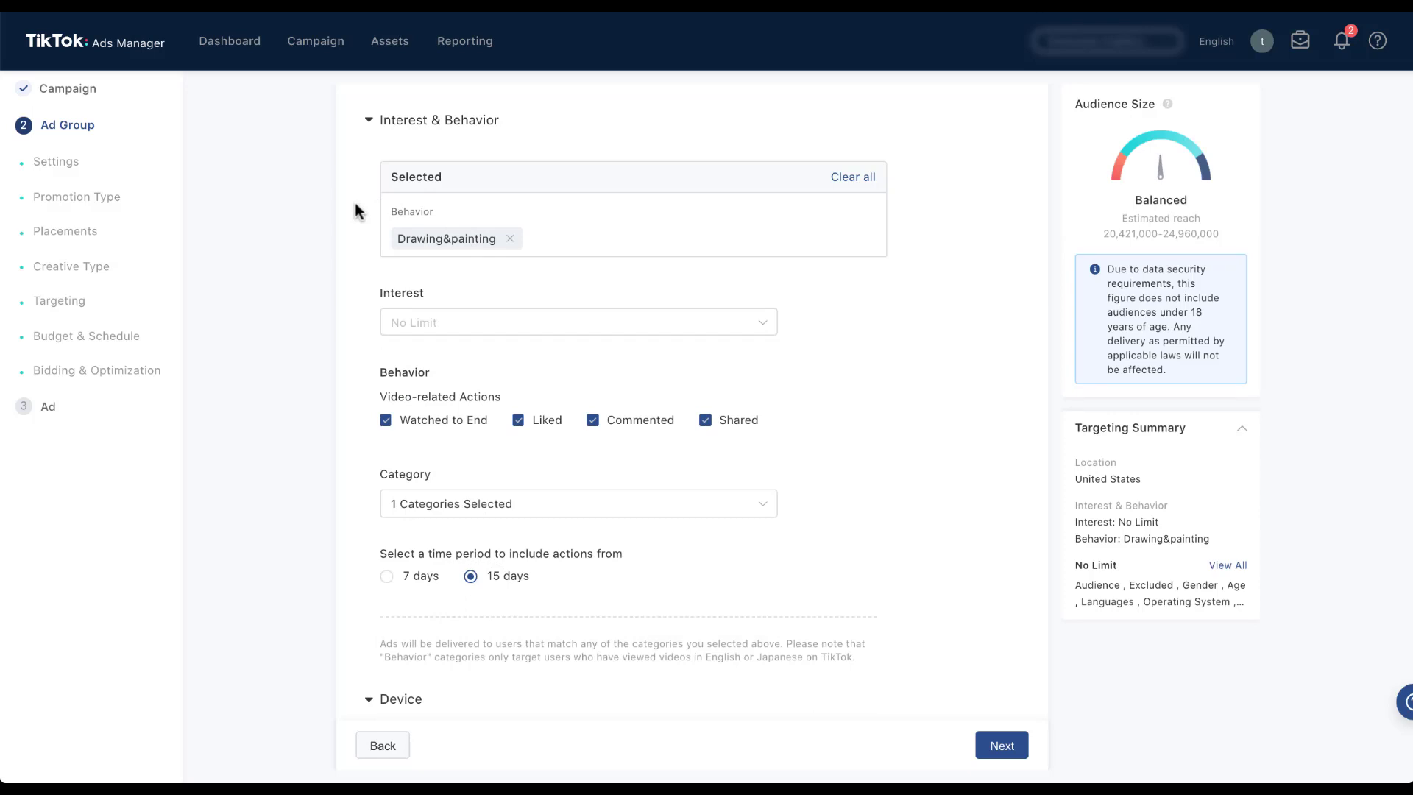
click(833, 179)
Step: Examine the device targeting options and the selectable Android and iOS entries for OS versions
scroll(343, 173, down, 2)
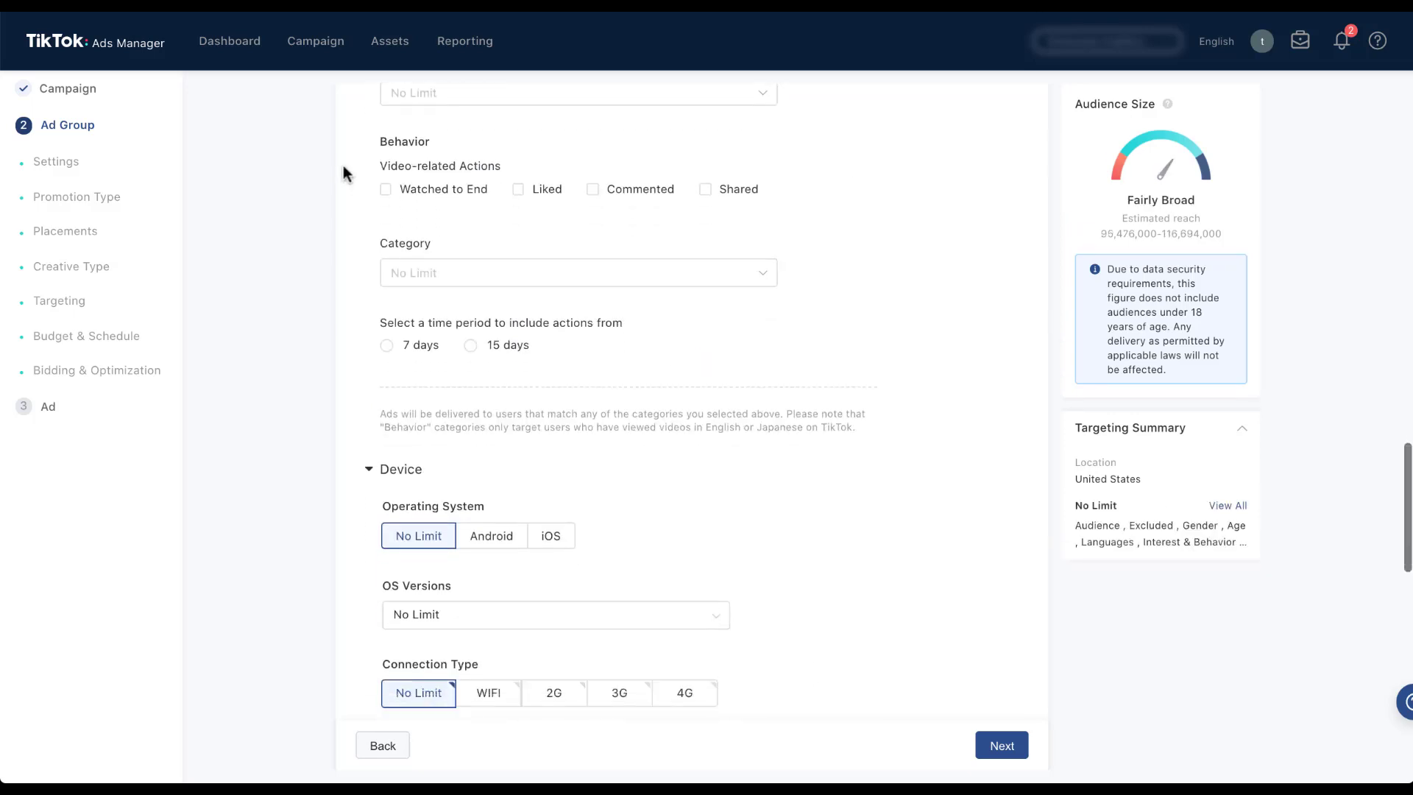
scroll(343, 173, down, 5)
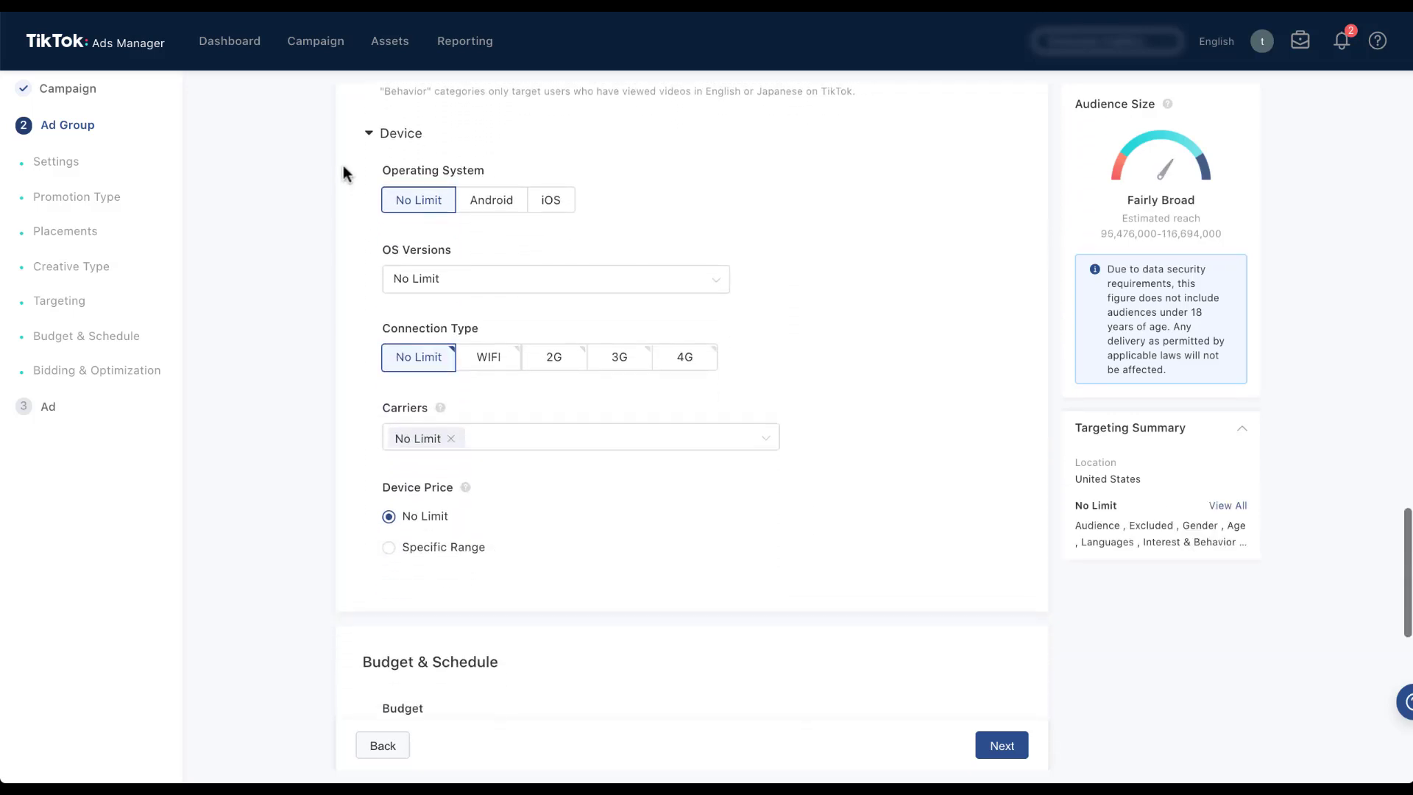
scroll(343, 171, down, 1)
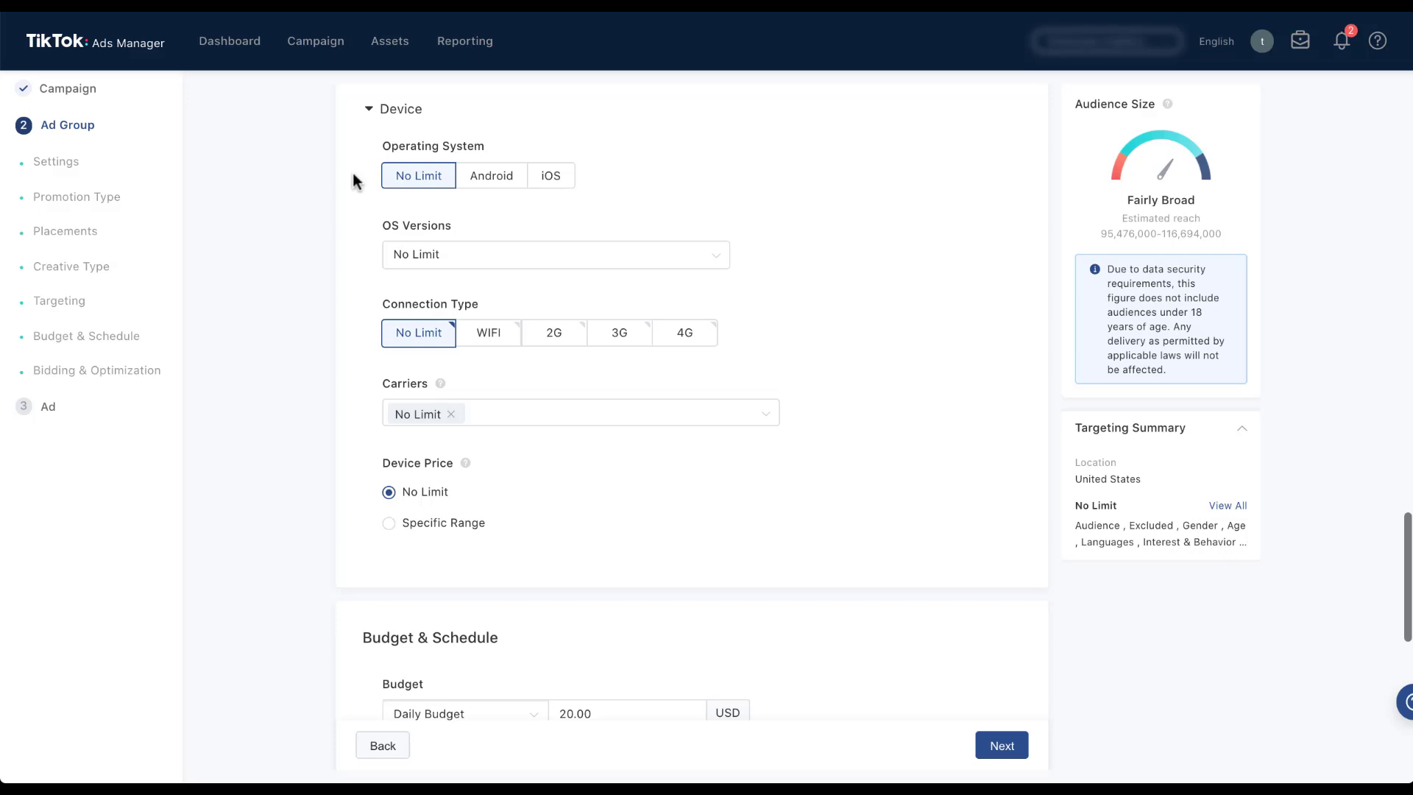
click(660, 257)
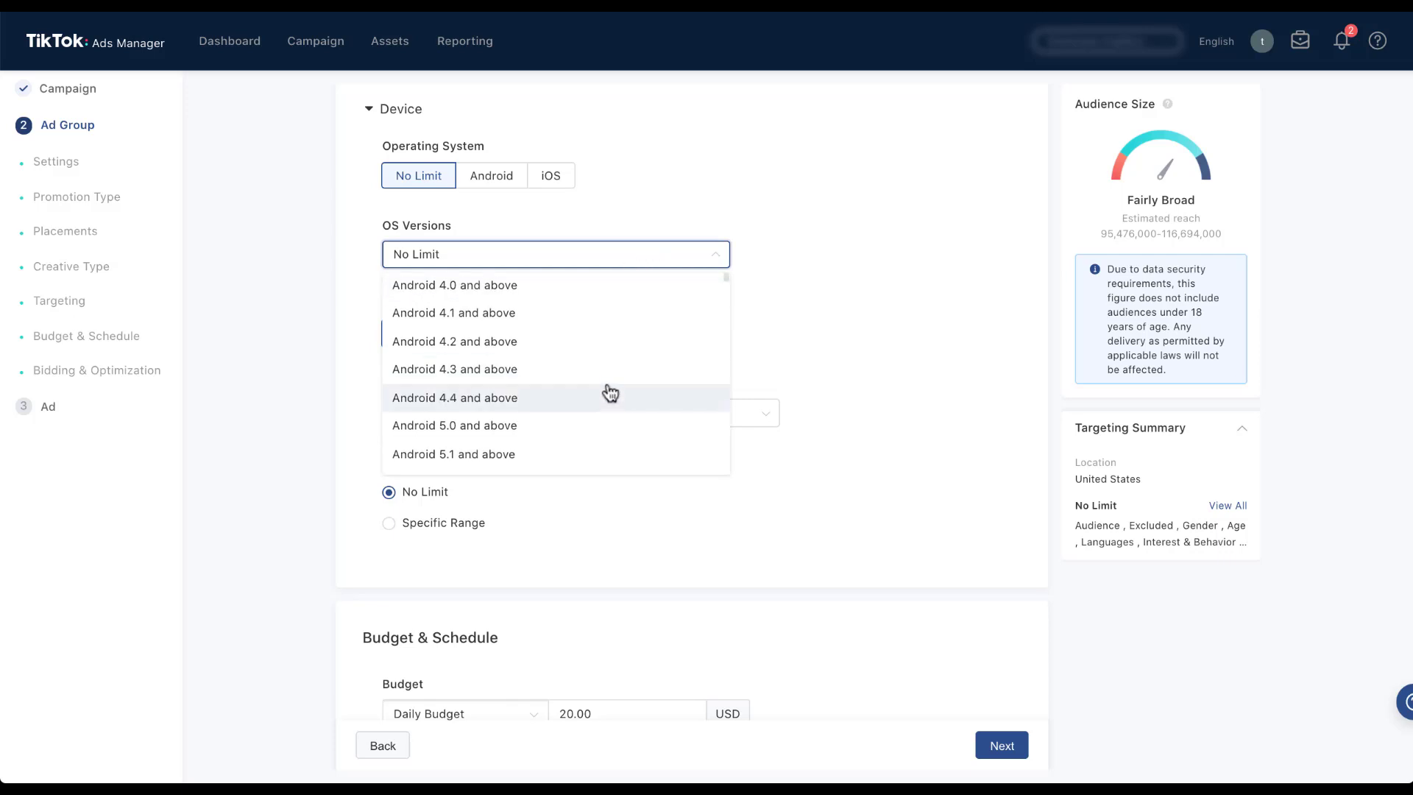
scroll(611, 390, down, 5)
scroll(613, 376, down, 3)
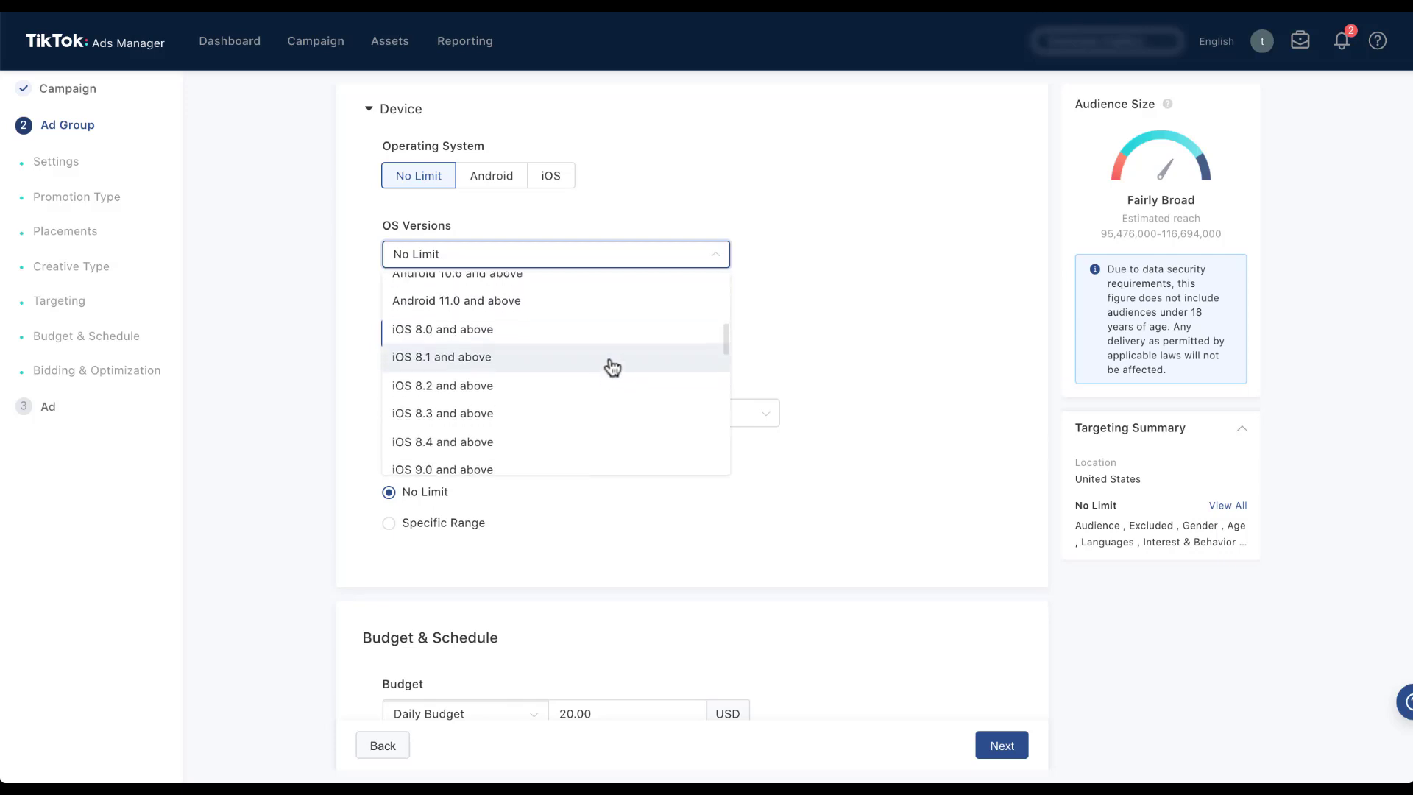
scroll(614, 383, down, 10)
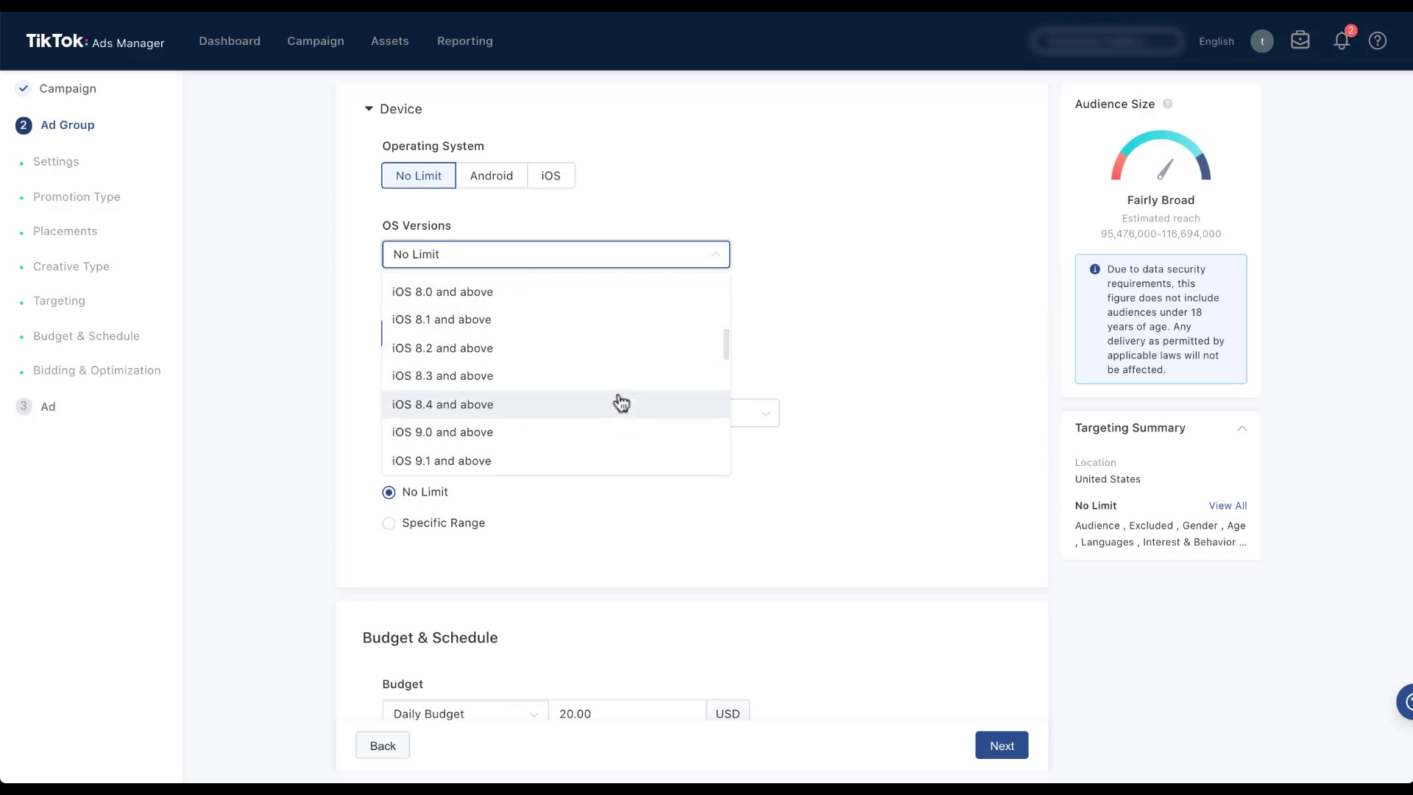
scroll(620, 403, down, 1)
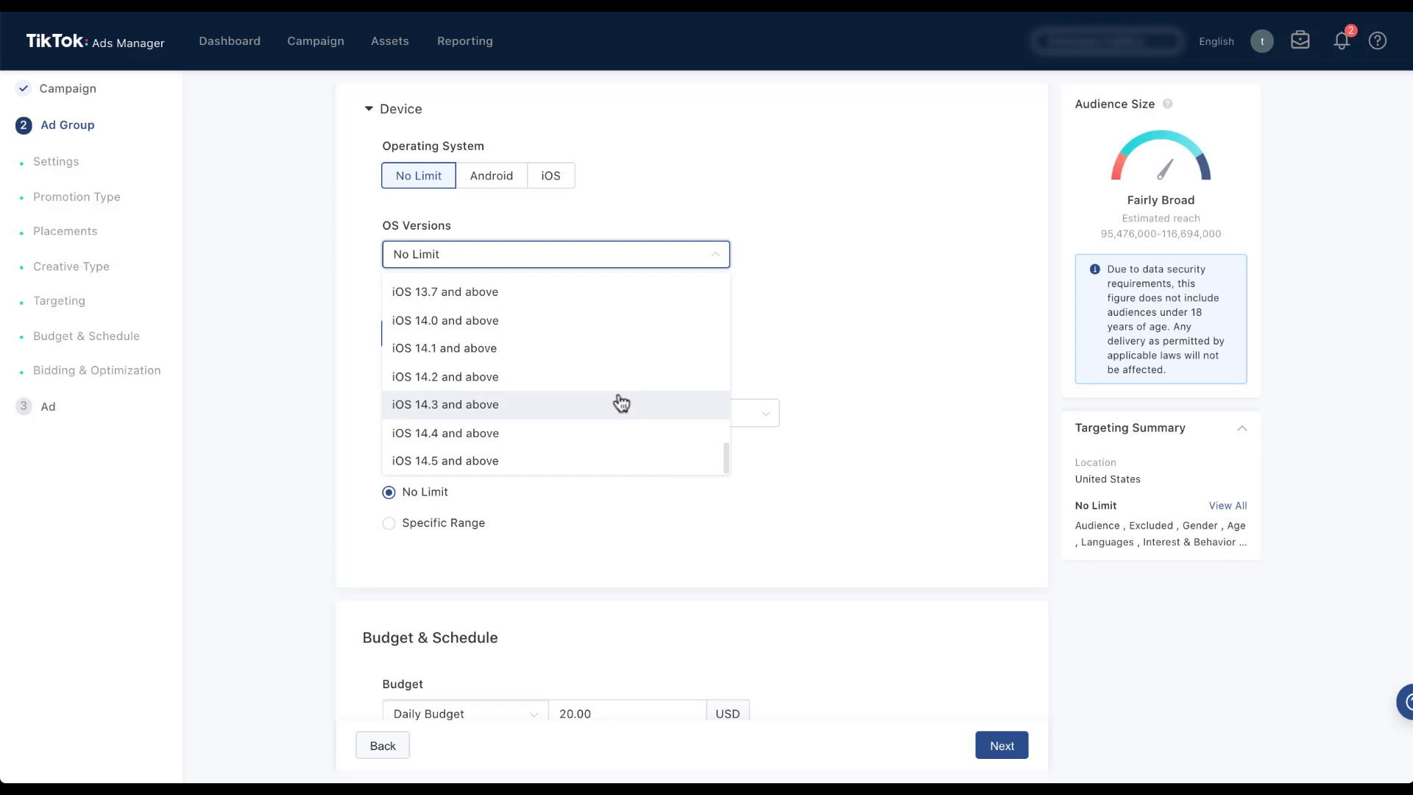
click(347, 200)
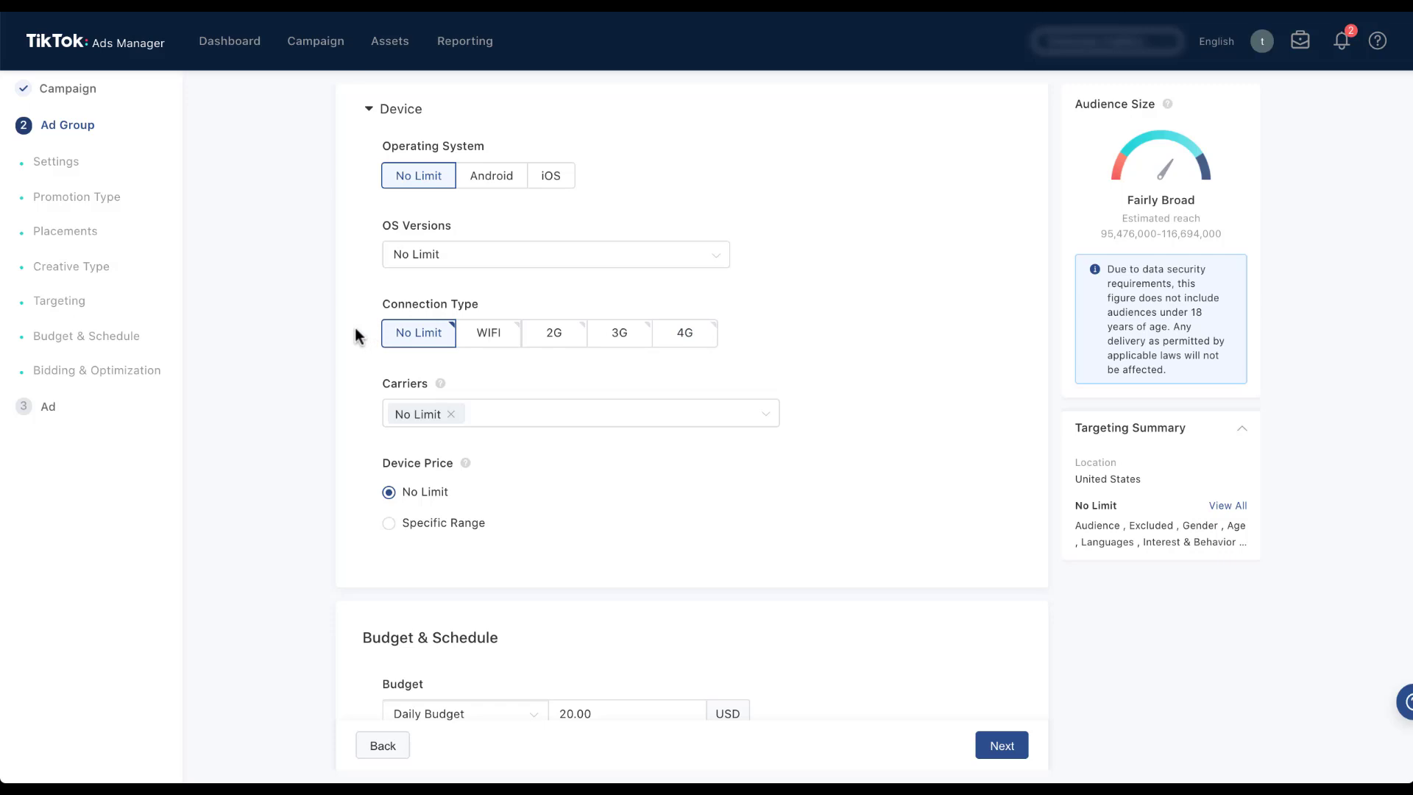
Step: Try limiting the connection type to WIFI and 4G, and reset it to No Limit
click(502, 350)
click(681, 341)
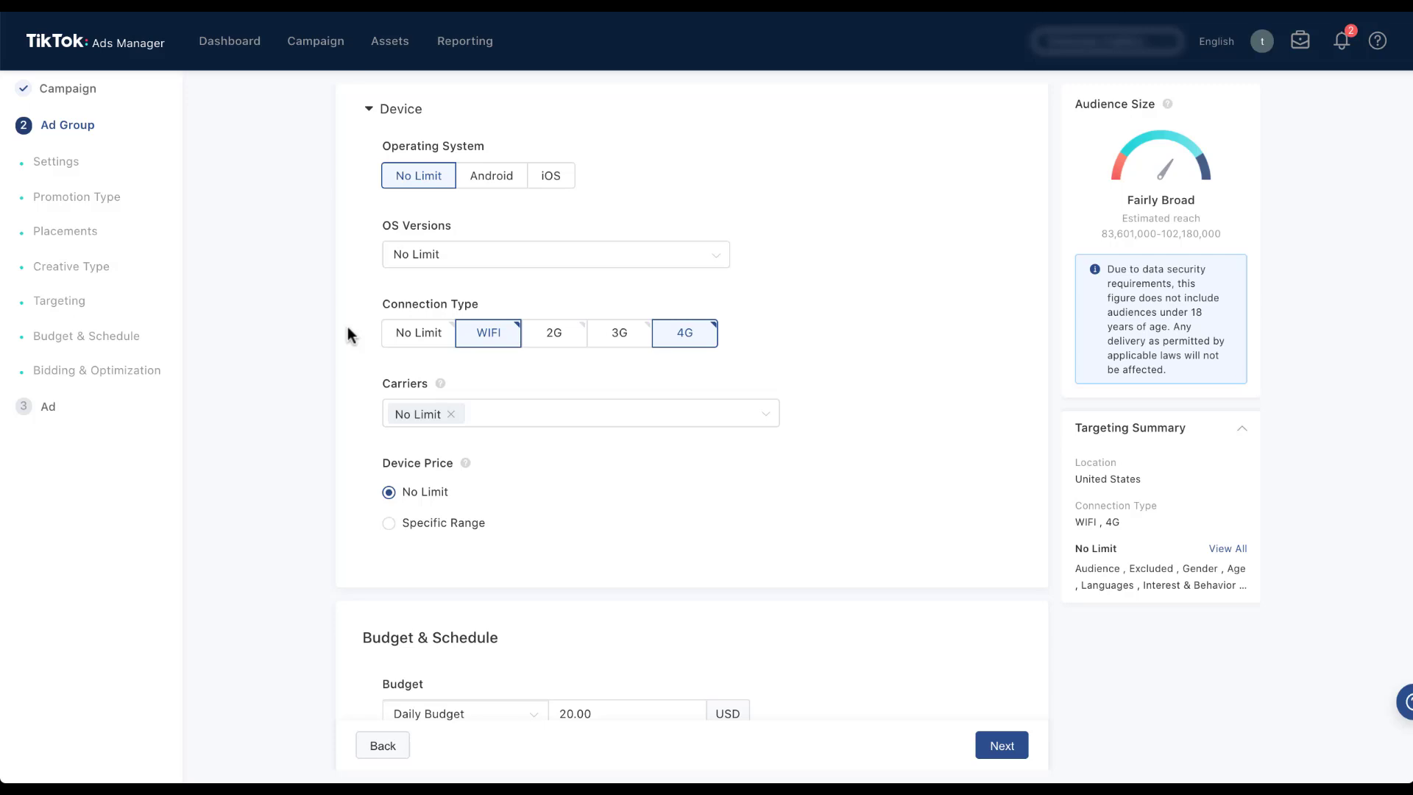
click(413, 335)
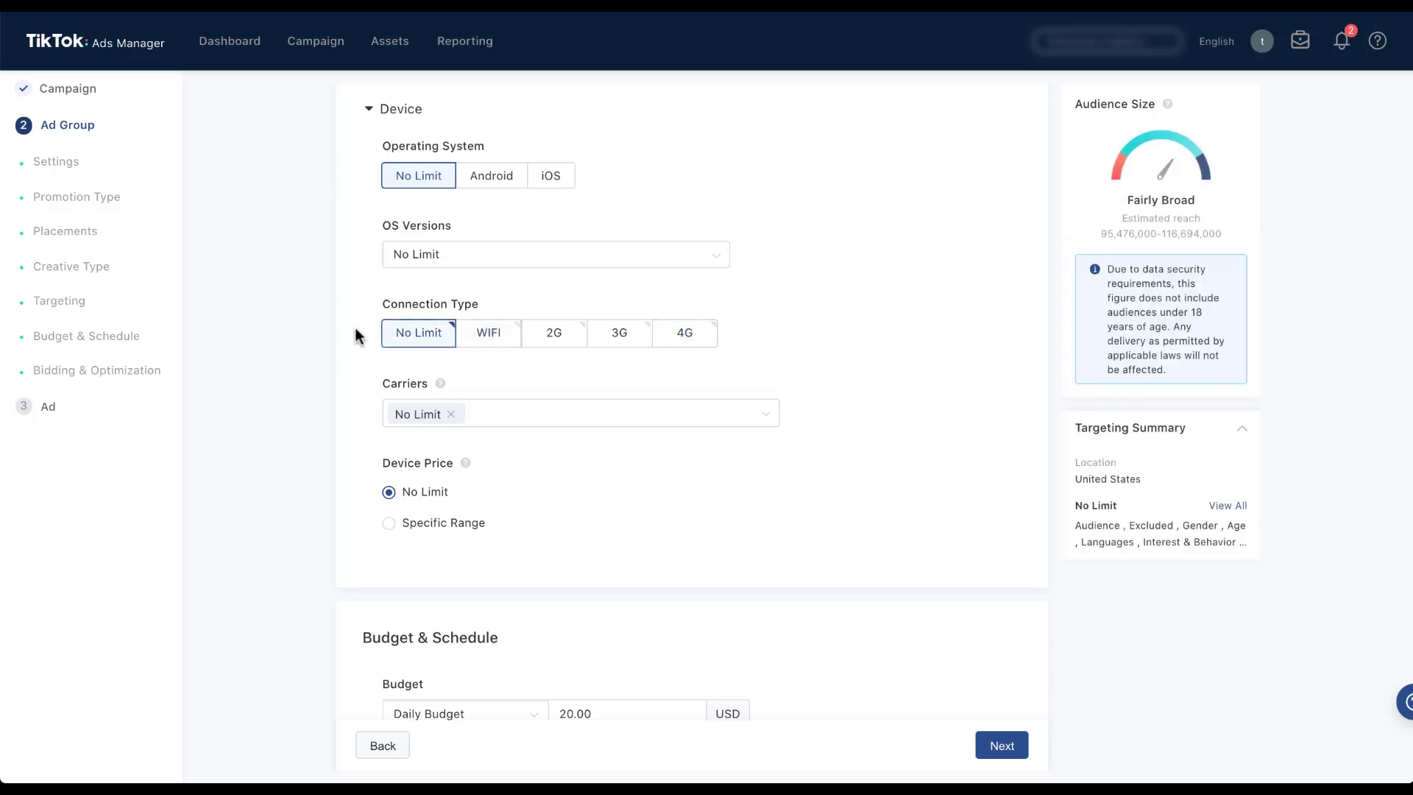
Step: Limit the targeted carriers to US: AT&T and US: Sprint
click(539, 420)
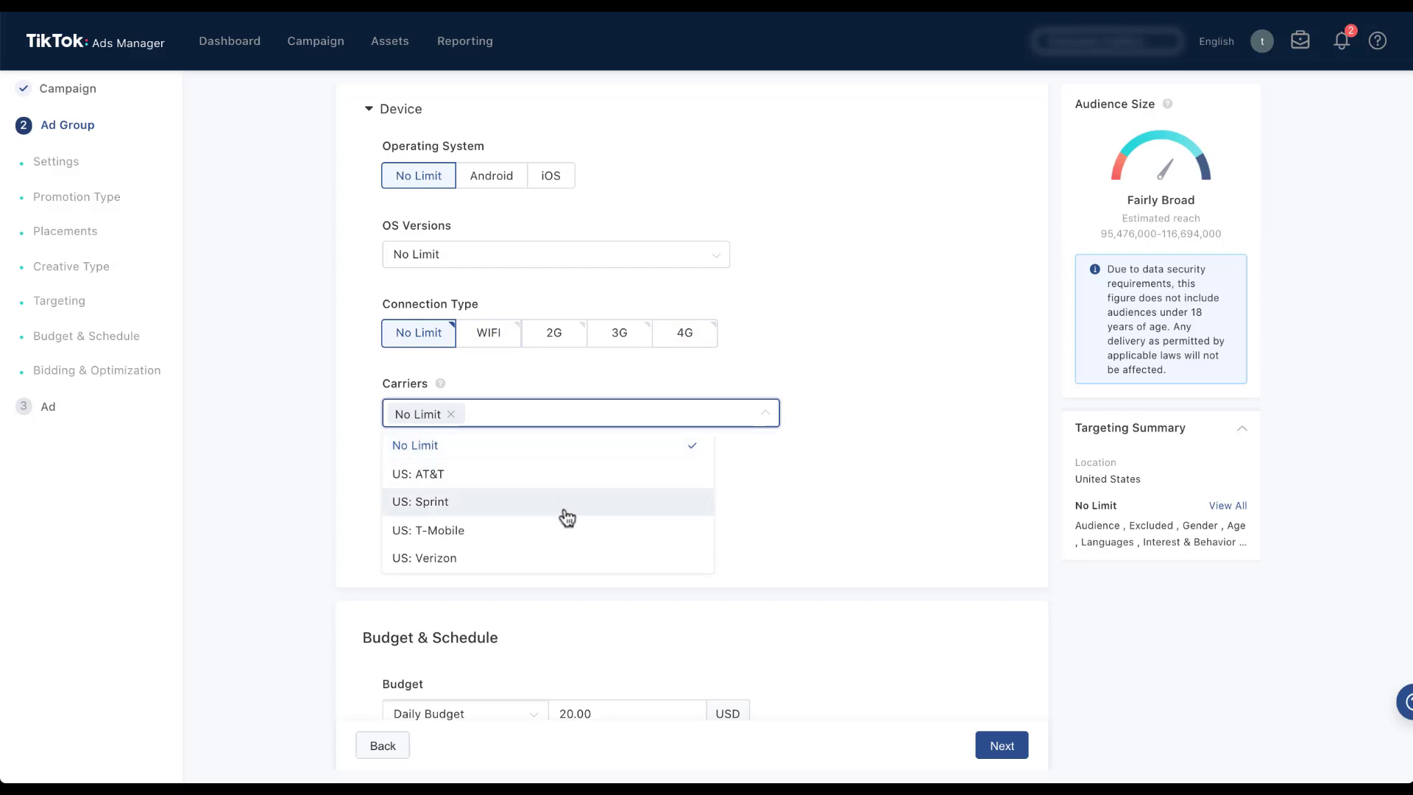
scroll(567, 513, down, 1)
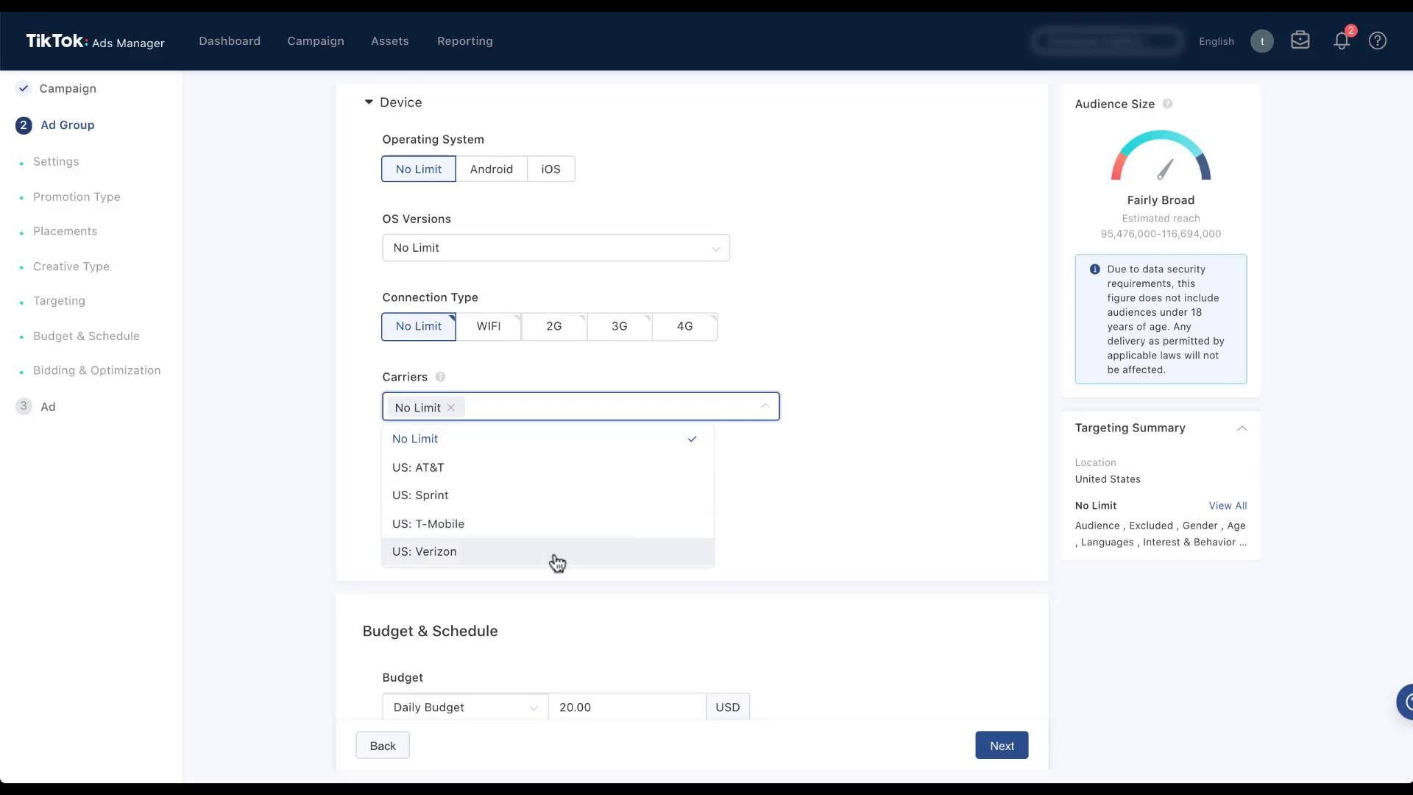
click(543, 481)
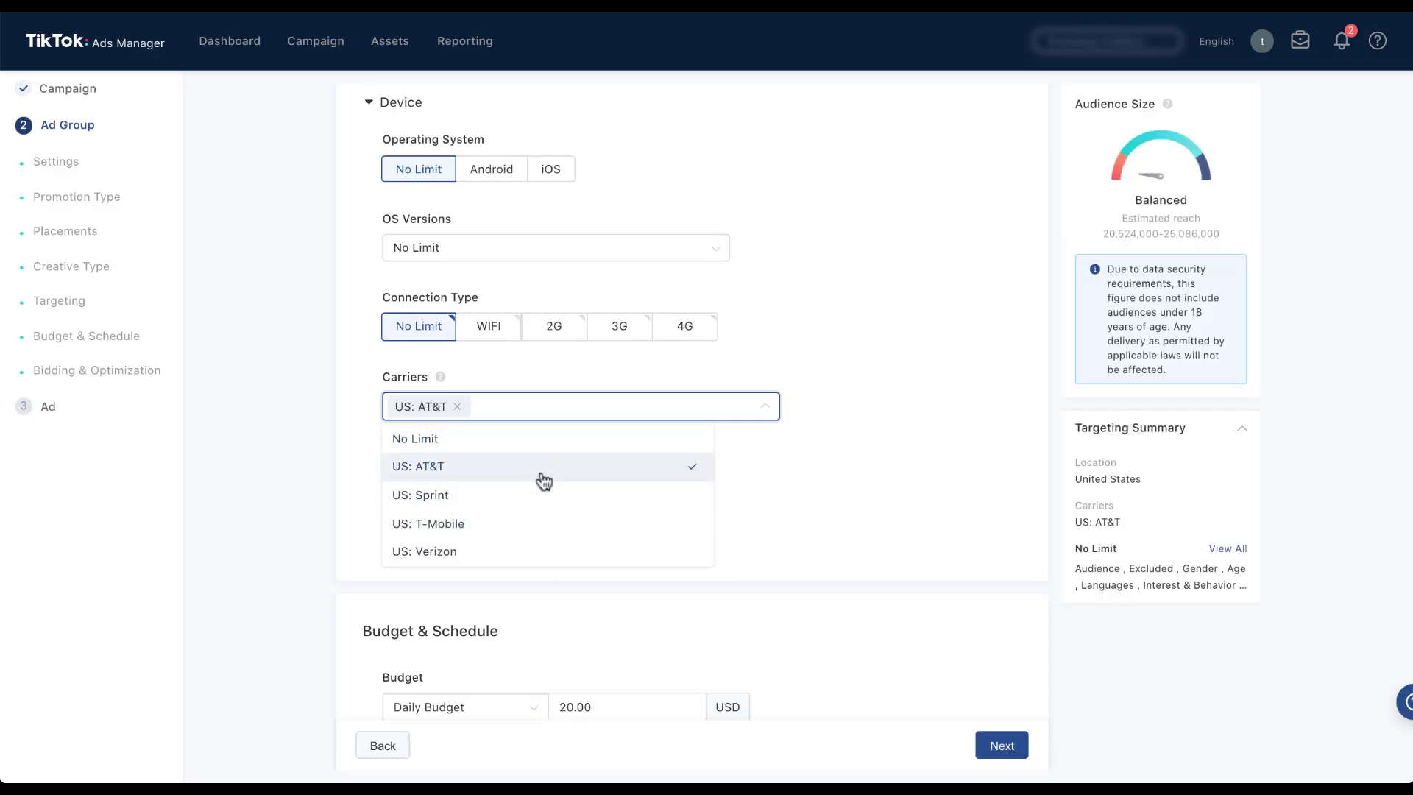
click(538, 498)
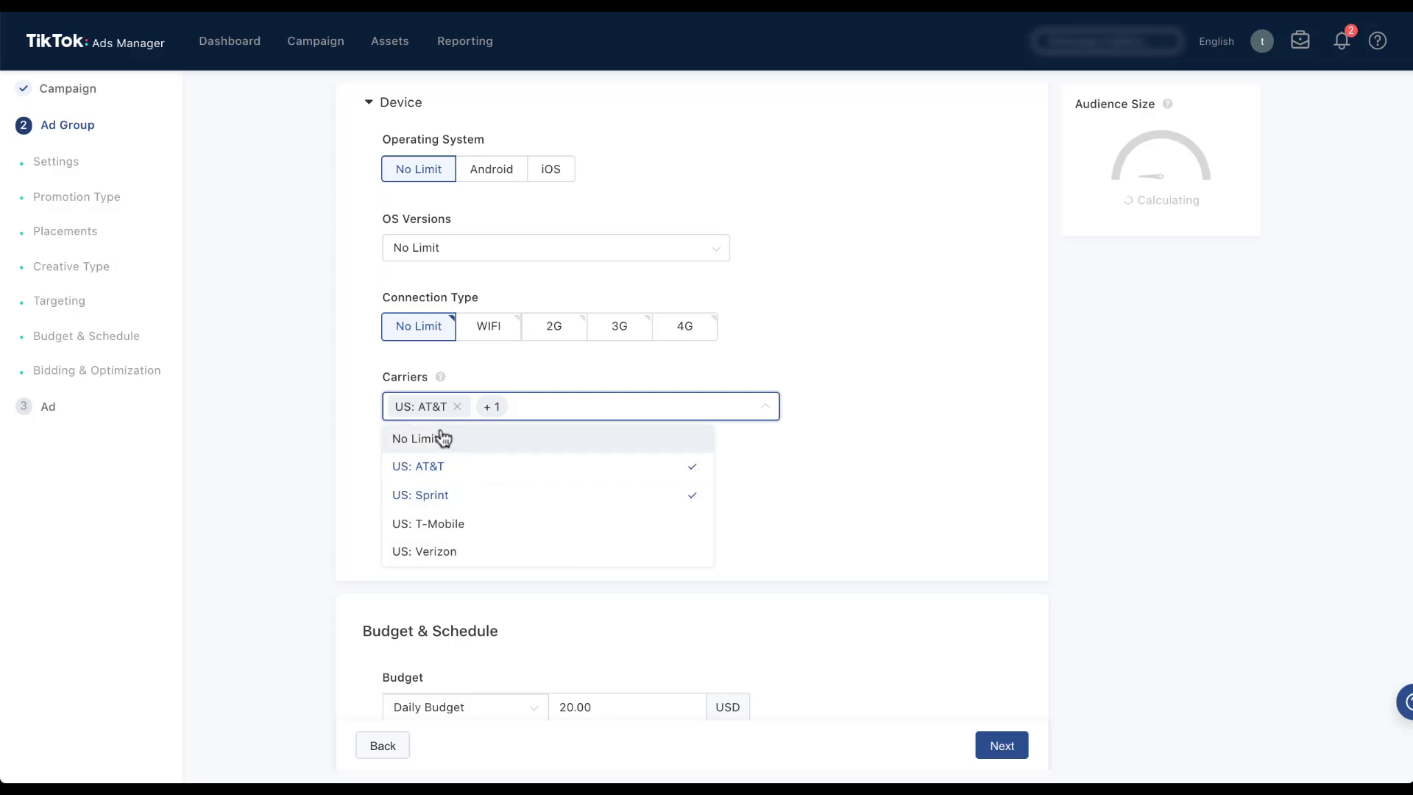
click(356, 414)
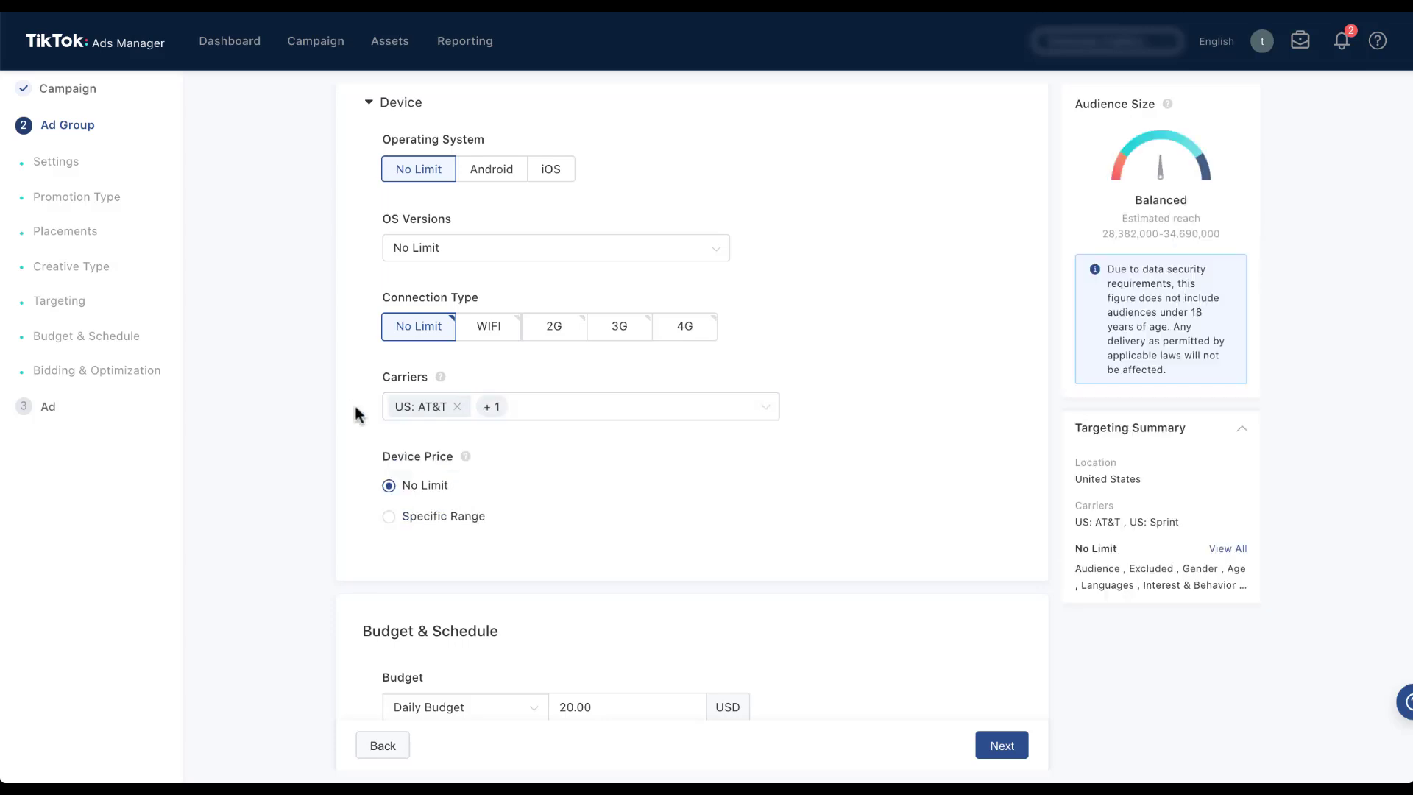
Step: Remove both selected carriers from the carrier targeting
click(457, 407)
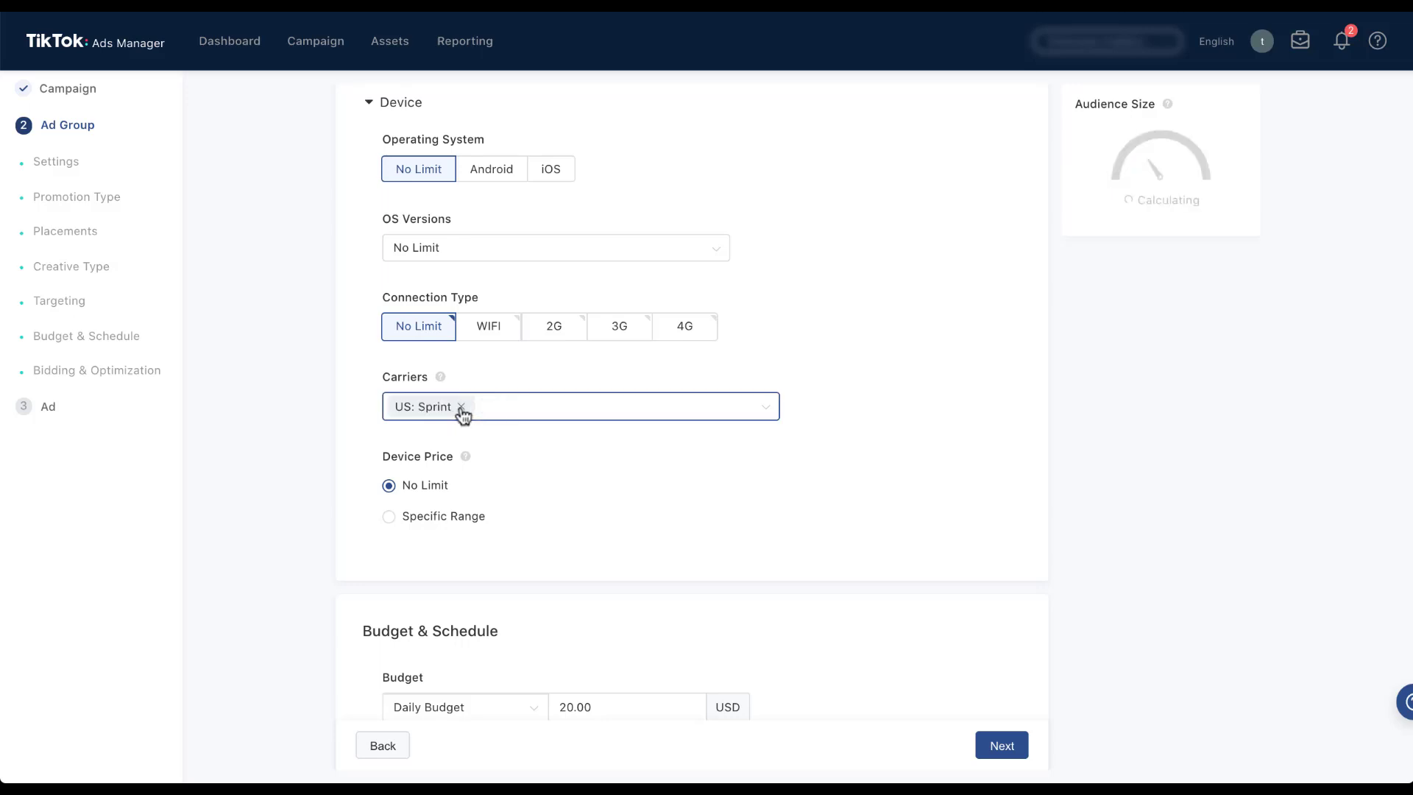
click(461, 407)
click(363, 410)
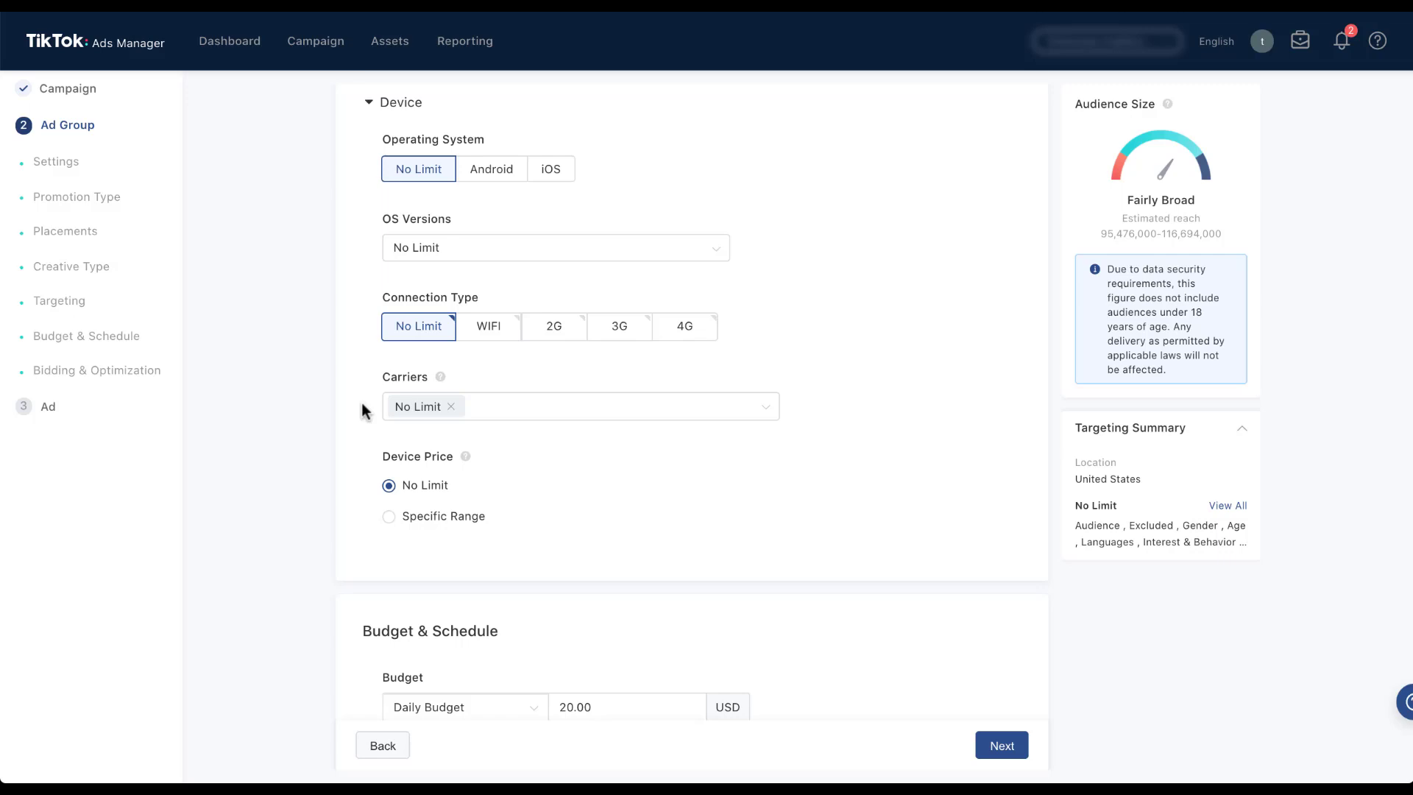
Step: Restrict the device price to a specific range of 0 to 800 USD
scroll(362, 409, down, 5)
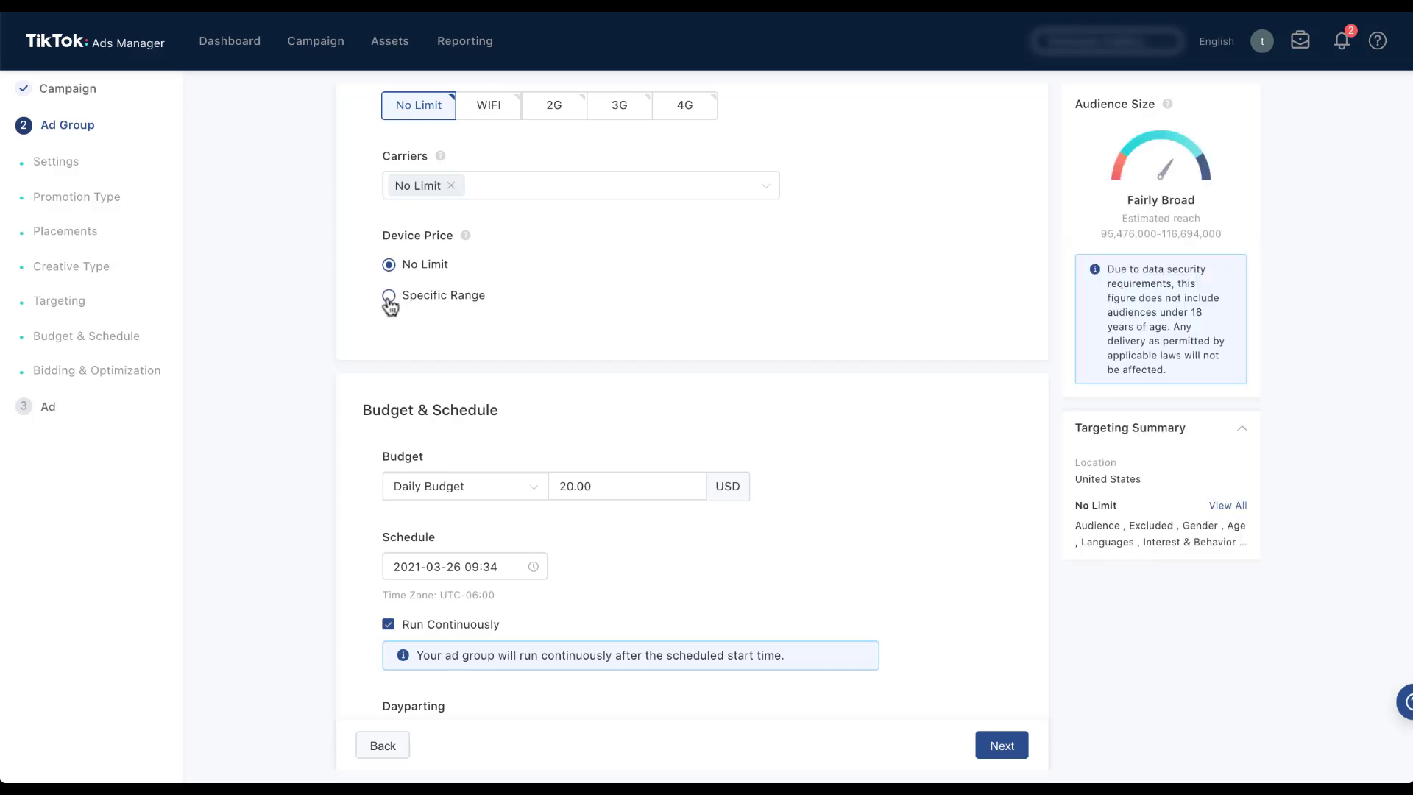
click(388, 297)
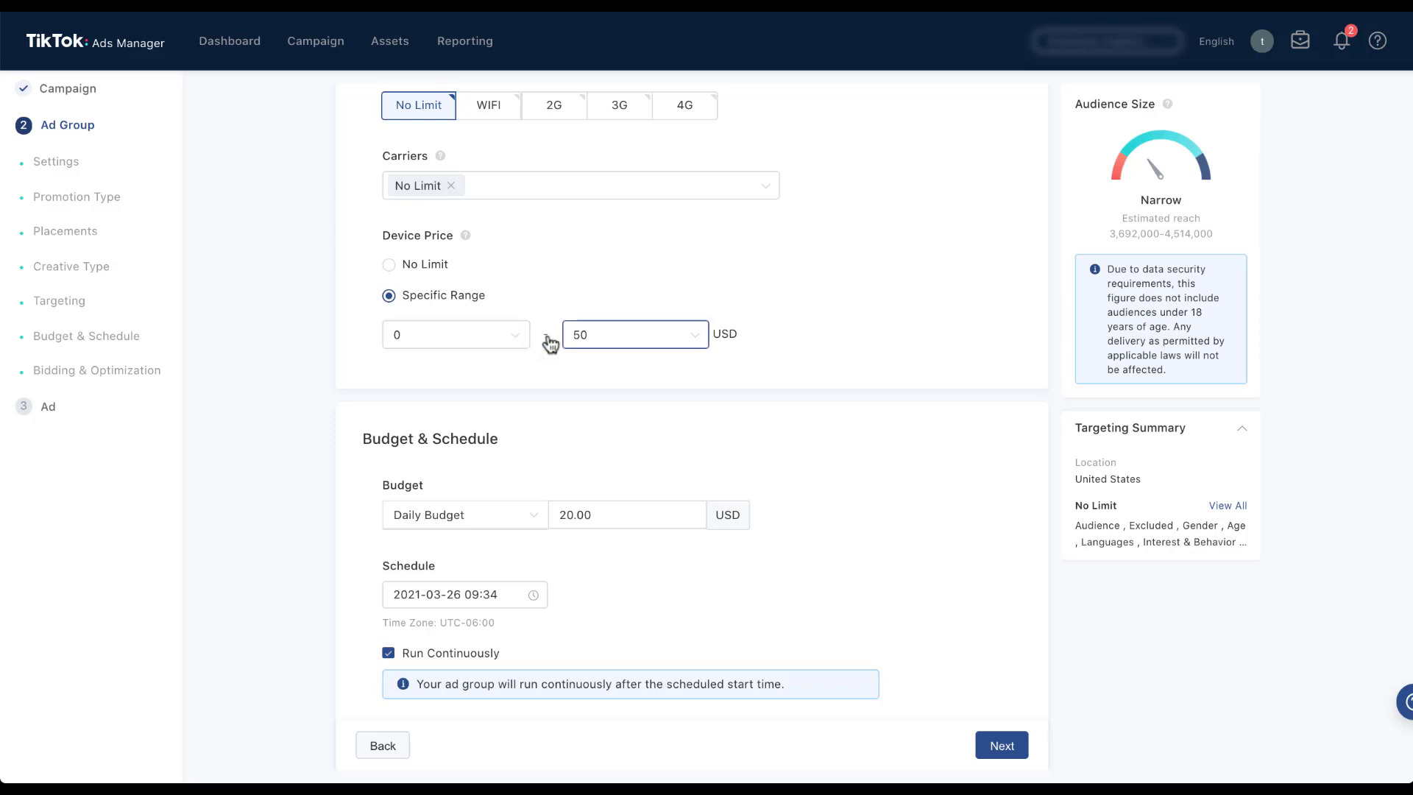
click(696, 342)
scroll(701, 425, down, 5)
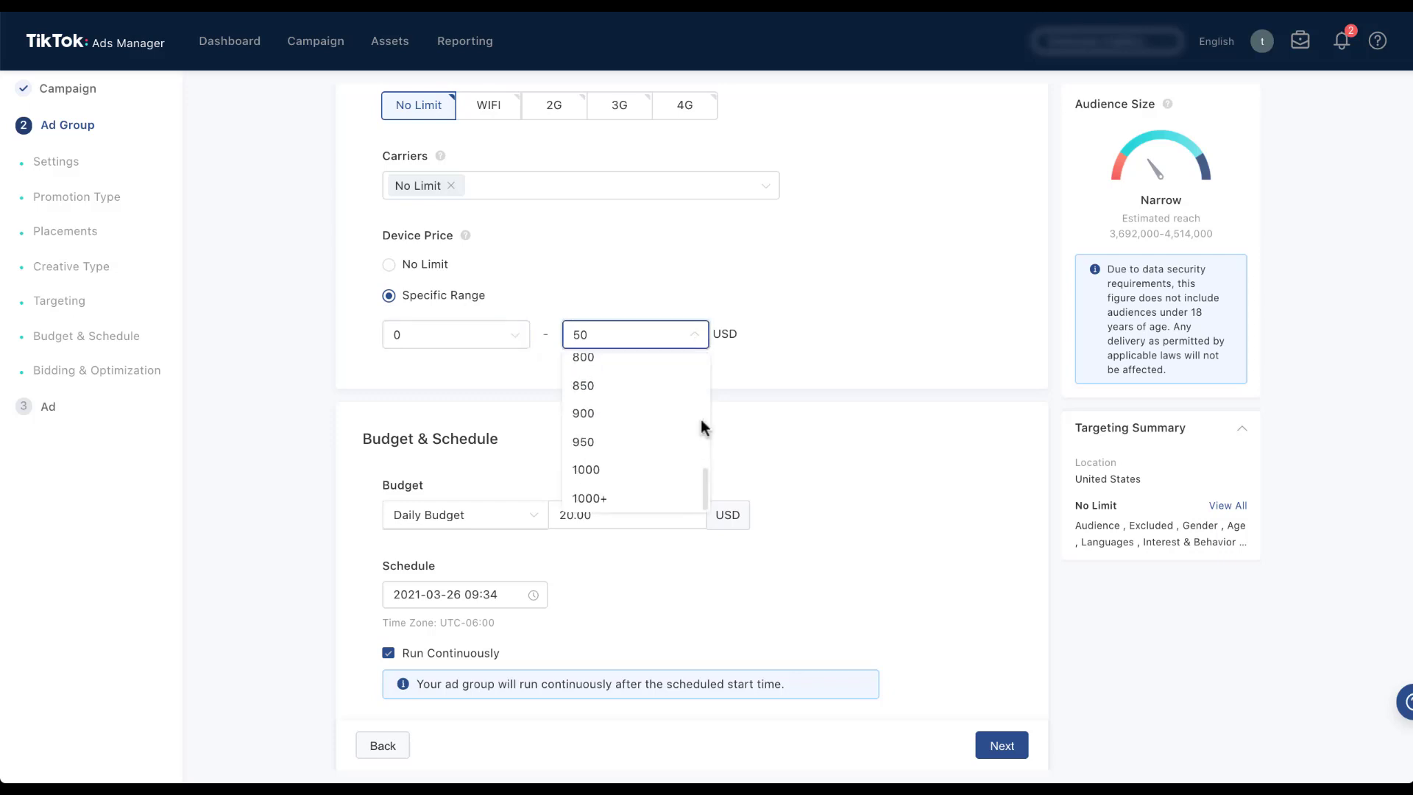
scroll(674, 422, up, 6)
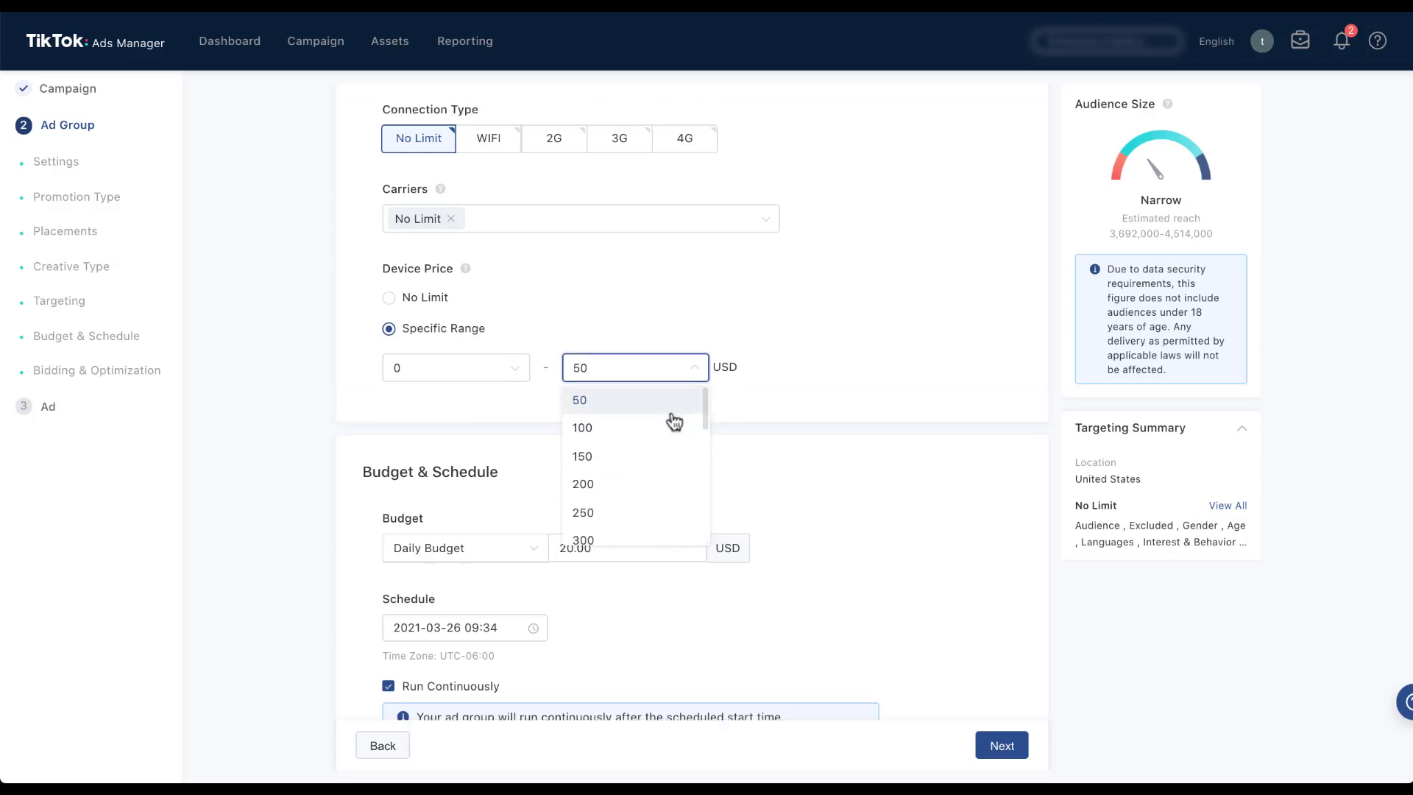
scroll(685, 474, down, 4)
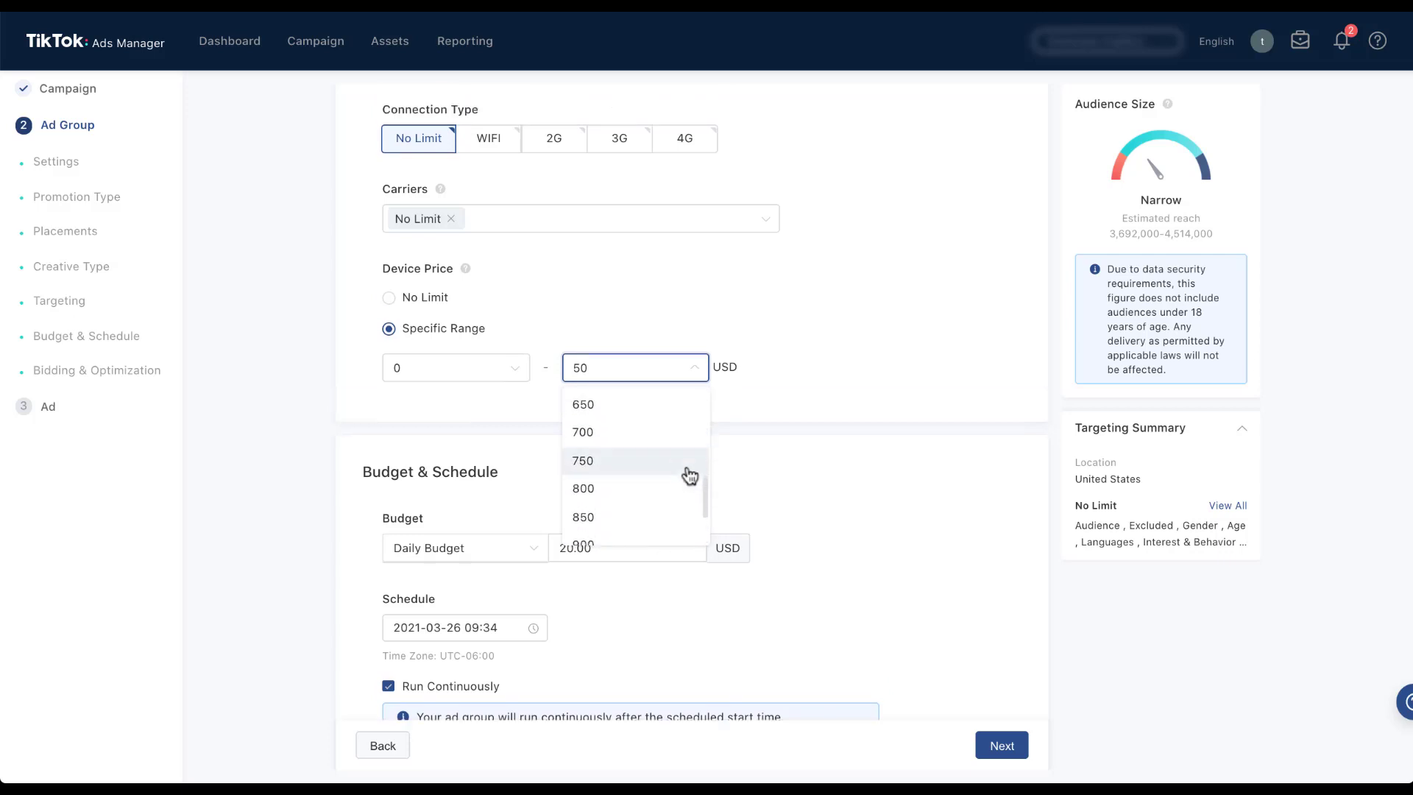
scroll(688, 474, down, 2)
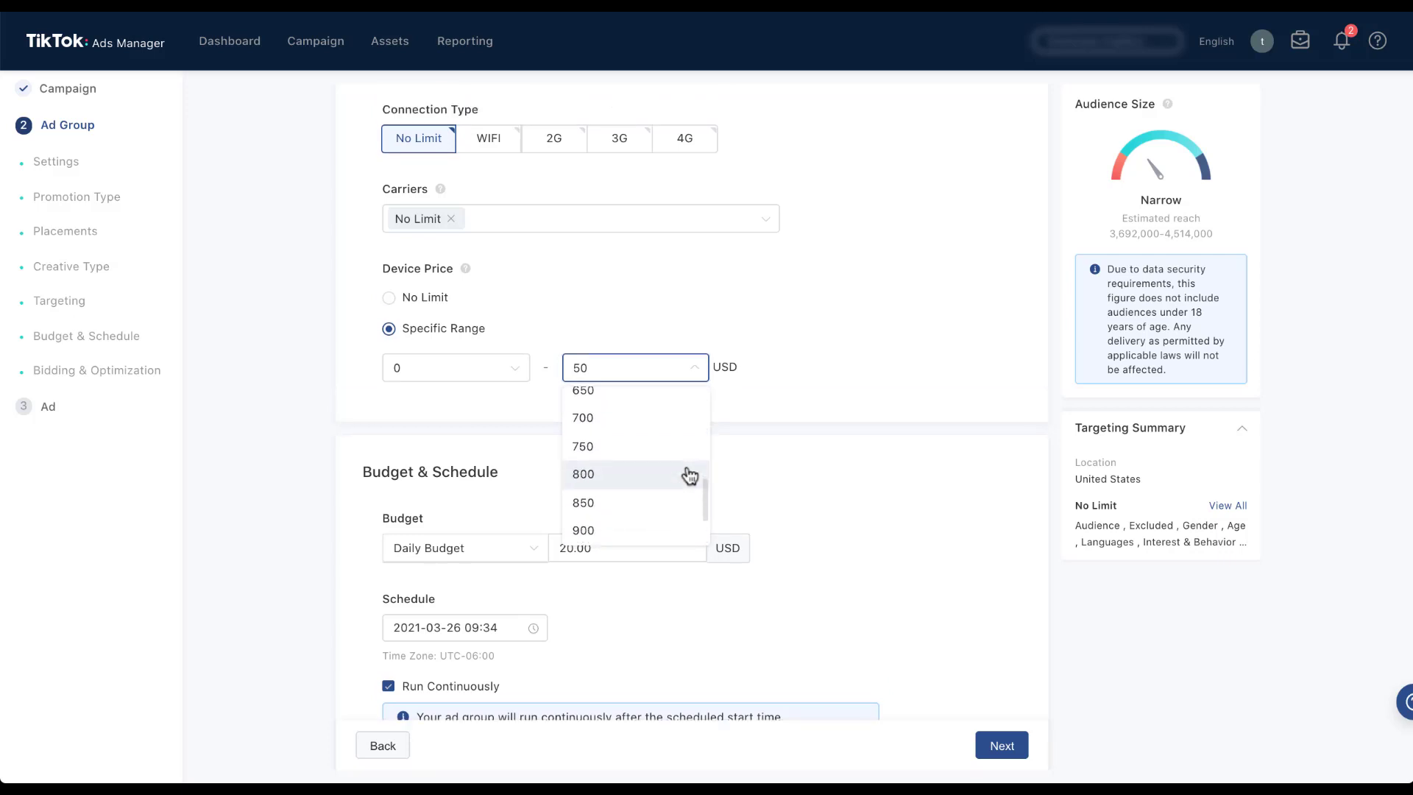
click(687, 473)
click(351, 363)
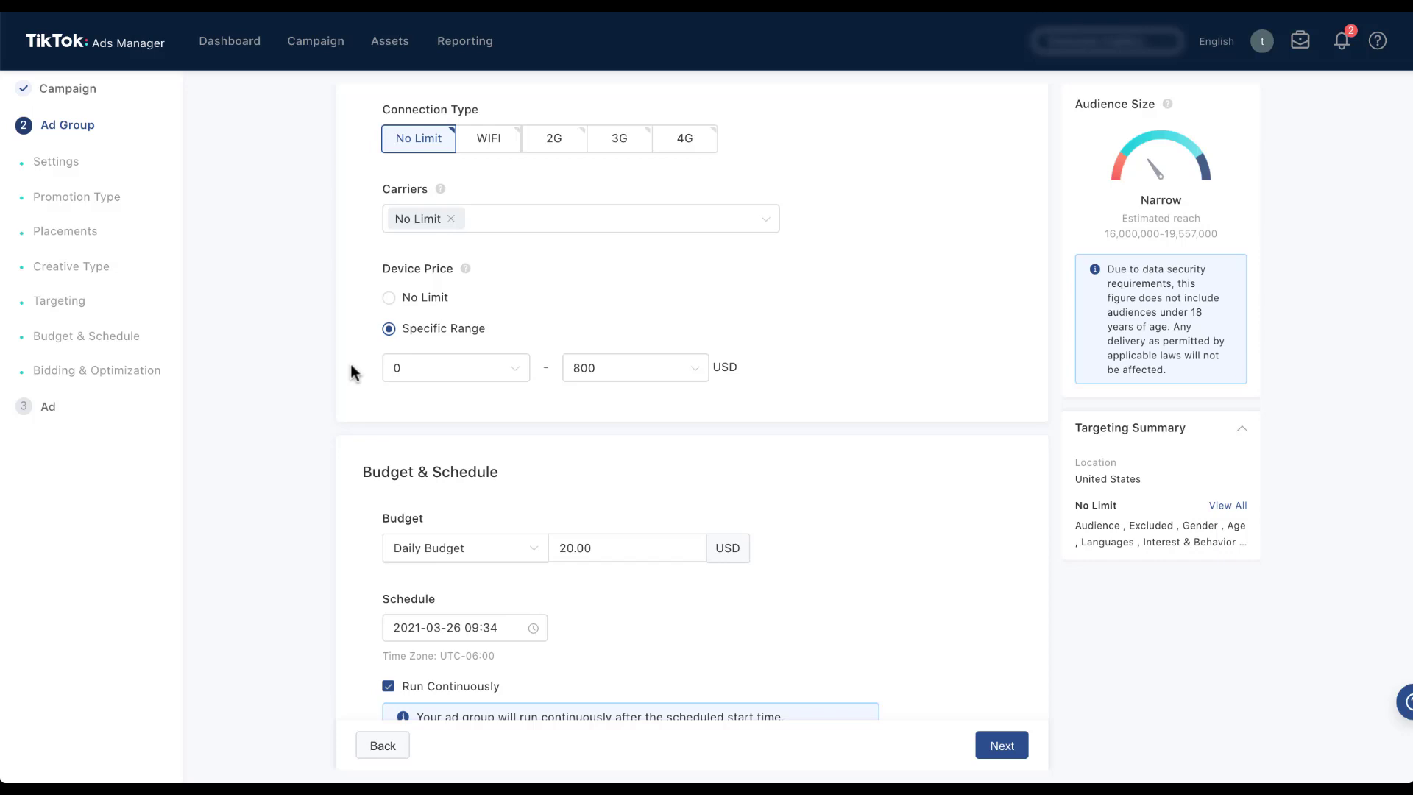
Step: Reset the device price targeting to No Limit
click(388, 297)
scroll(358, 289, up, 4)
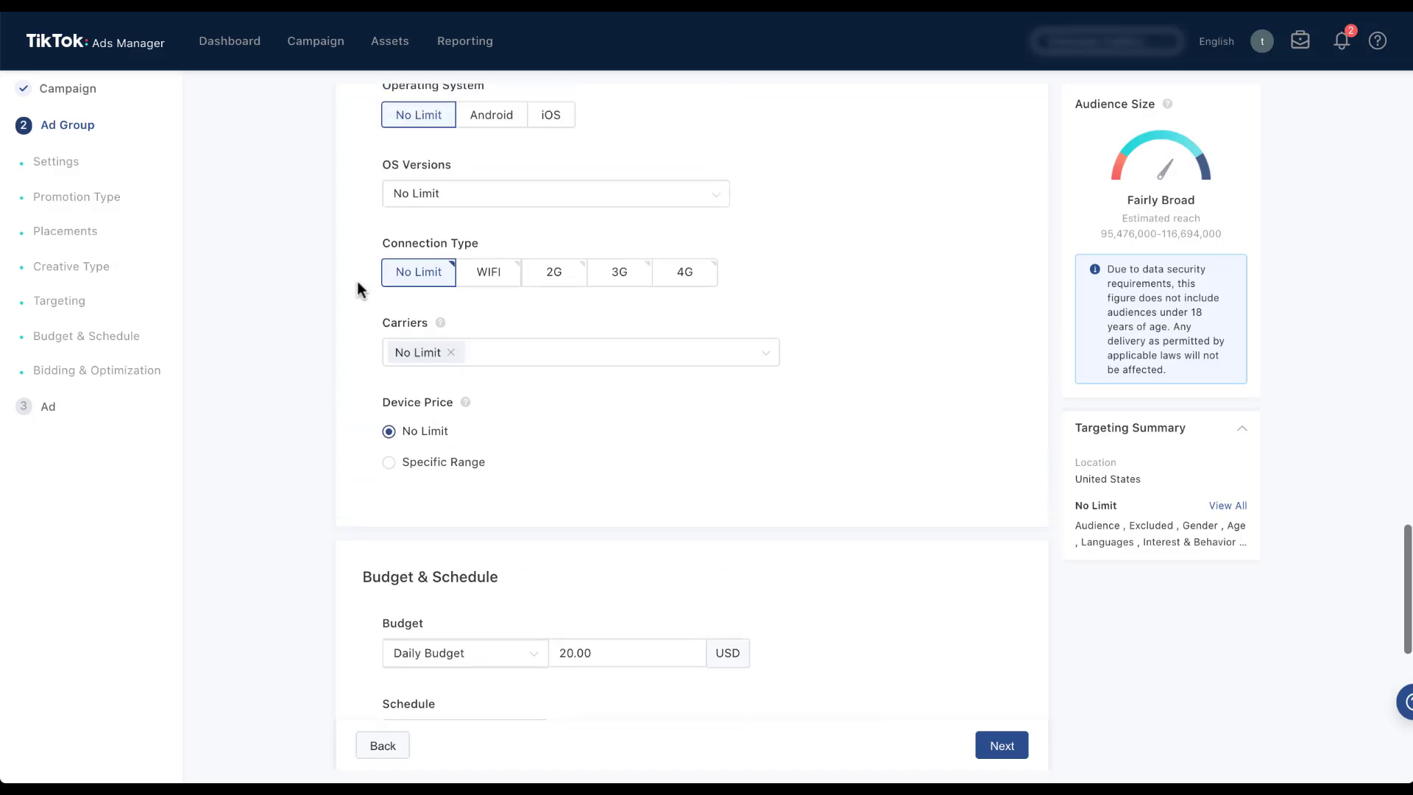
scroll(359, 290, up, 2)
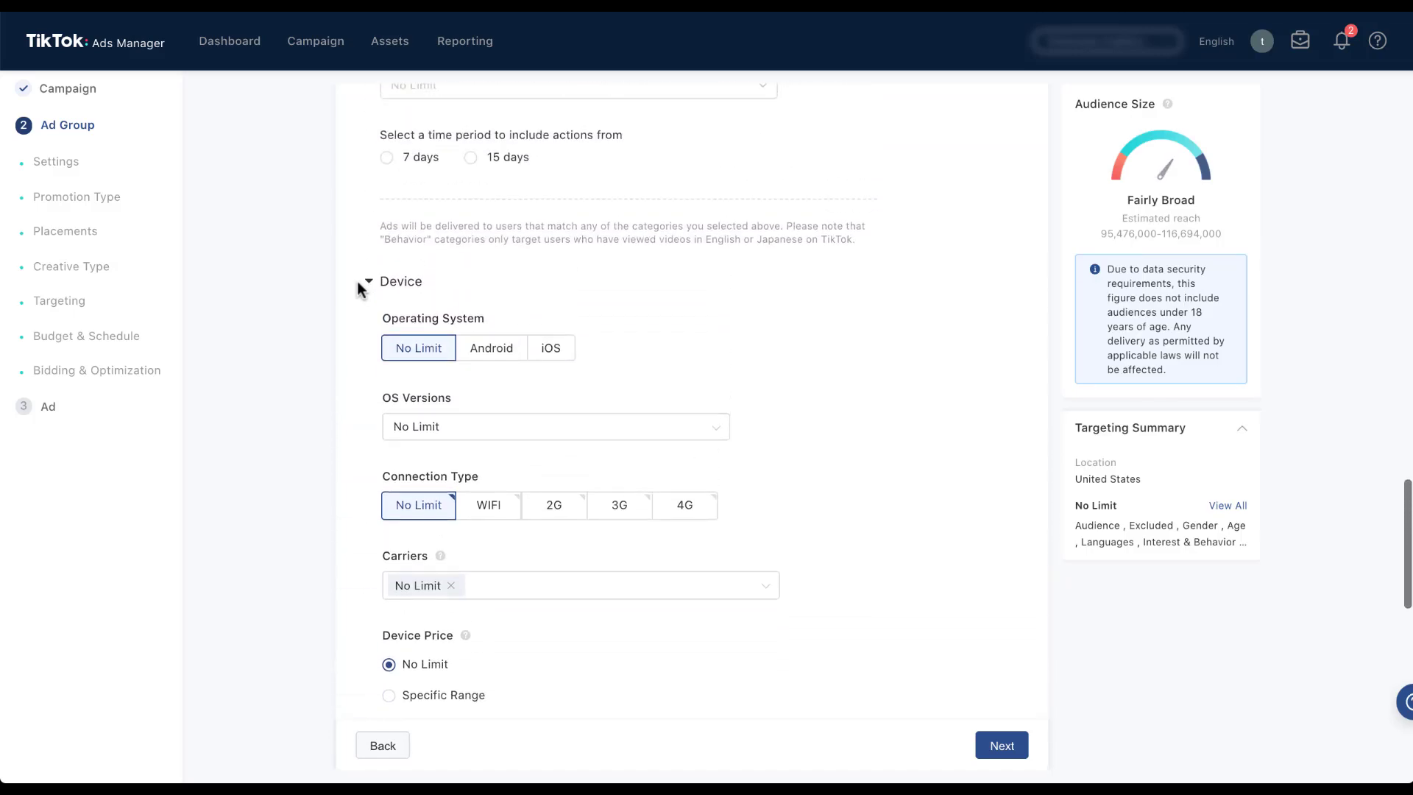